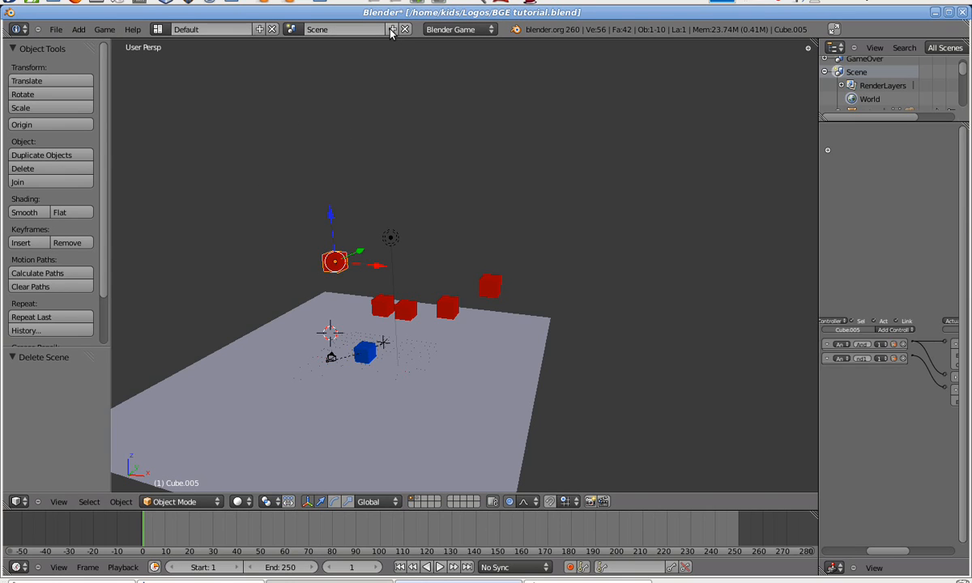
Create a new empty scene and name it Title
left_click(392, 30)
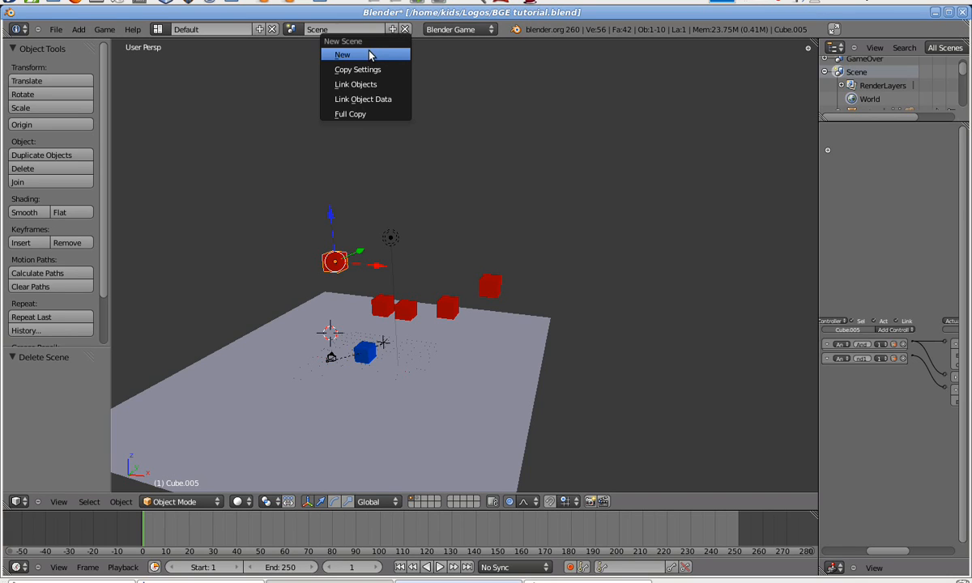
left_click(370, 55)
left_click(367, 27)
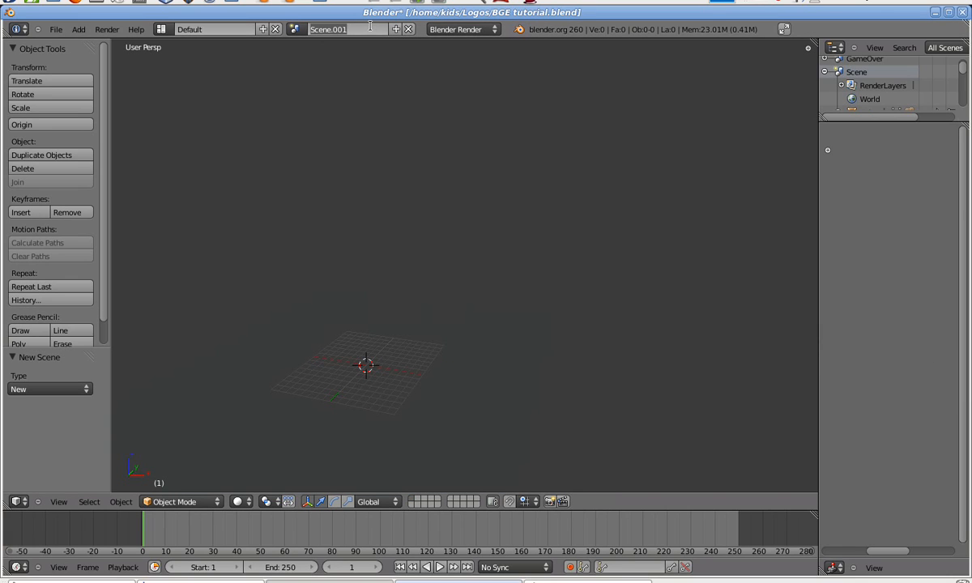
type("Title")
key("Return")
Add a camera at the origin and raise it about 18.6 units along the Z axis
left_click(79, 29)
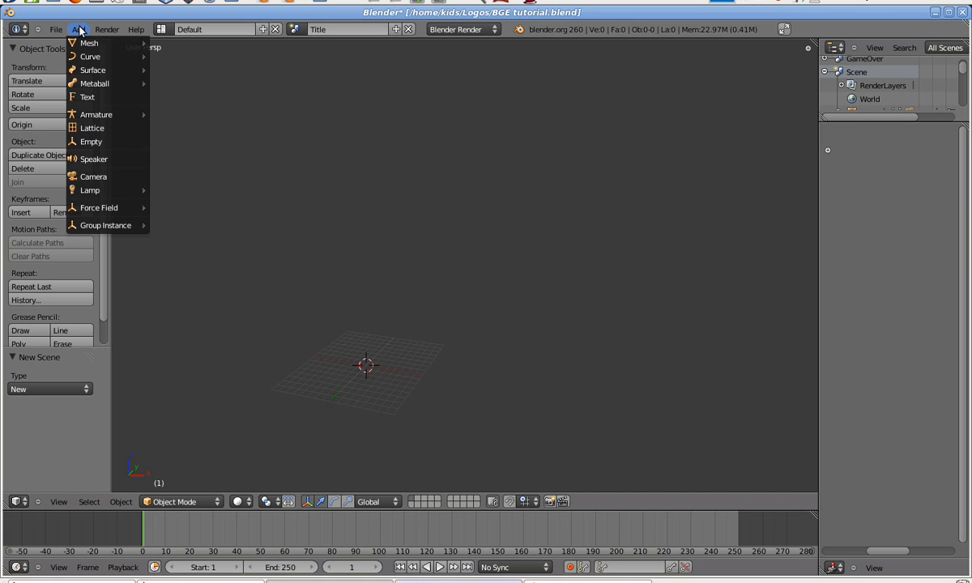
left_click(96, 177)
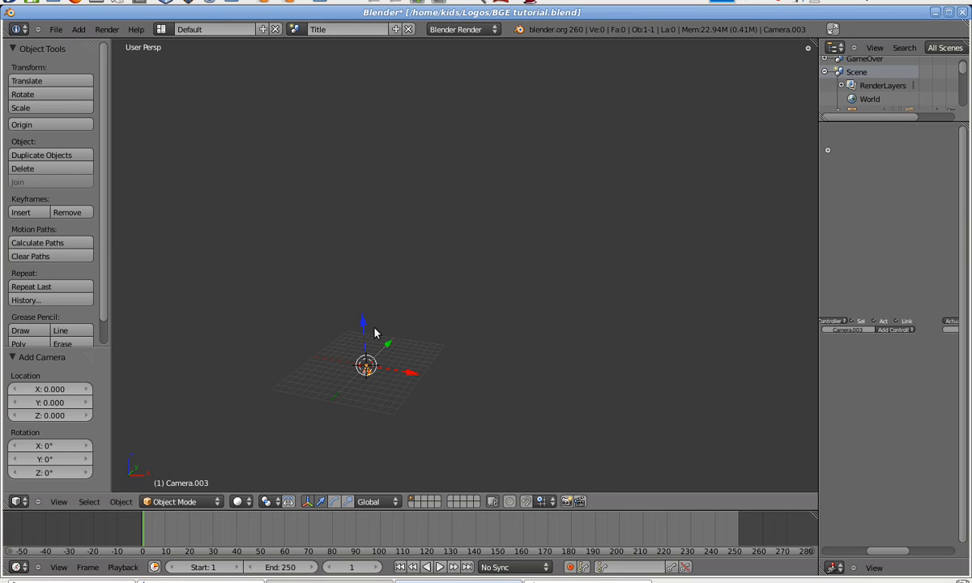
key("g")
key("z")
left_click(324, 171)
Add a Sun lamp at the origin and raise it about 21.6 units along Z, above the camera
left_click(78, 29)
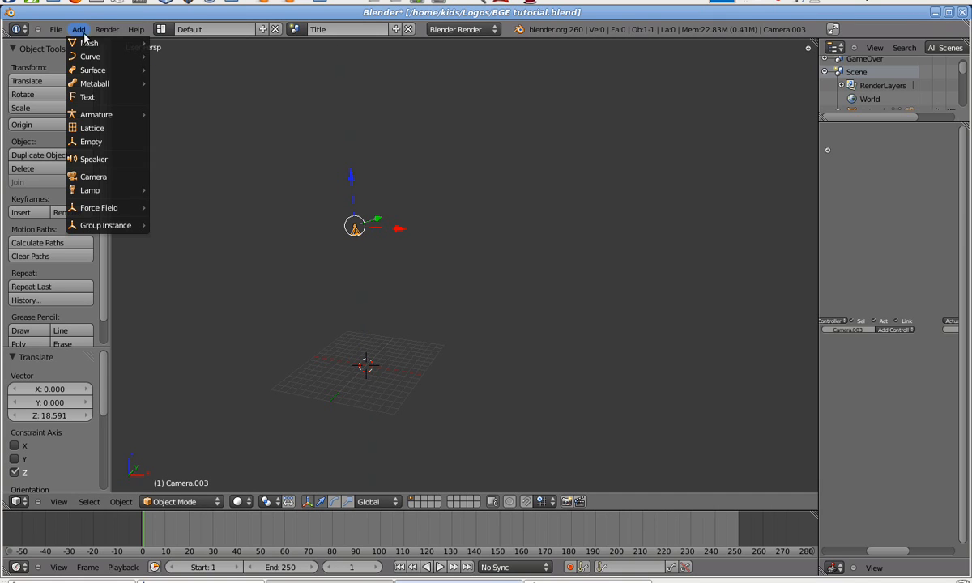
mouse_move(102, 188)
left_click(158, 200)
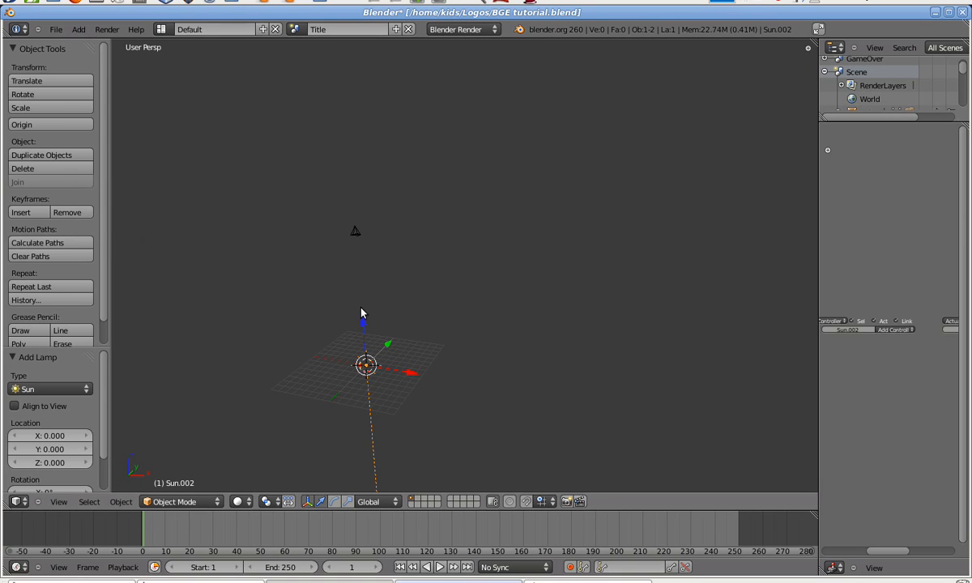
key("g")
key("z")
left_click(316, 144)
Add a plane at the origin and scale it by about 7.77 and again by about 1.22 to fill the camera frame
left_click(78, 30)
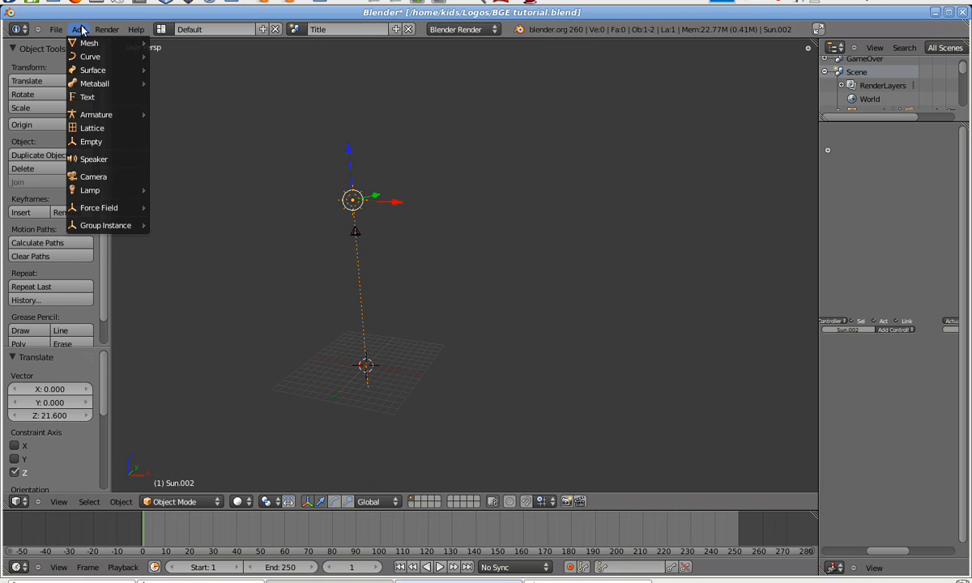
mouse_move(93, 43)
left_click(161, 41)
key("s")
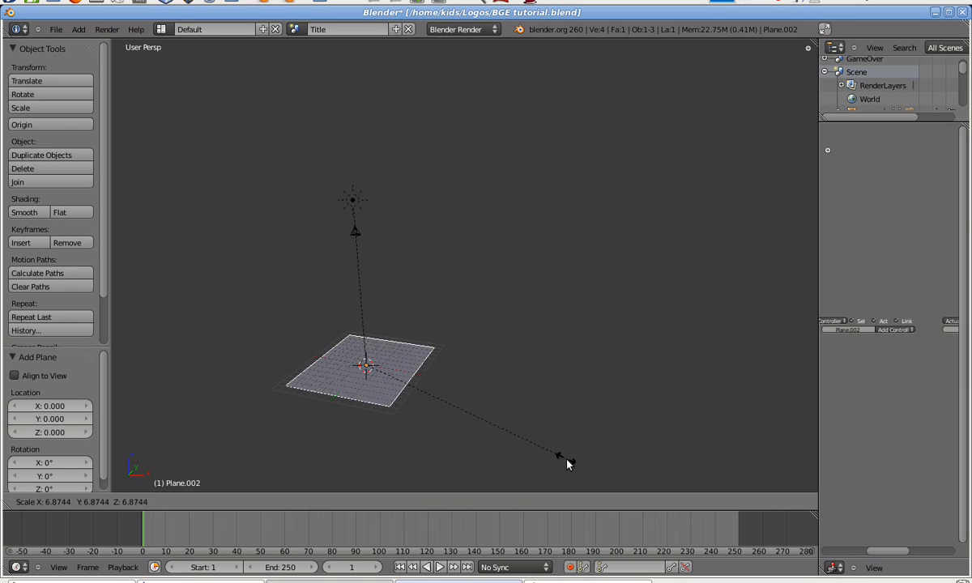
left_click(595, 470)
key("KP_0")
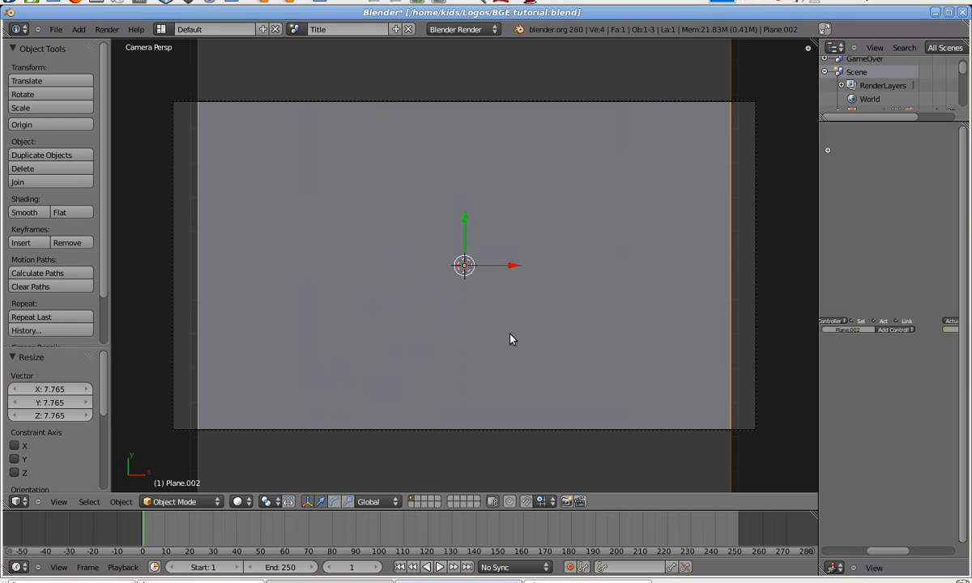
key("s")
left_click(580, 248)
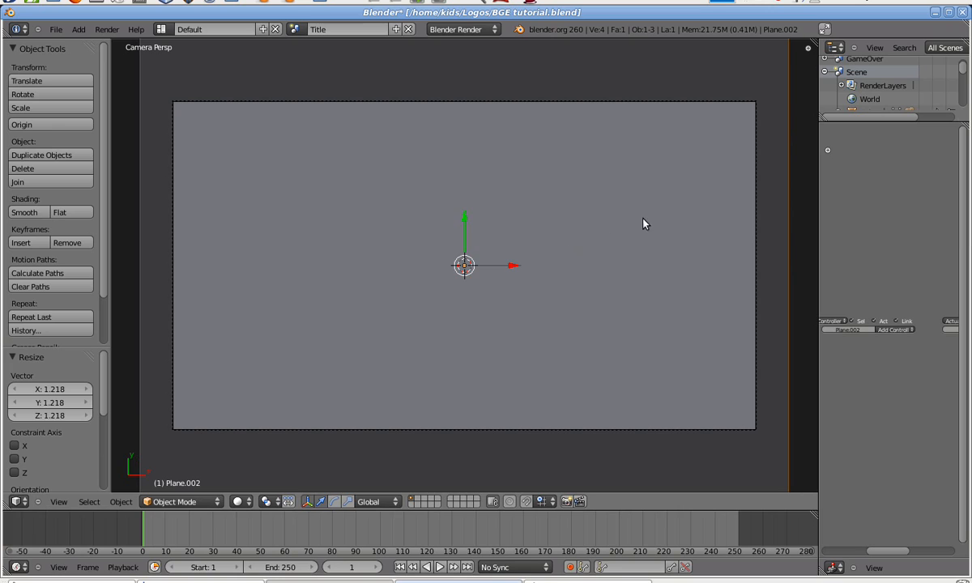
Show the object properties and give the background plane a new material with a bright green diffuse colour
left_click(838, 51)
left_click(818, 196)
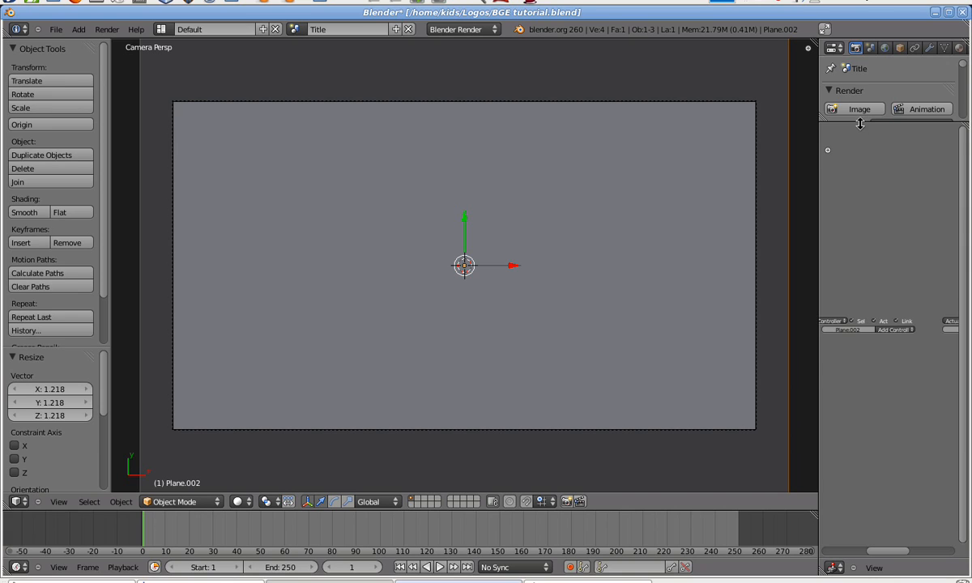
left_click_drag(861, 123, 860, 217)
left_click(957, 48)
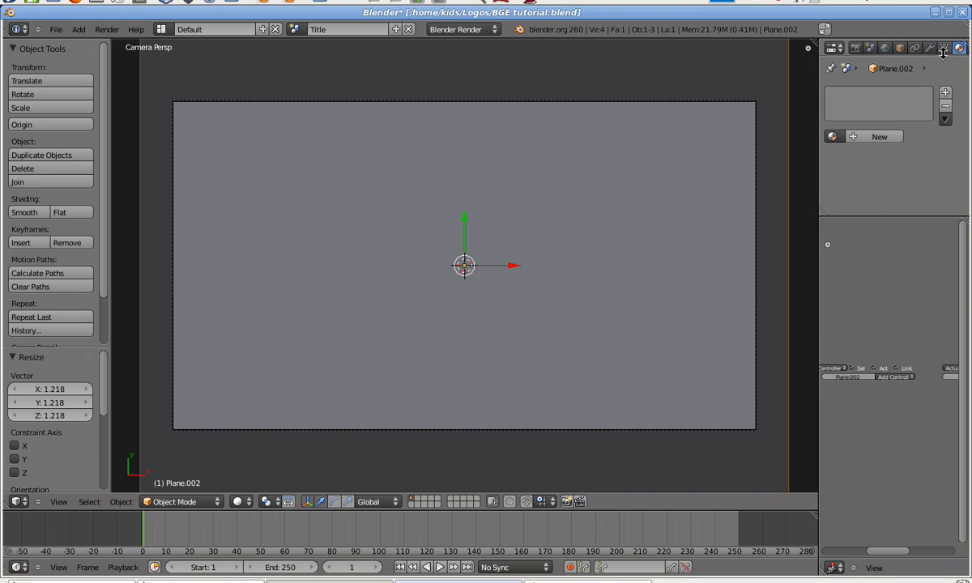
left_click(877, 136)
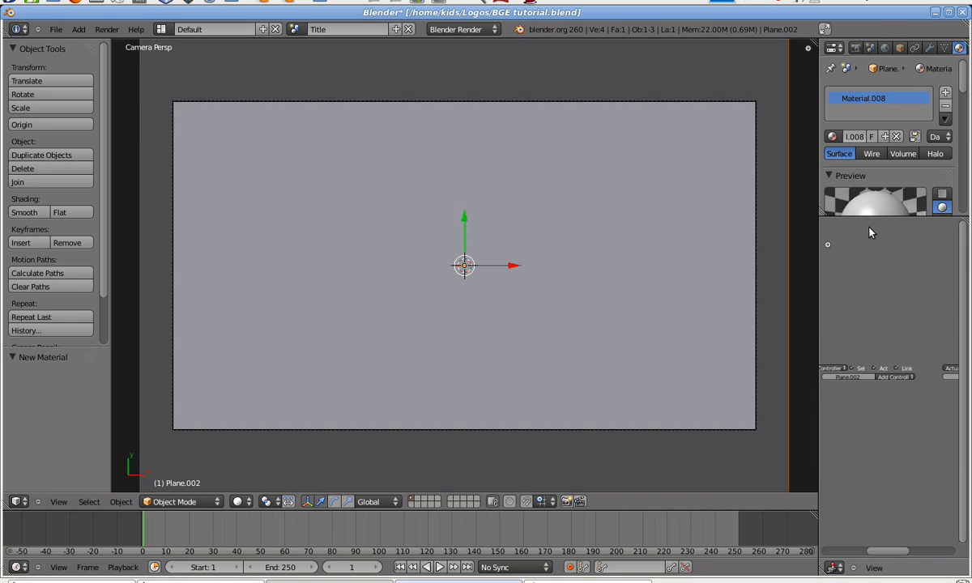
left_click_drag(862, 219, 857, 312)
left_click(855, 301)
left_click_drag(796, 163, 745, 150)
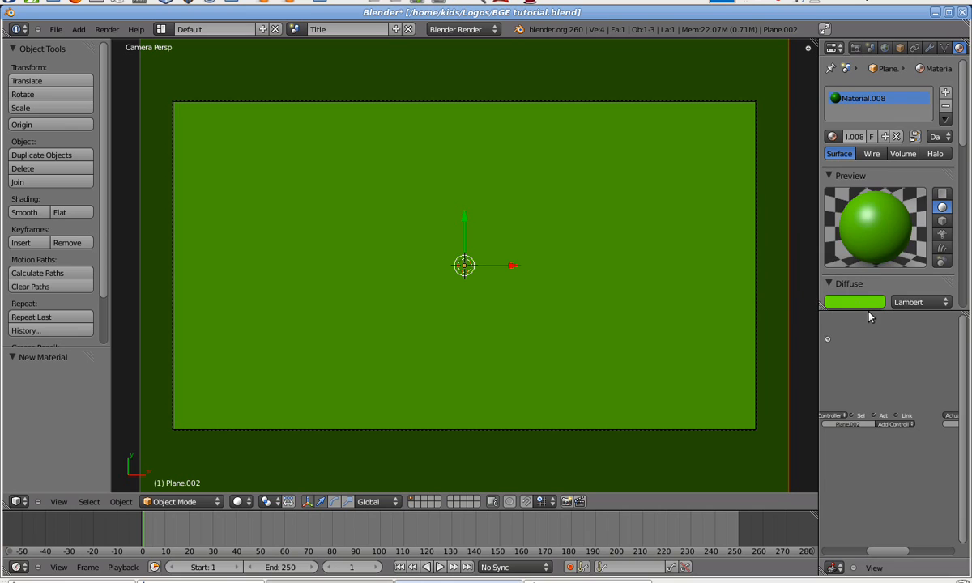
left_click_drag(810, 312, 839, 235)
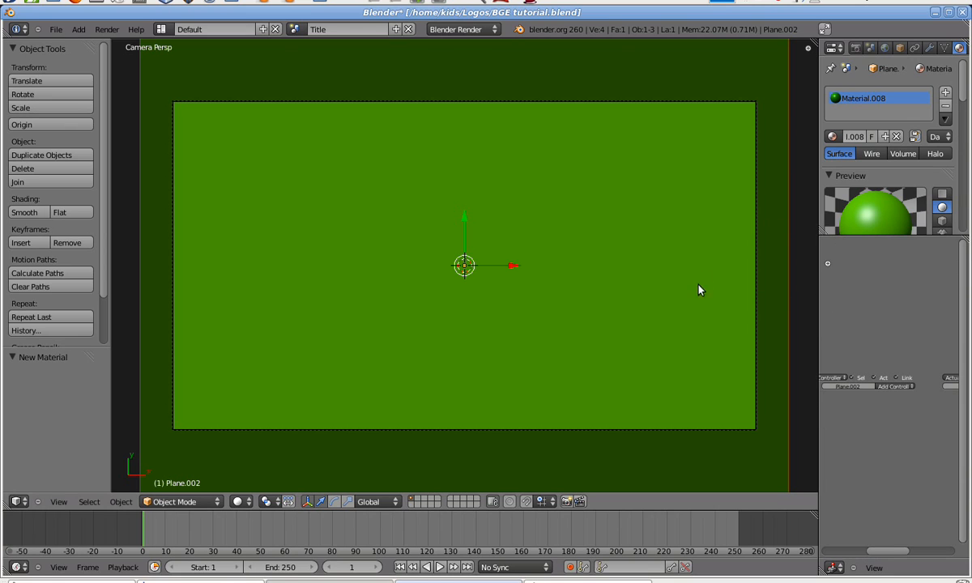
Lower the green plane about 1.08 units along Z and return to the camera view
left_click(80, 31)
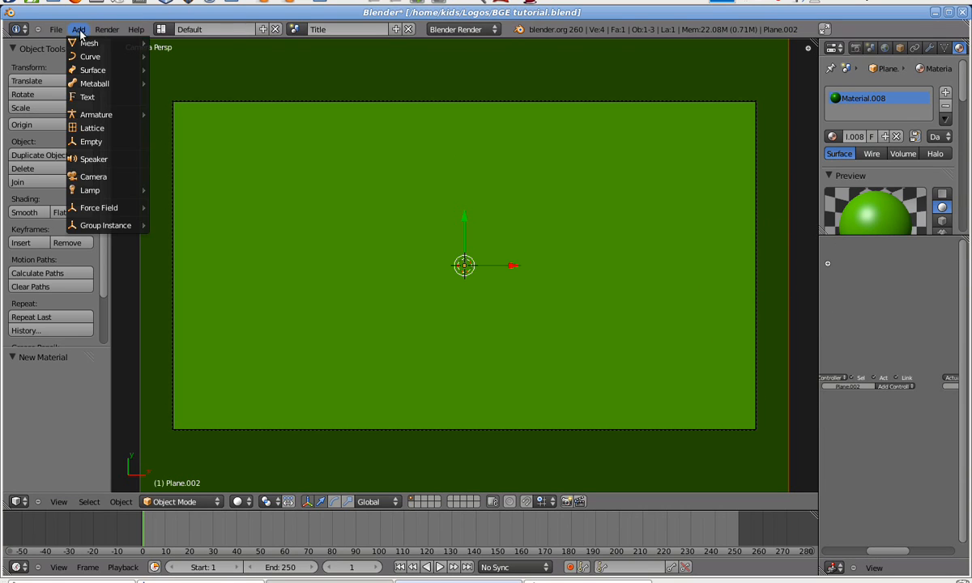
middle_click_drag(417, 273, 463, 55)
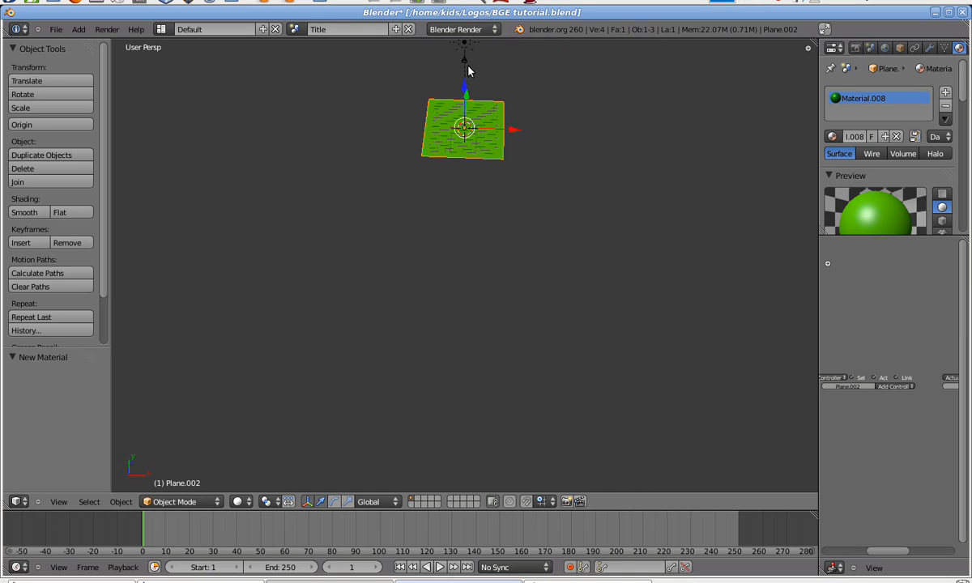
left_click_drag(463, 55, 461, 89)
key("KP_0")
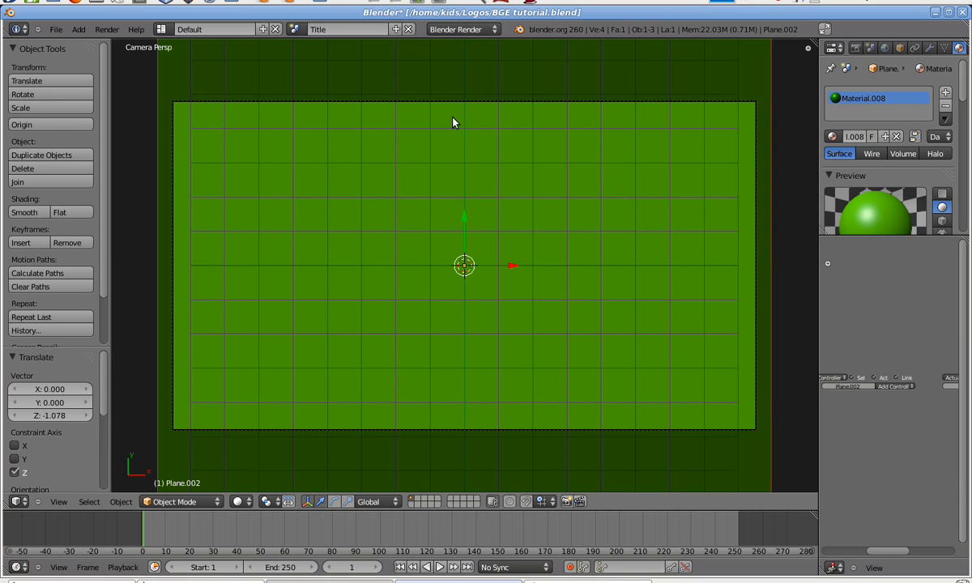
Add a text object and replace its default wording with "Blender Game"
left_click(78, 30)
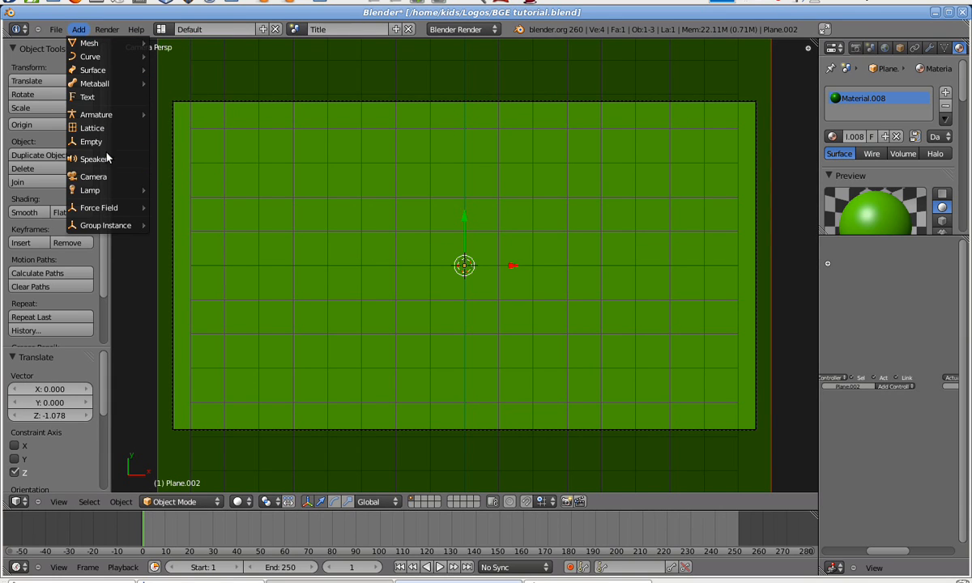
left_click(89, 99)
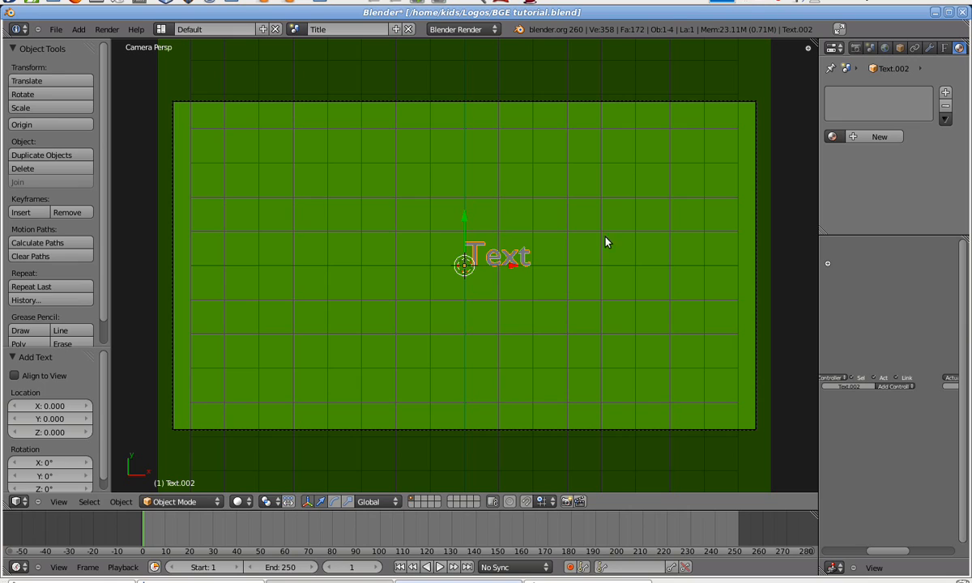
key("Tab")
key("BackSpace")
key("BackSpace")
key("BackSpace")
key("BackSpace")
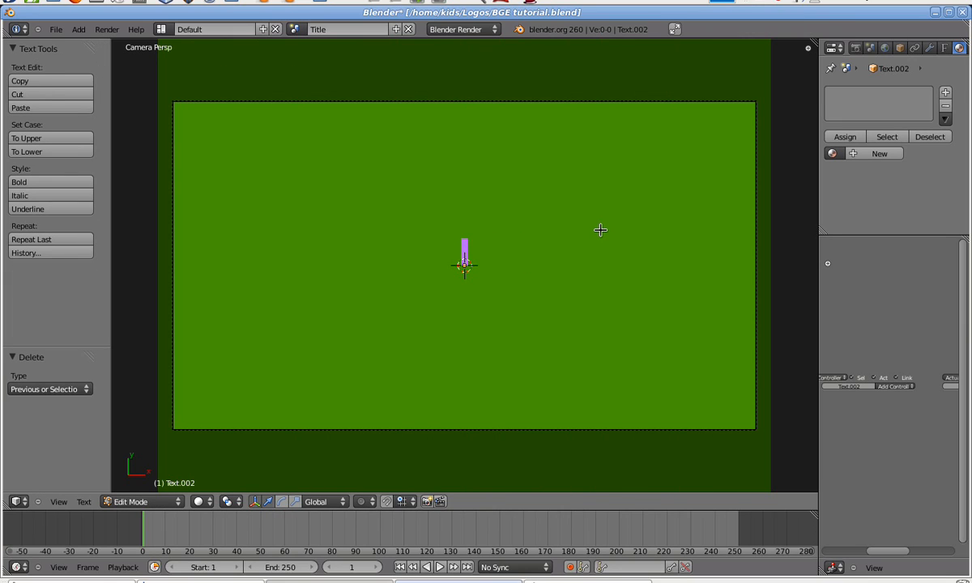
type("Bl")
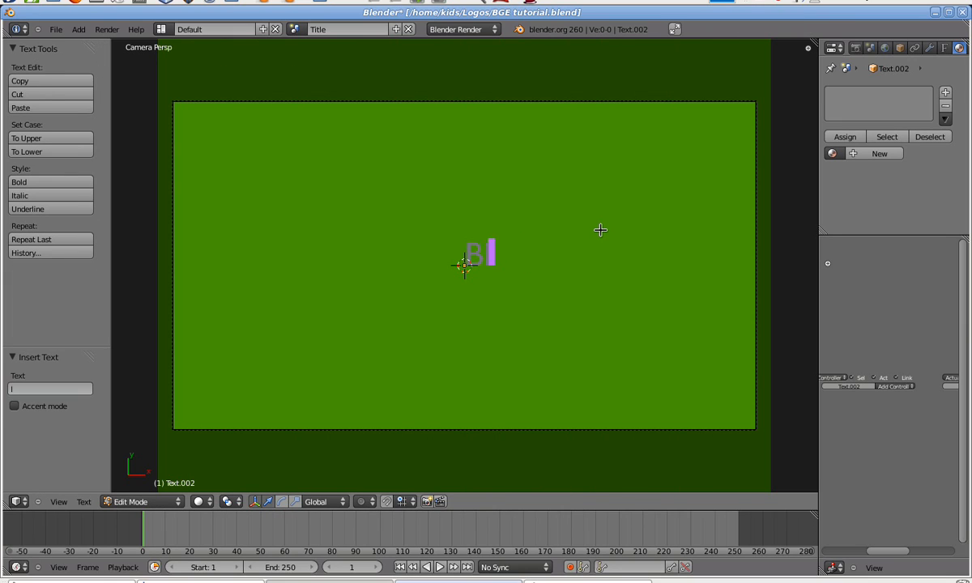
type("ender Game")
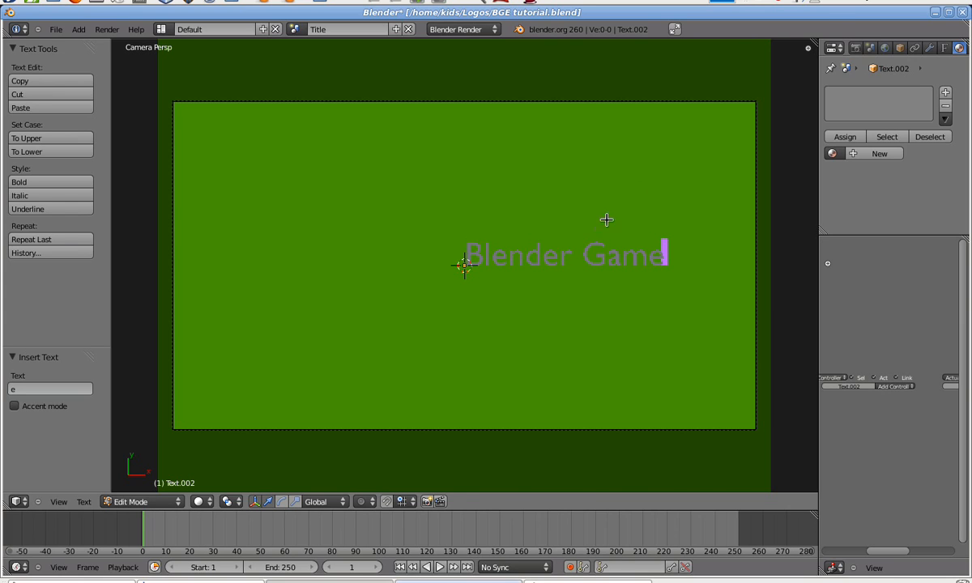
key("Tab")
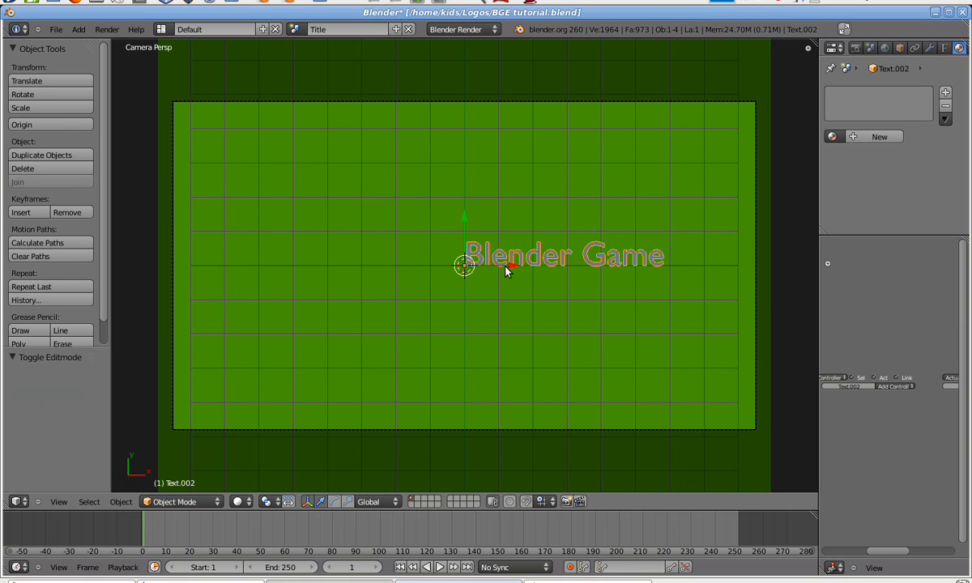
Centre the title text near the frame's upper edge, moving it about -2.66 along X in total and 3.8 along Y
key("g")
key("x")
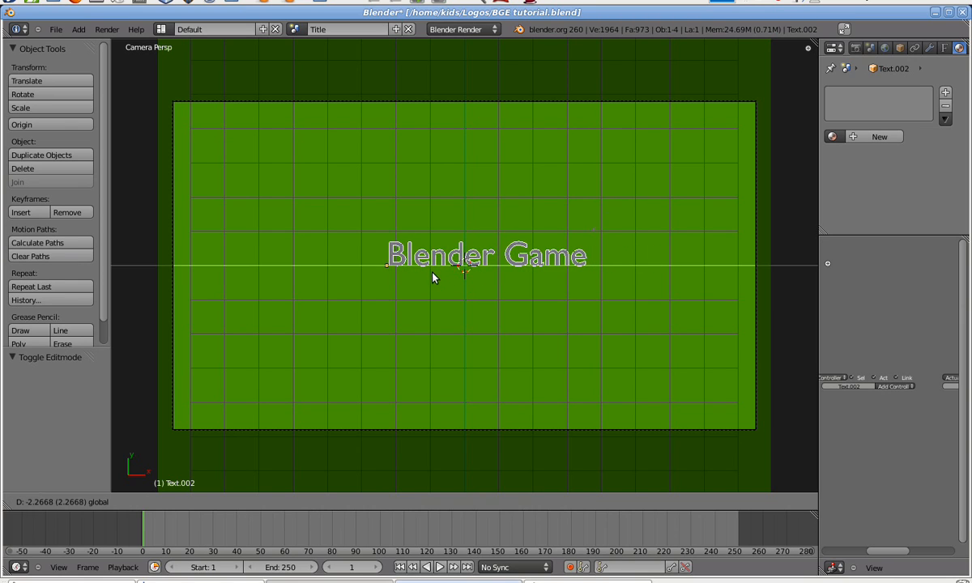
left_click(426, 277)
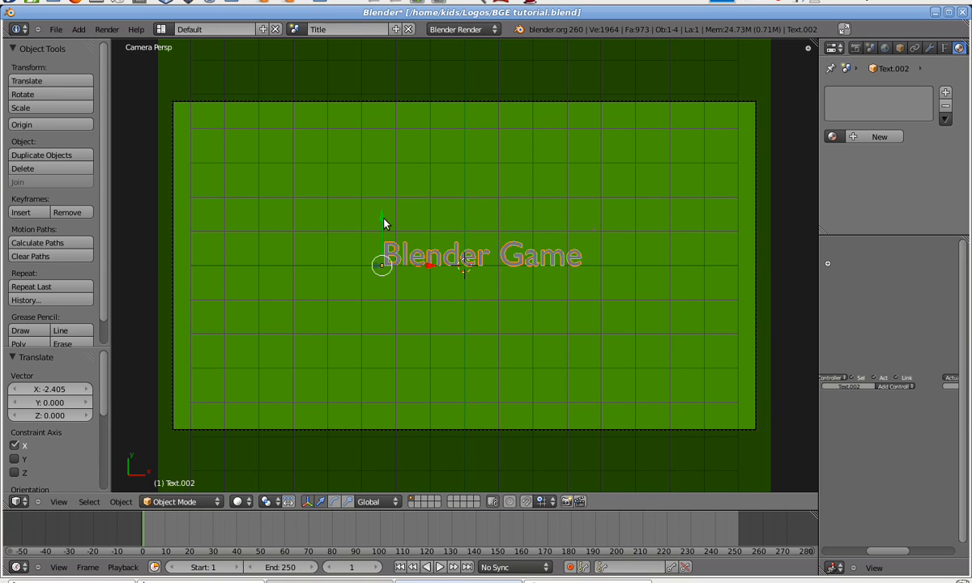
key("g")
key("y")
left_click(379, 94)
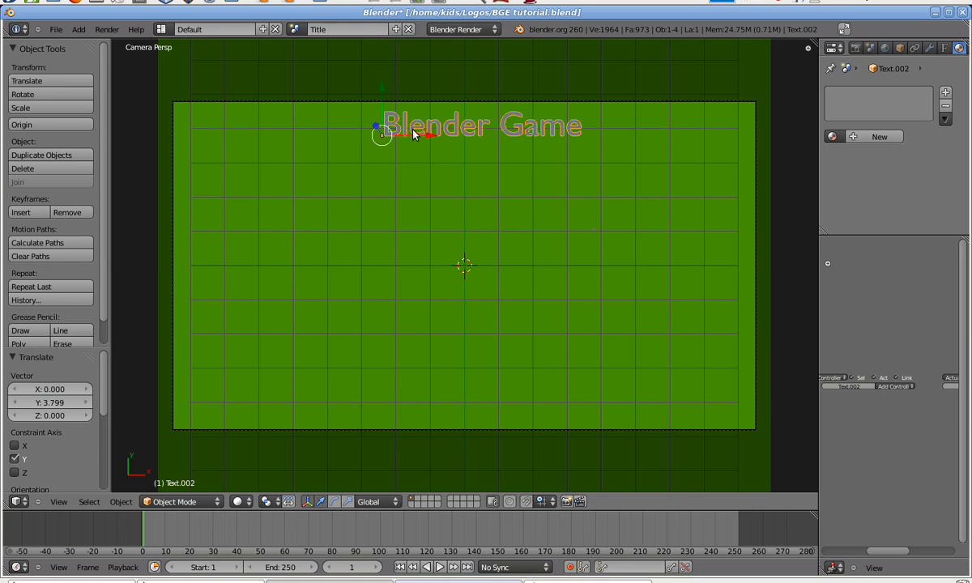
key("g")
key("x")
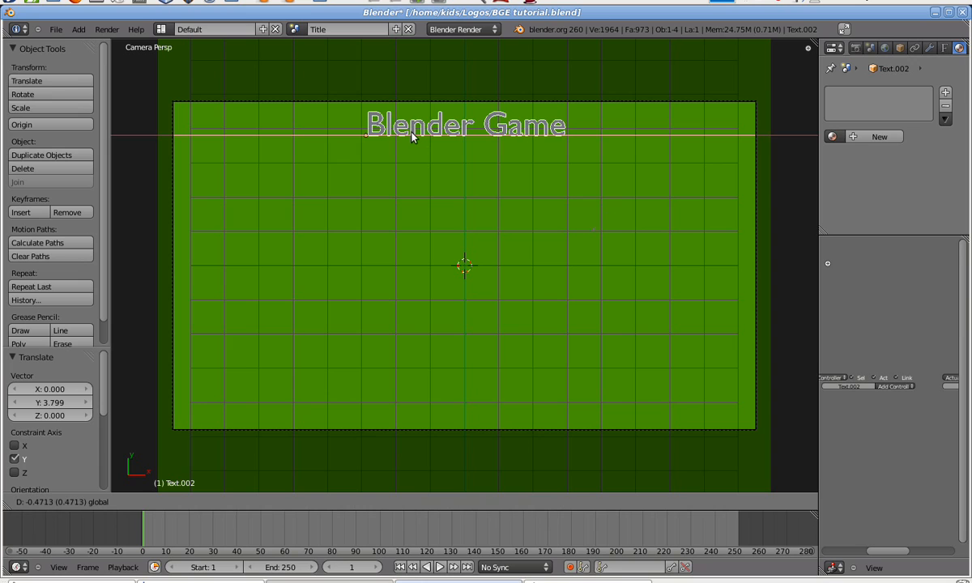
left_click(422, 137)
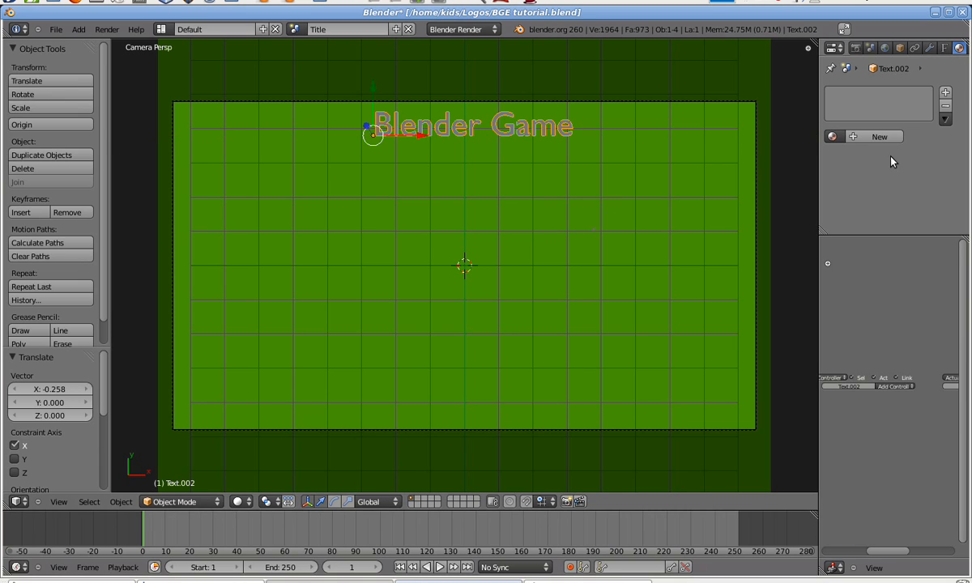
Thicken the title text's geometry with offset 0.016, extrude 0.360 and bevel depth 0.0188
left_click(944, 48)
left_click_drag(919, 235, 857, 281)
scroll(875, 170, "down", 2)
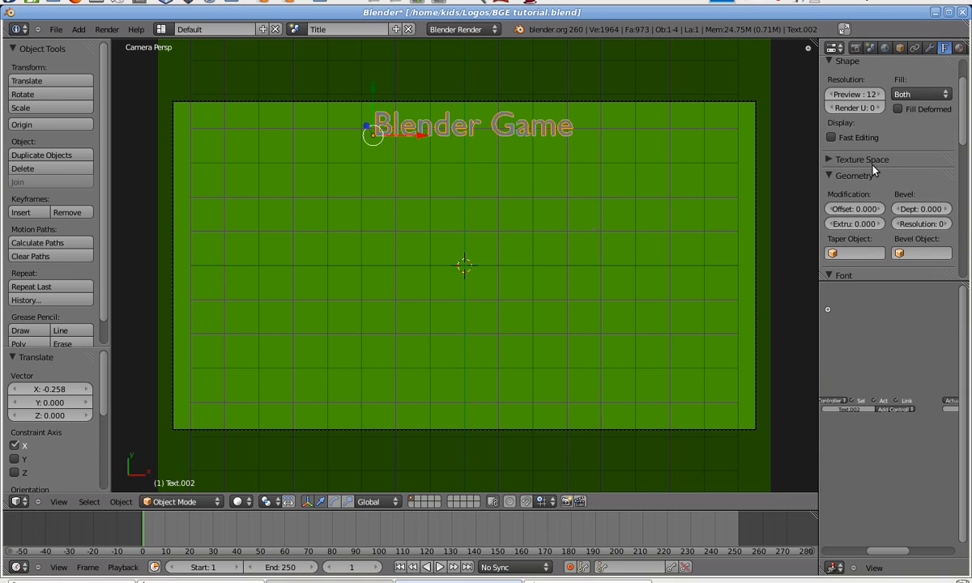
left_click_drag(857, 209, 883, 225)
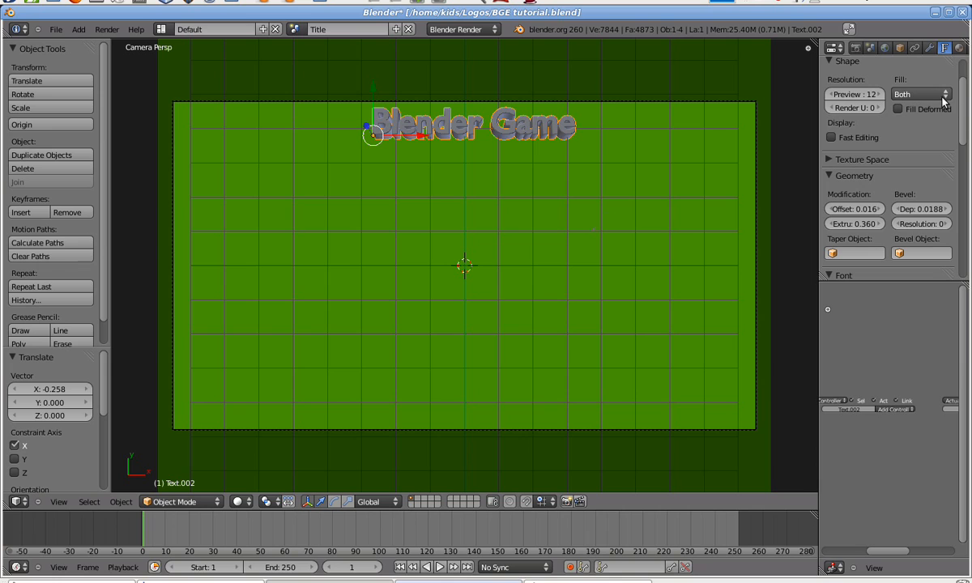
Give the title text a new material with a blue diffuse colour and convert the text to a mesh
left_click(959, 48)
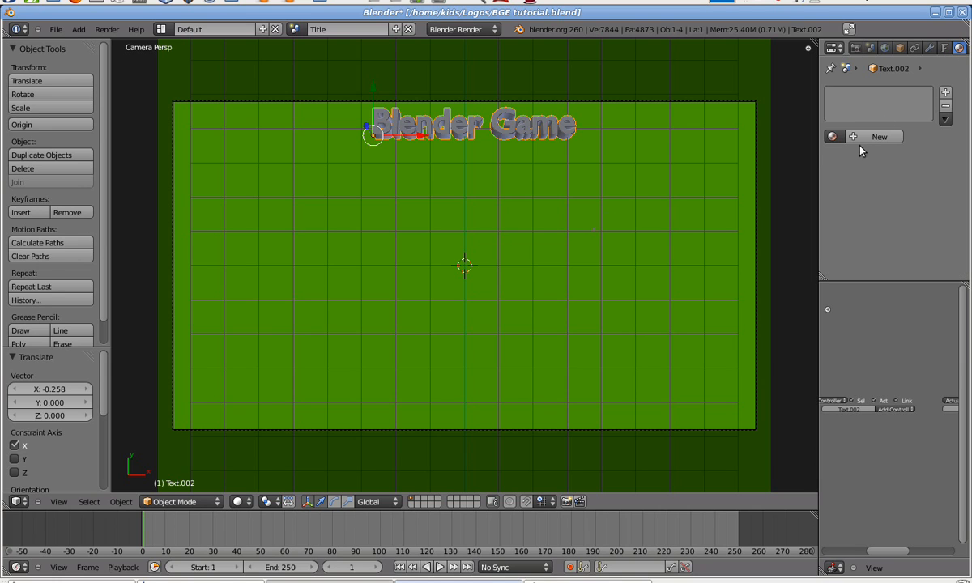
left_click(879, 136)
scroll(874, 243, "down", 2)
left_click(874, 248)
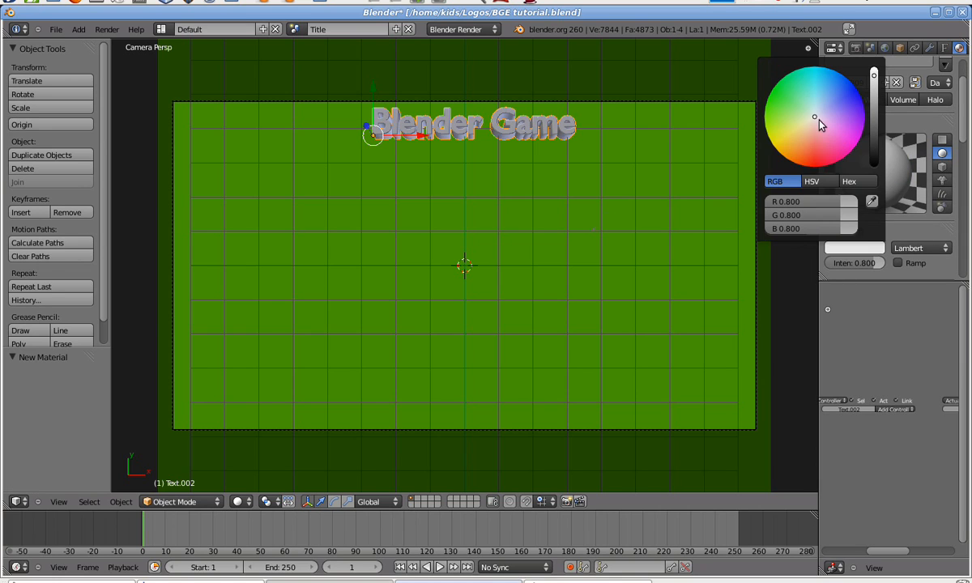
left_click(819, 124)
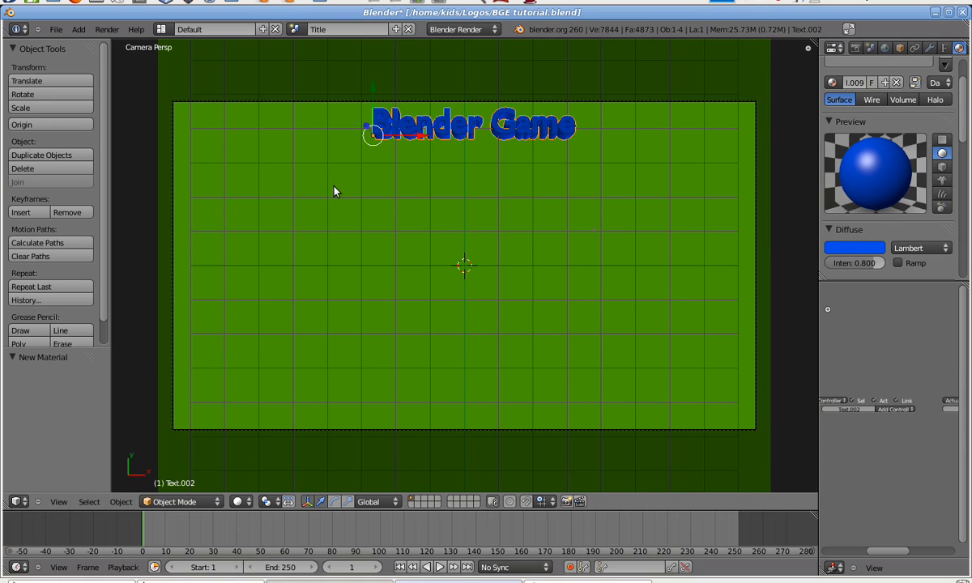
key("alt+c")
left_click(365, 194)
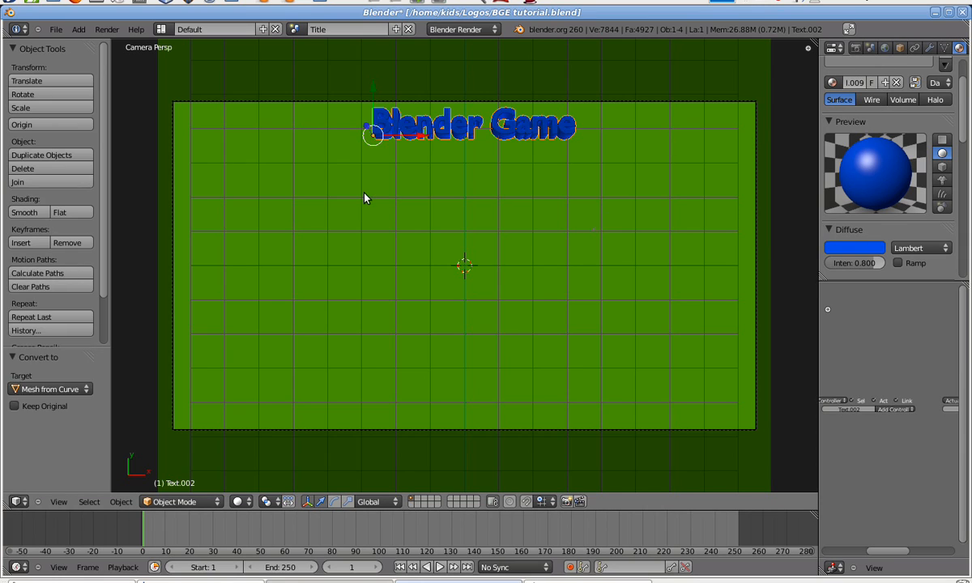
Run the mesh-from-text conversion on the title once more and test-run the game
key("alt+c")
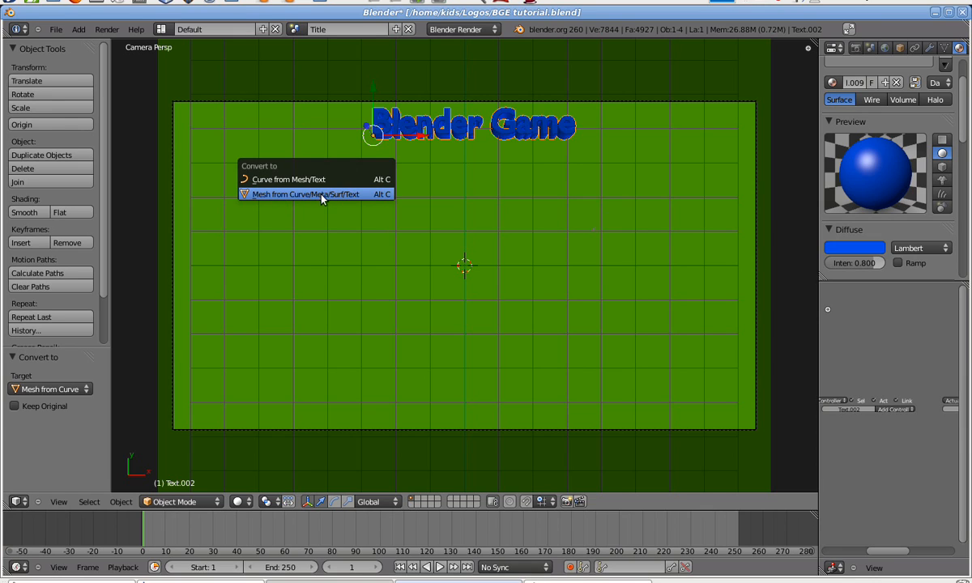
left_click(371, 196)
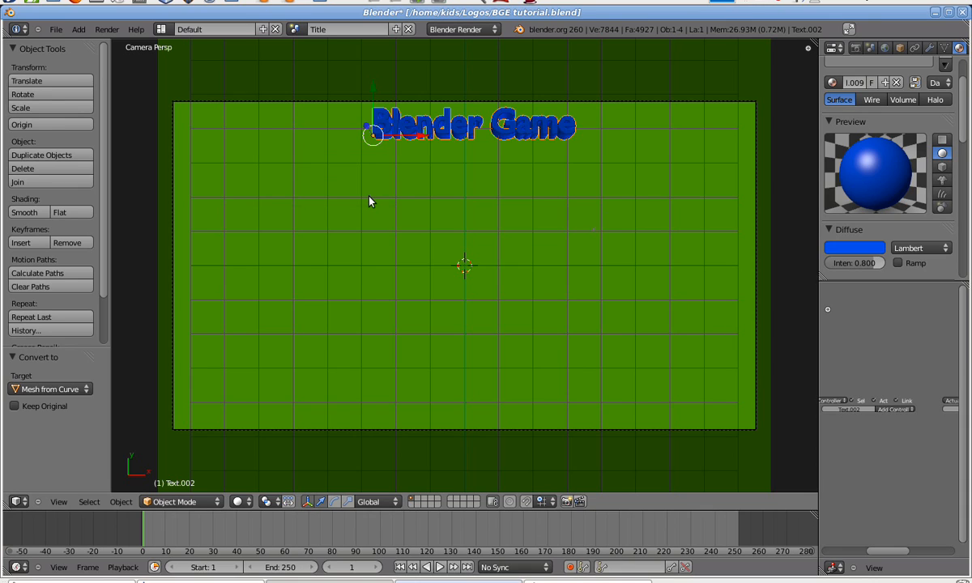
key("p")
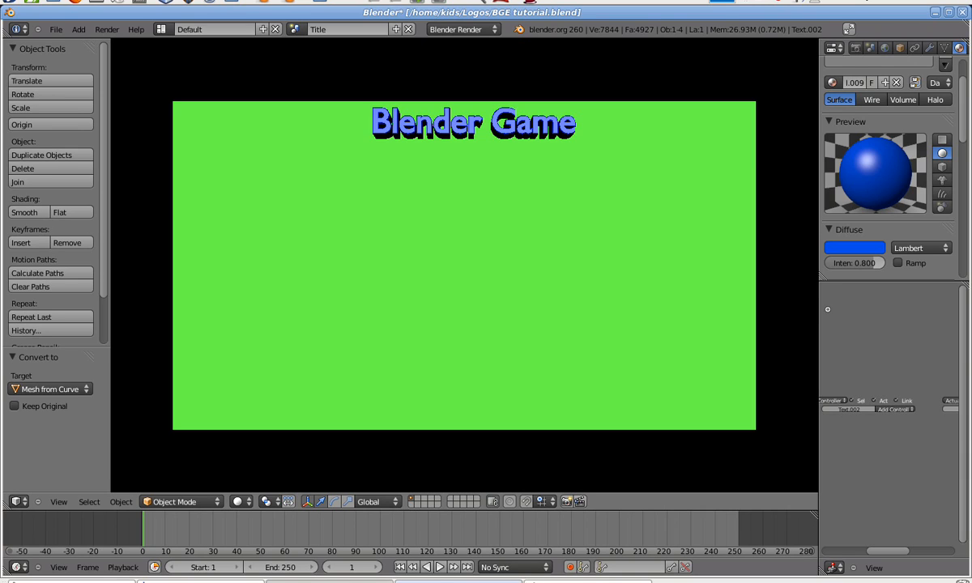
key("Escape")
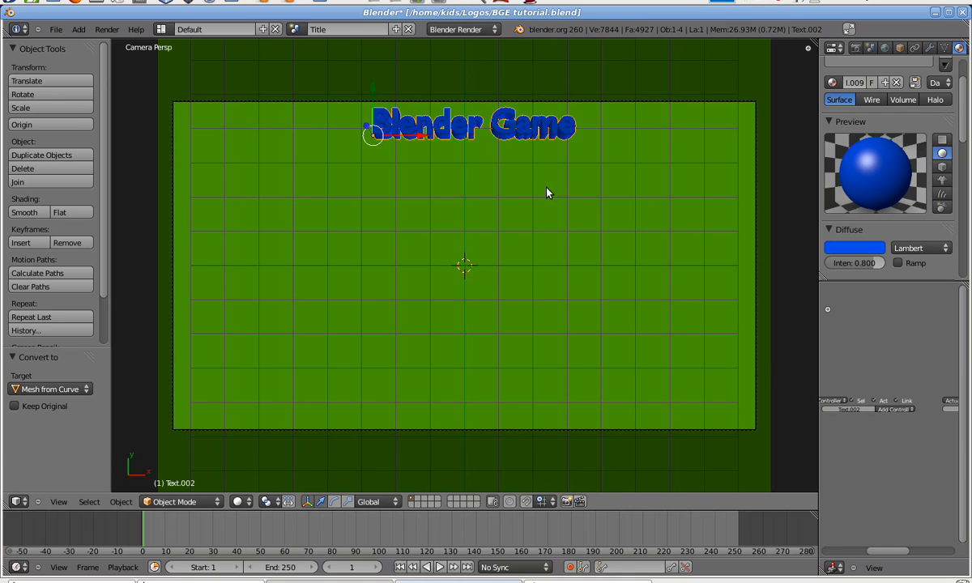
Select the green background plane, then replace the Properties editor with a Text Editor and widen it
right_click(259, 180)
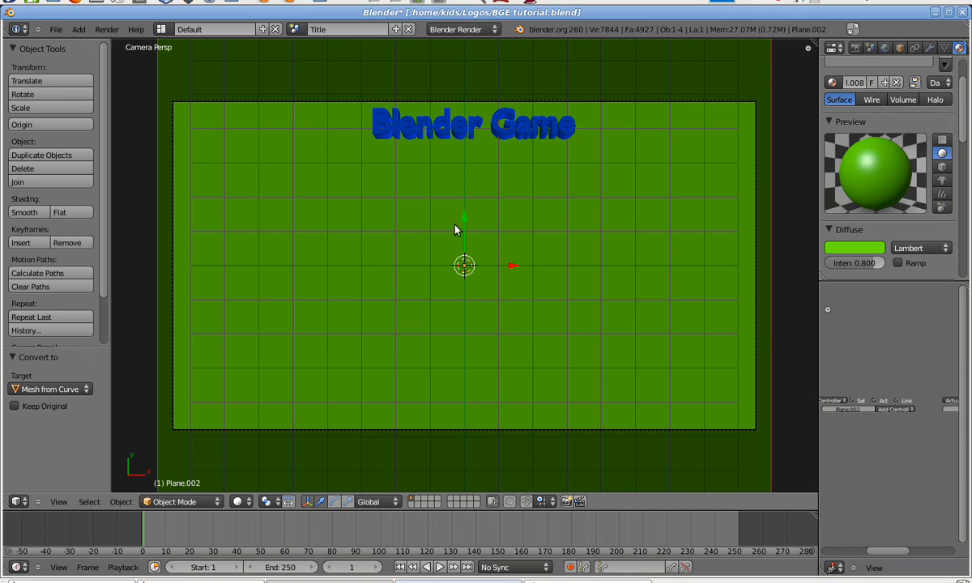
left_click_drag(900, 550, 890, 551)
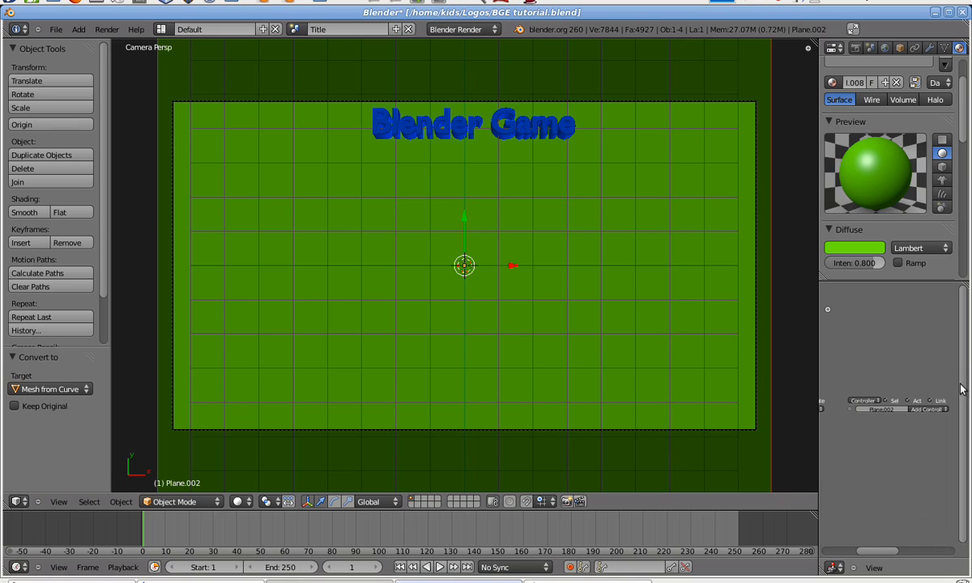
left_click_drag(964, 320, 967, 403)
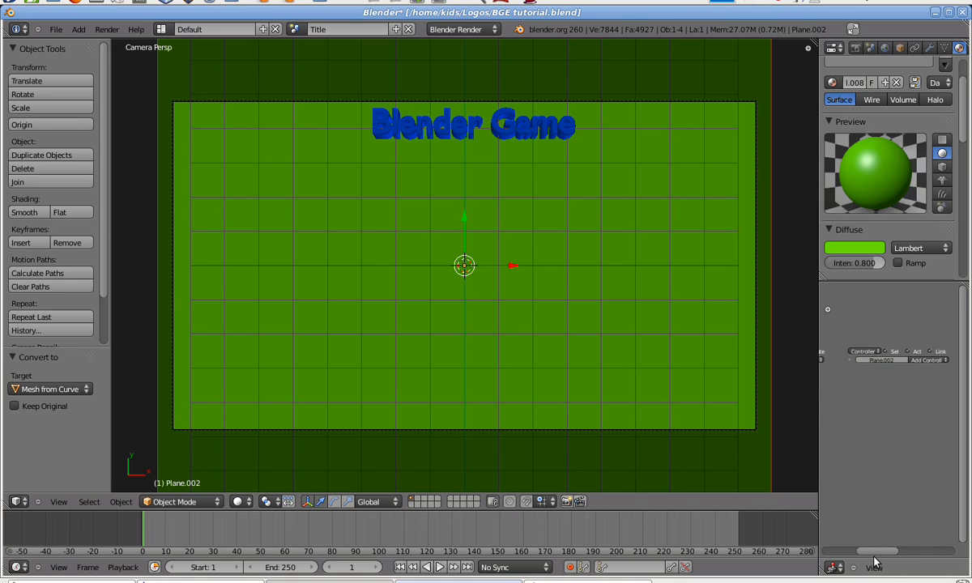
left_click_drag(880, 552, 849, 559)
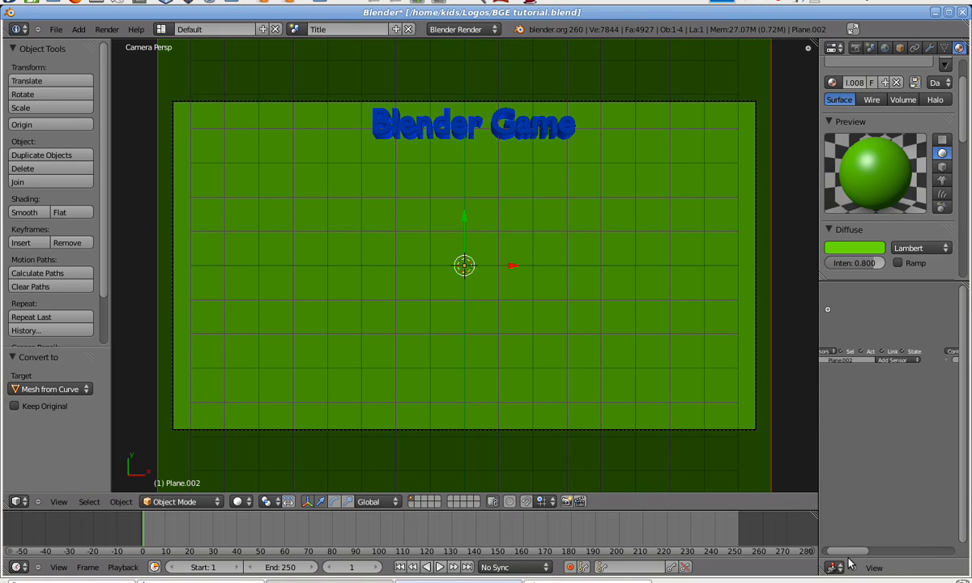
left_click(835, 48)
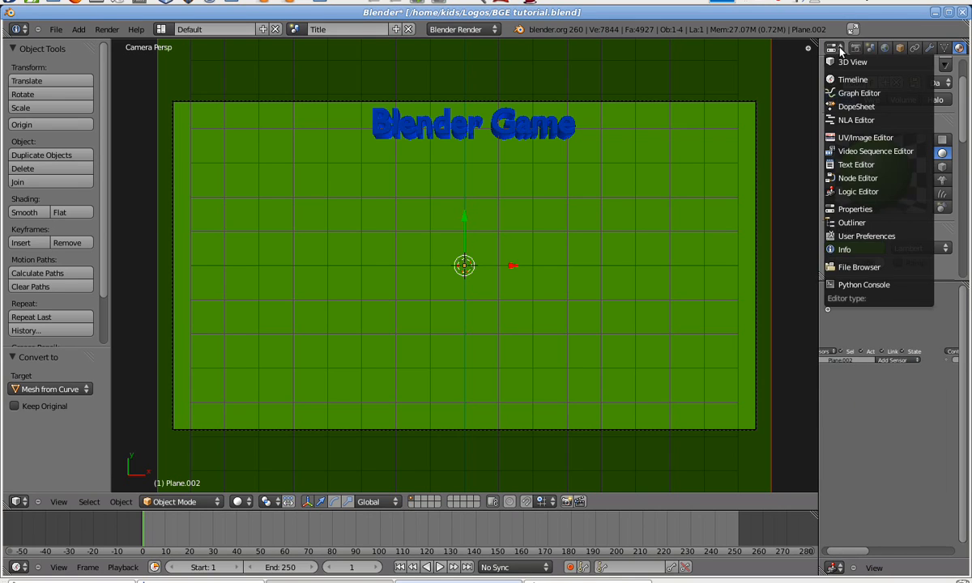
left_click(867, 167)
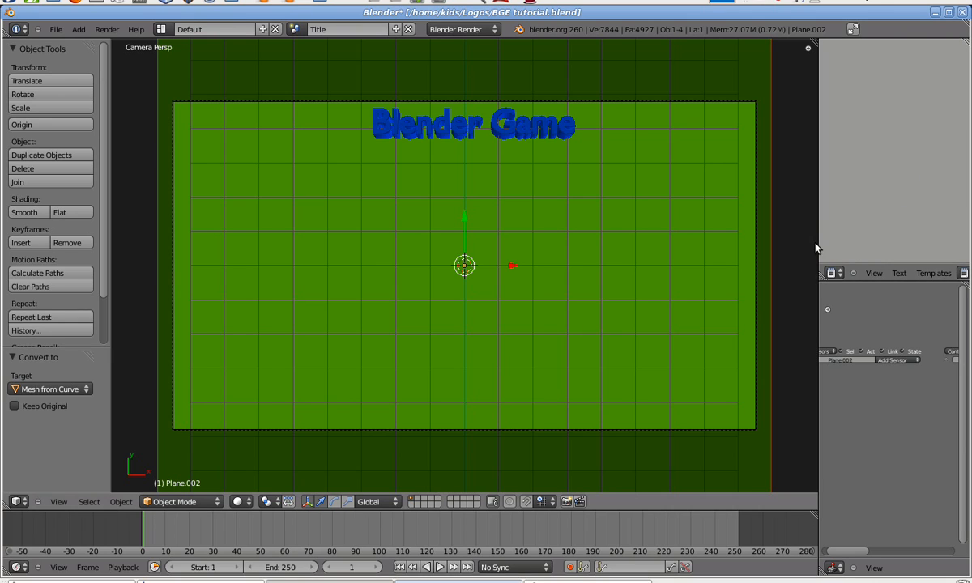
left_click_drag(817, 243, 718, 251)
Create a new text block and name it Mouse
left_click(913, 273)
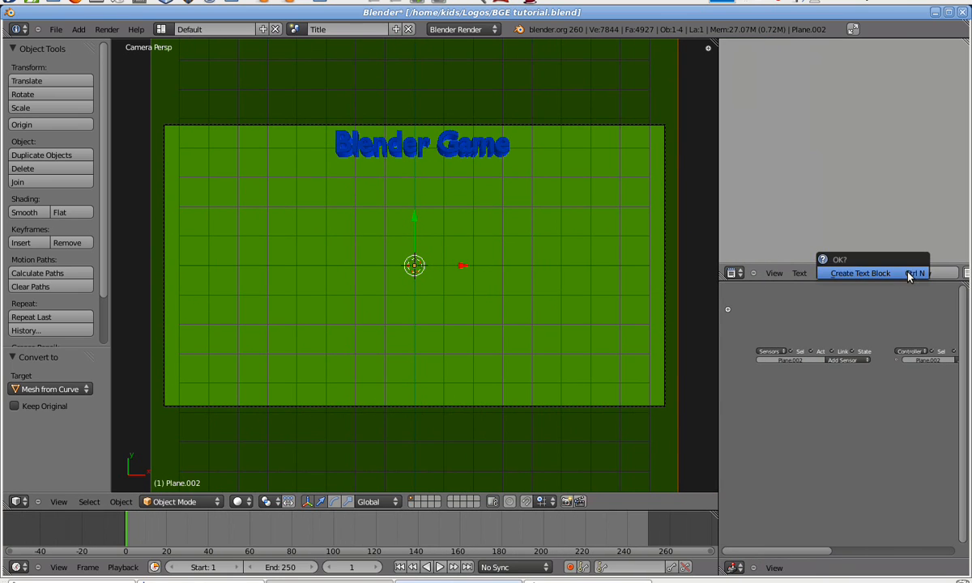
left_click(879, 274)
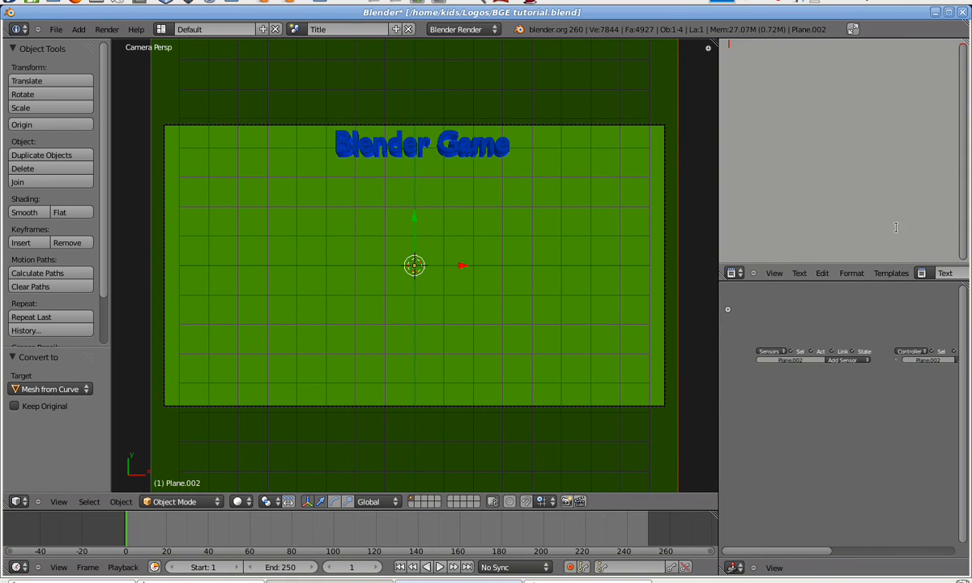
left_click(957, 273)
type("Mouse")
key("Return")
Write a two-line script in the Mouse text block: "import Rasterizer" and "Rasterizer.showMouse(1)"
type("import")
type("Rasterizer")
type("er")
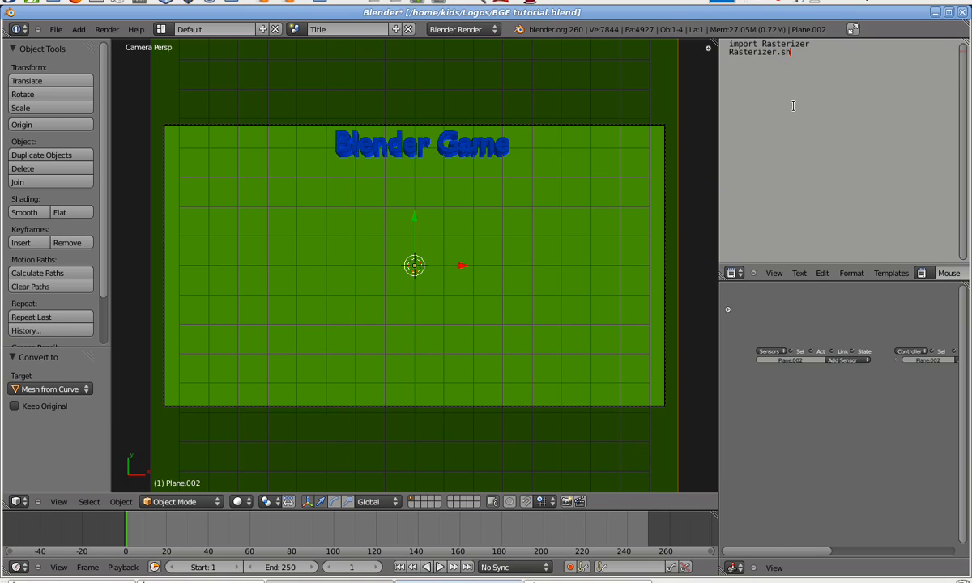
type("izer.showMouse(1")
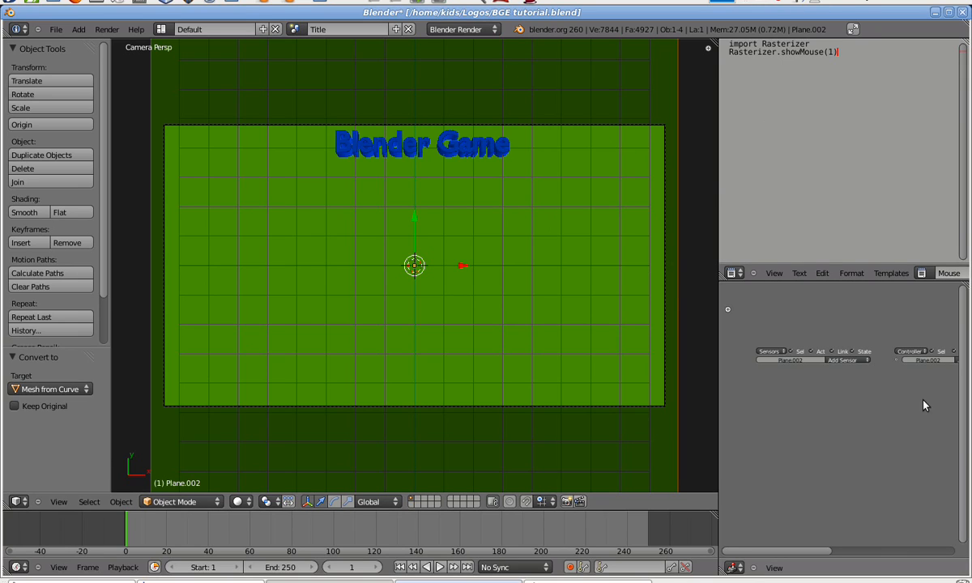
Add an Always sensor and a Python controller to the green background plane's game logic
left_click(837, 361)
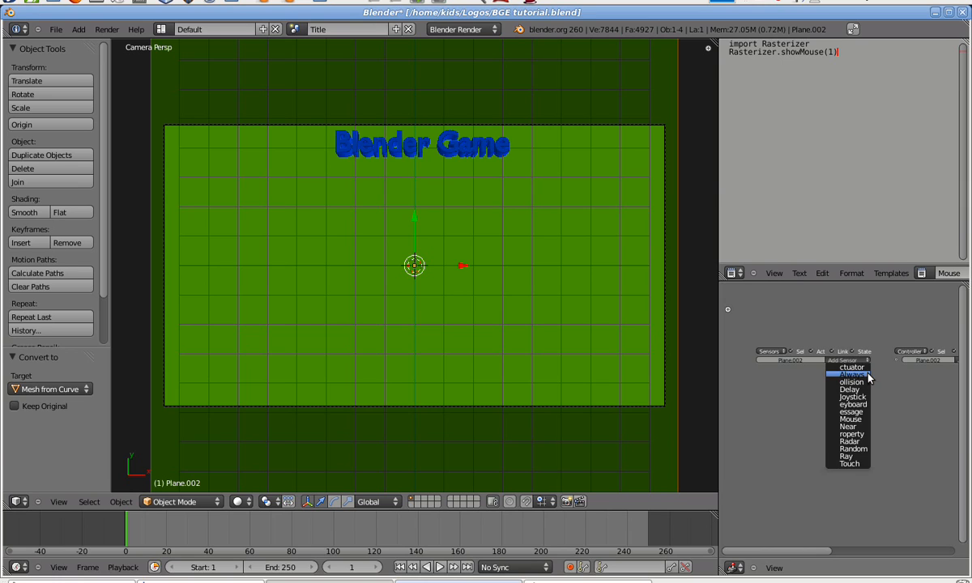
left_click(786, 371)
left_click_drag(811, 554, 843, 553)
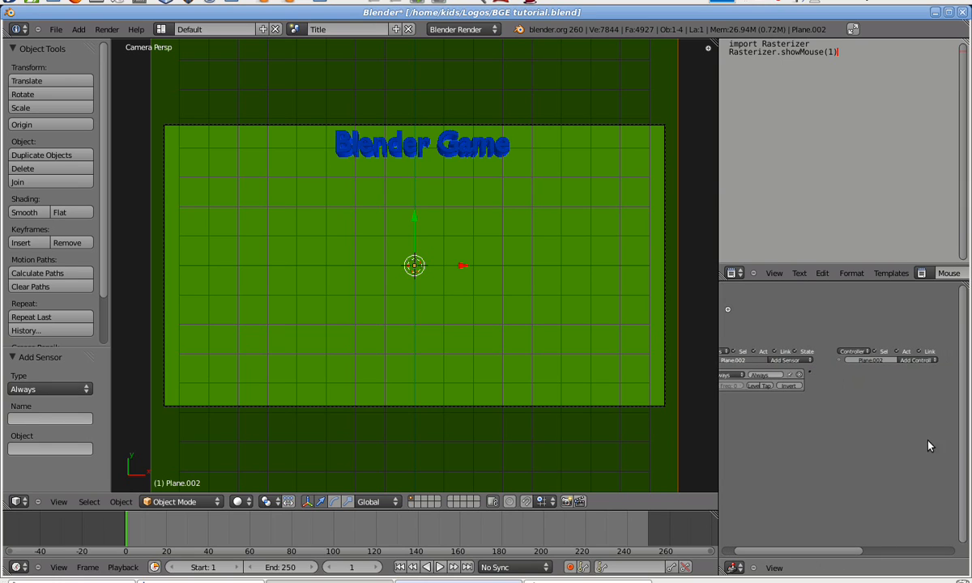
left_click(916, 360)
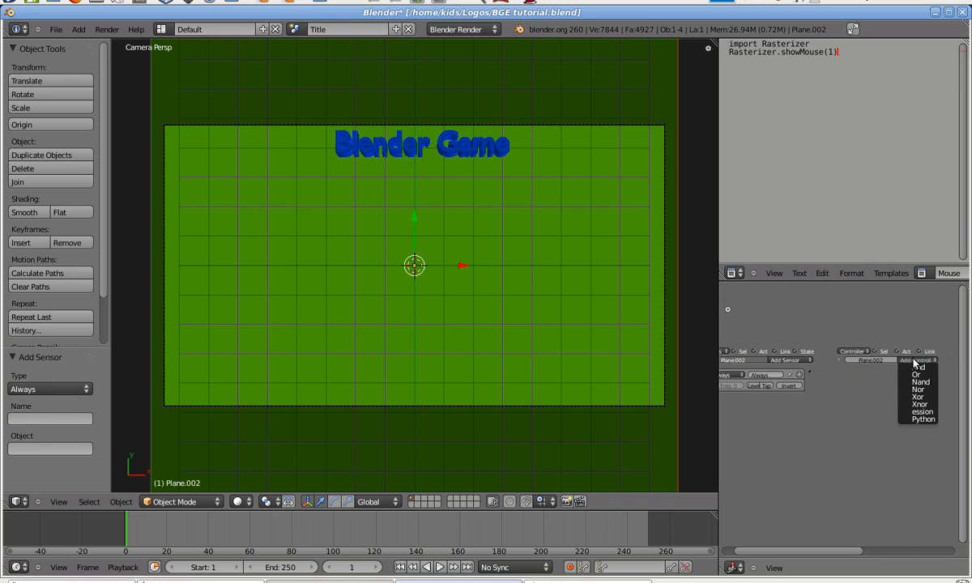
left_click(926, 419)
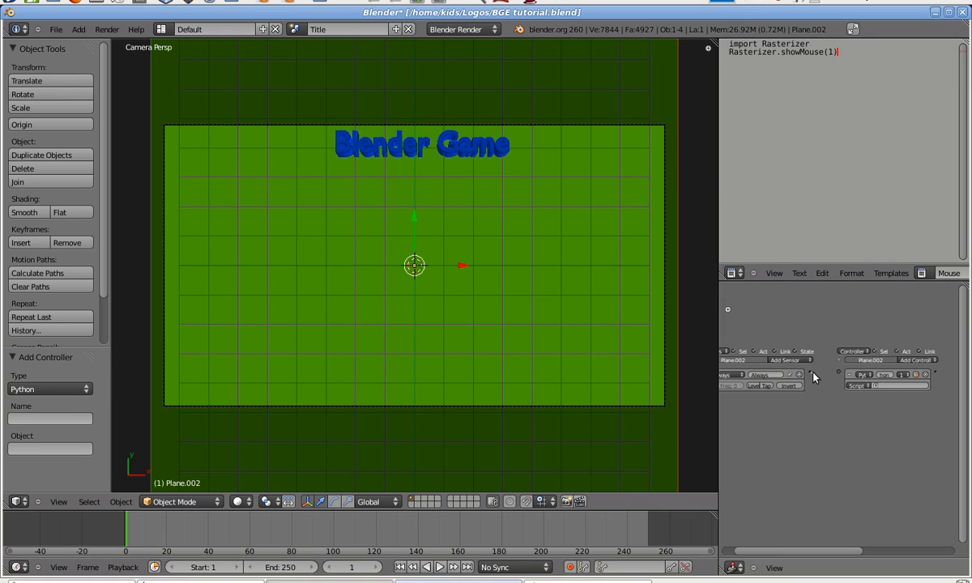
Link the Always sensor to the Python controller, assign the Mouse script to it, and test-run the game
left_click_drag(810, 374, 839, 372)
left_click(900, 386)
left_click(882, 417)
key("p")
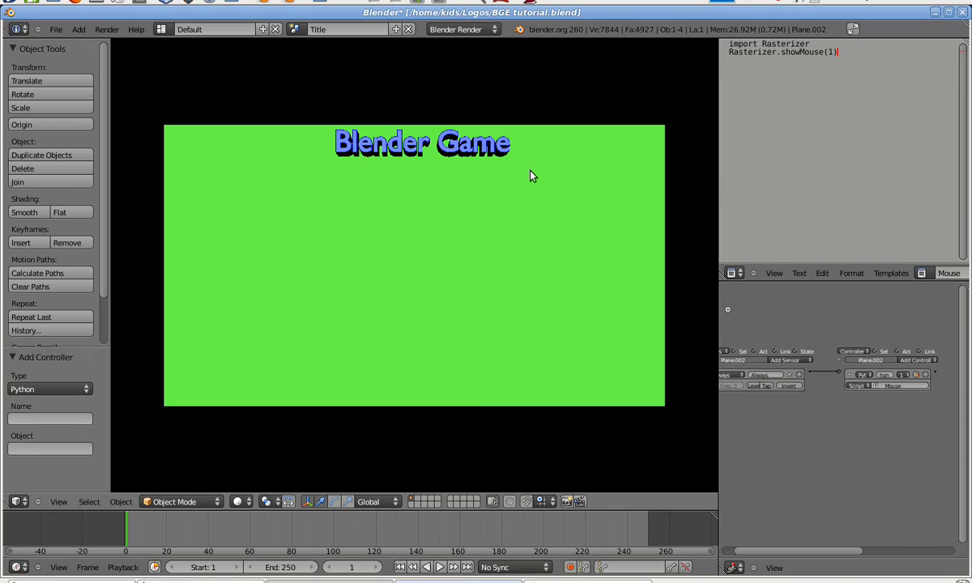
key("Escape")
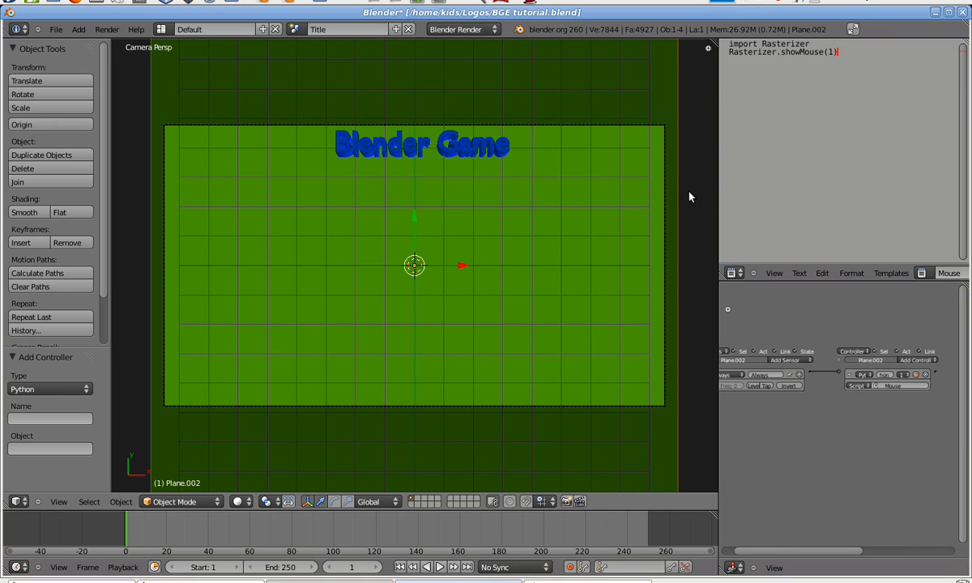
Switch the Text Editor back to the Properties editor and widen it together with the Logic Editor
left_click(734, 273)
left_click(774, 434)
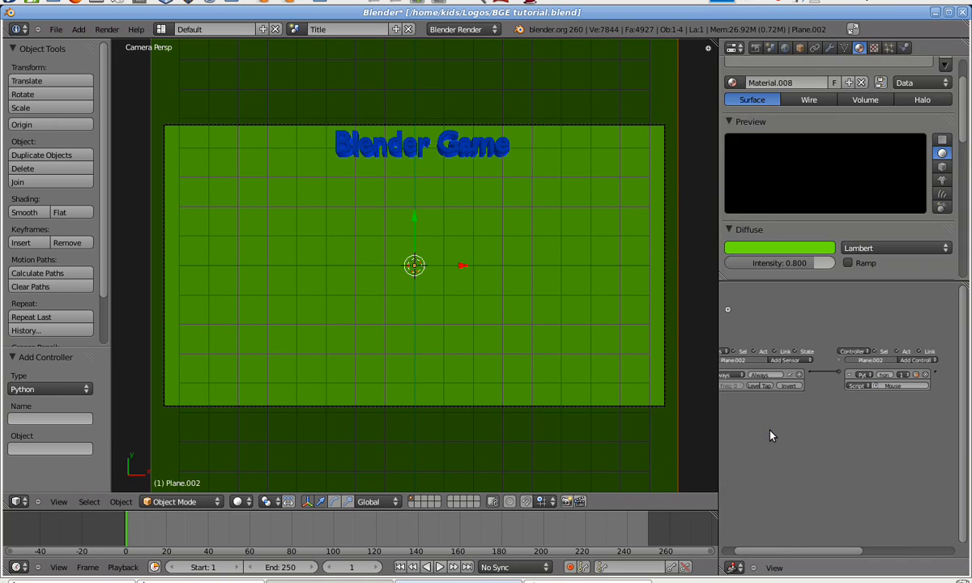
left_click_drag(719, 404, 671, 412)
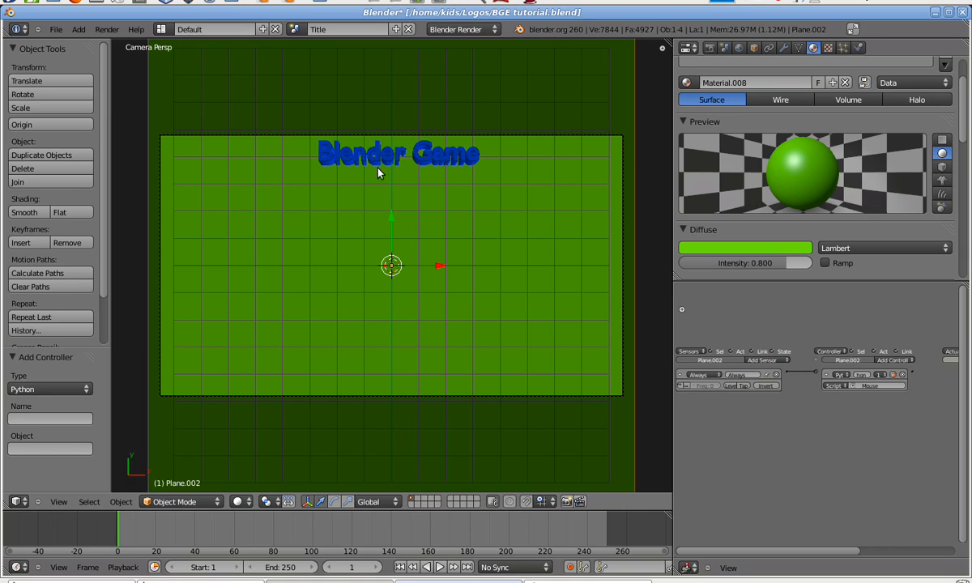
Add a plane at the origin and move it about 2.11 along Y, beneath the title text
left_click(84, 30)
mouse_move(102, 40)
left_click(174, 41)
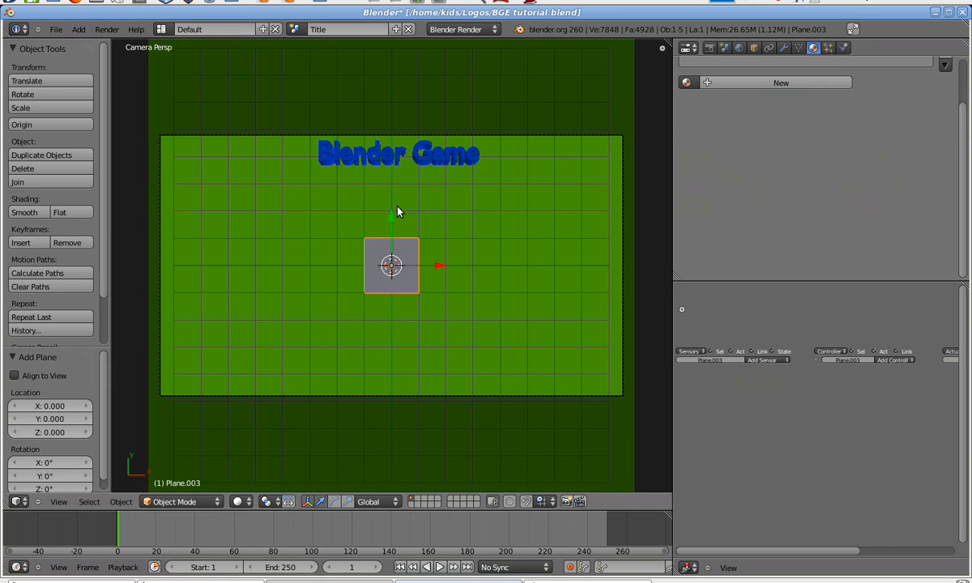
key("g")
key("y")
left_click(395, 166)
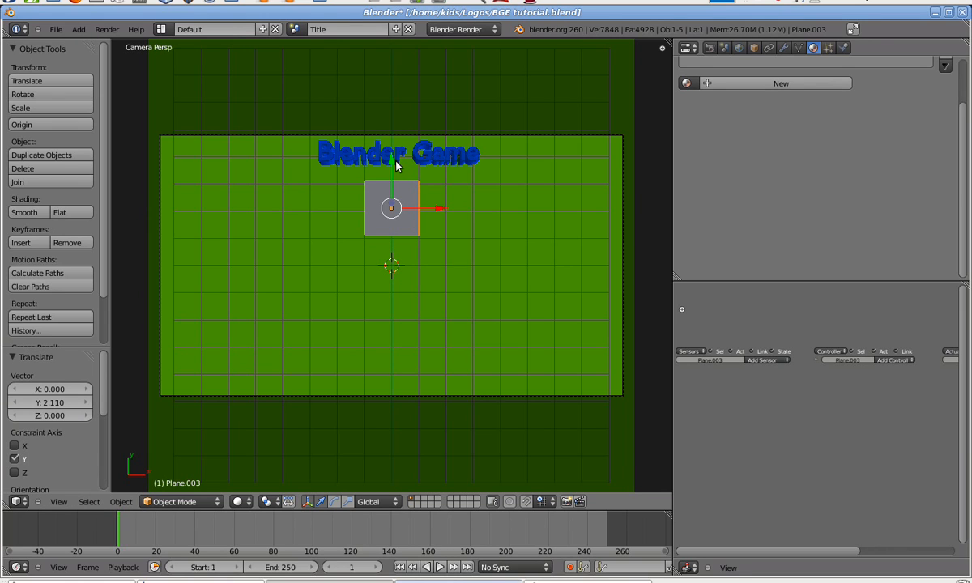
key("s")
key("x")
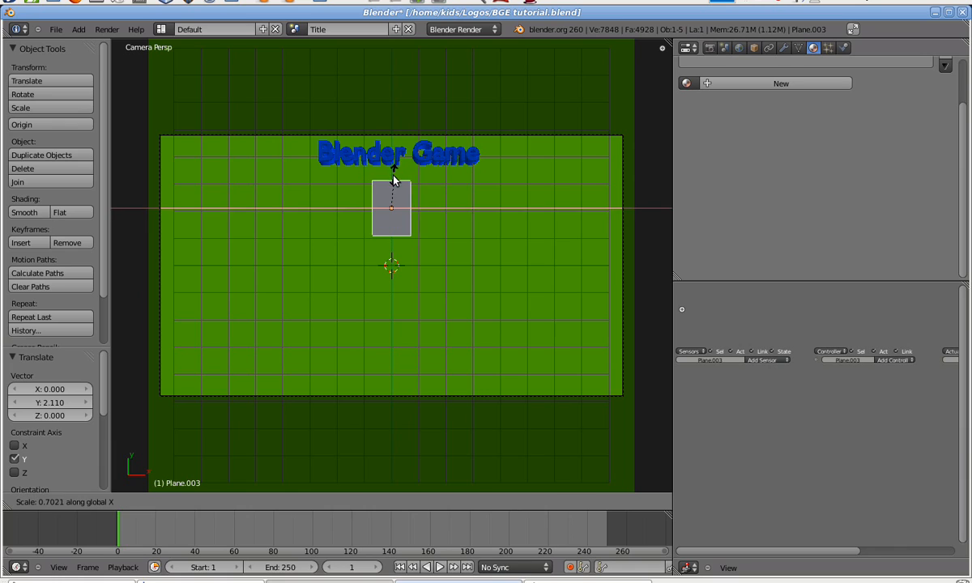
key("Escape")
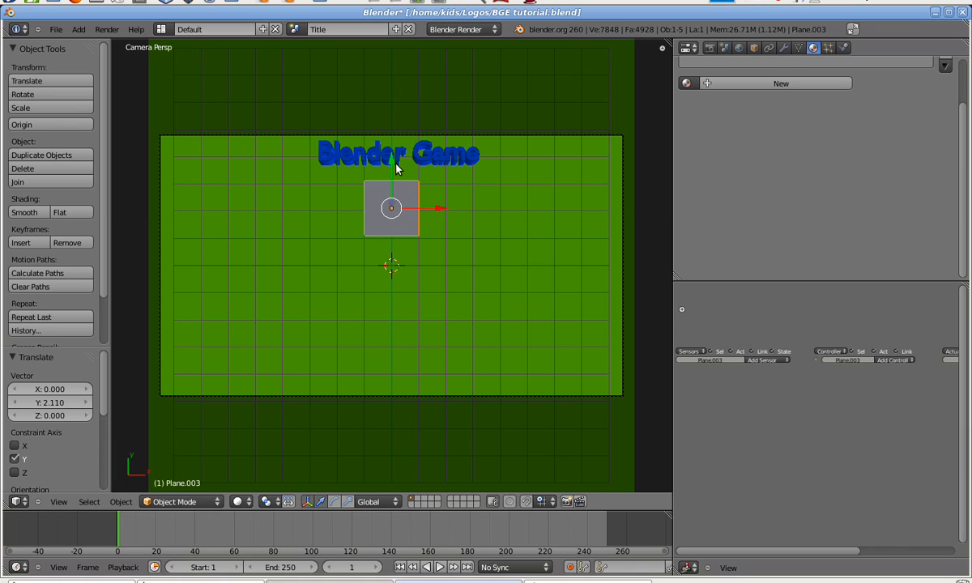
Shape the new plane into a button by scaling it about 0.502 along Y and about 1.679 overall
key("s")
key("y")
left_click(394, 187)
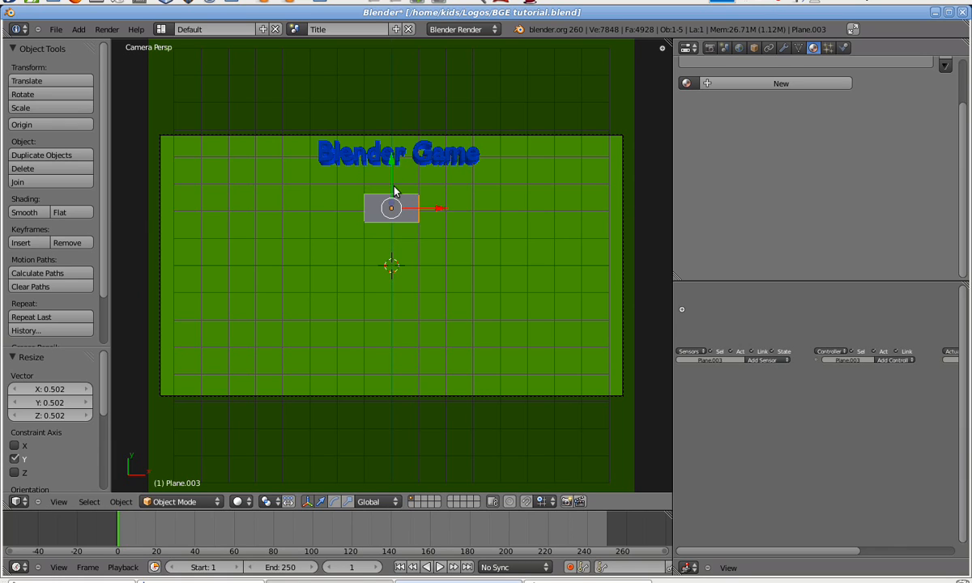
key("s")
left_click(444, 201)
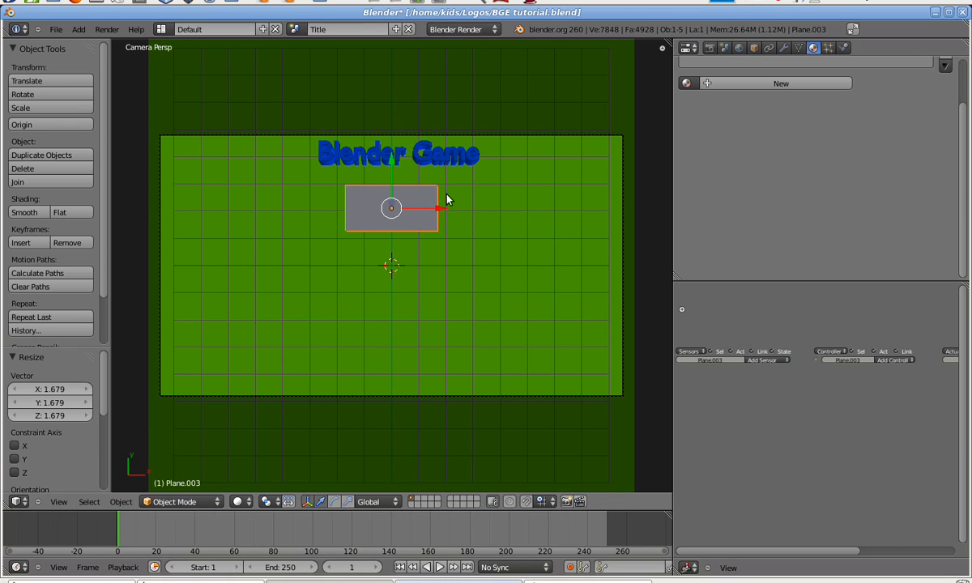
Give the button plane a new material with a yellow diffuse colour and test-run the game
left_click(768, 83)
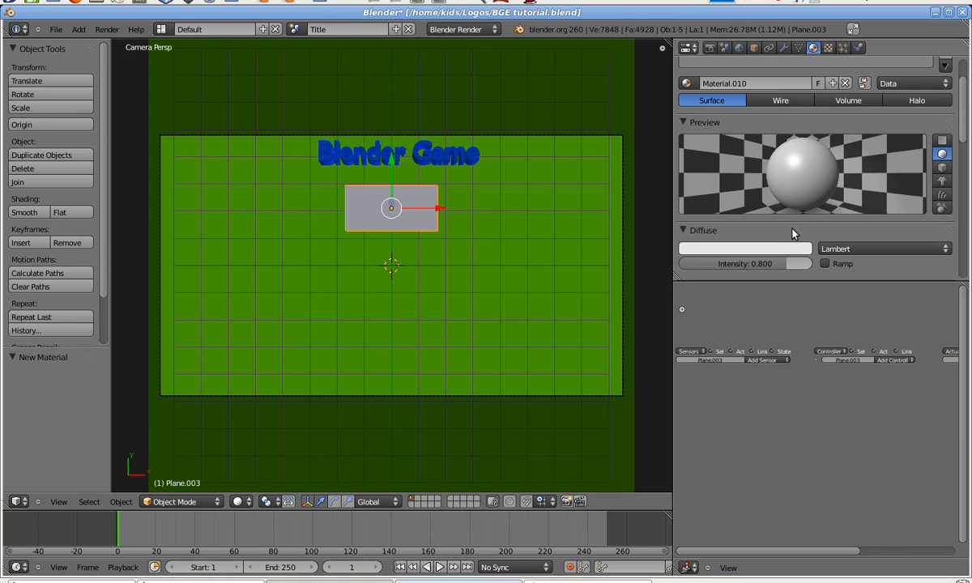
left_click(743, 248)
mouse_move(737, 119)
left_mouse_down()
mouse_move(778, 89)
mouse_move(749, 131)
mouse_move(691, 153)
left_mouse_up()
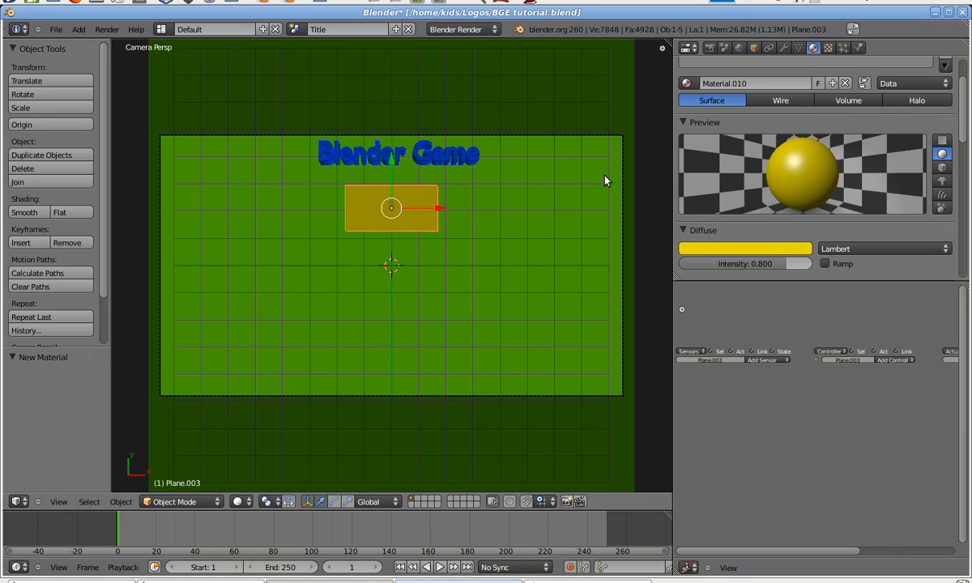
key("p")
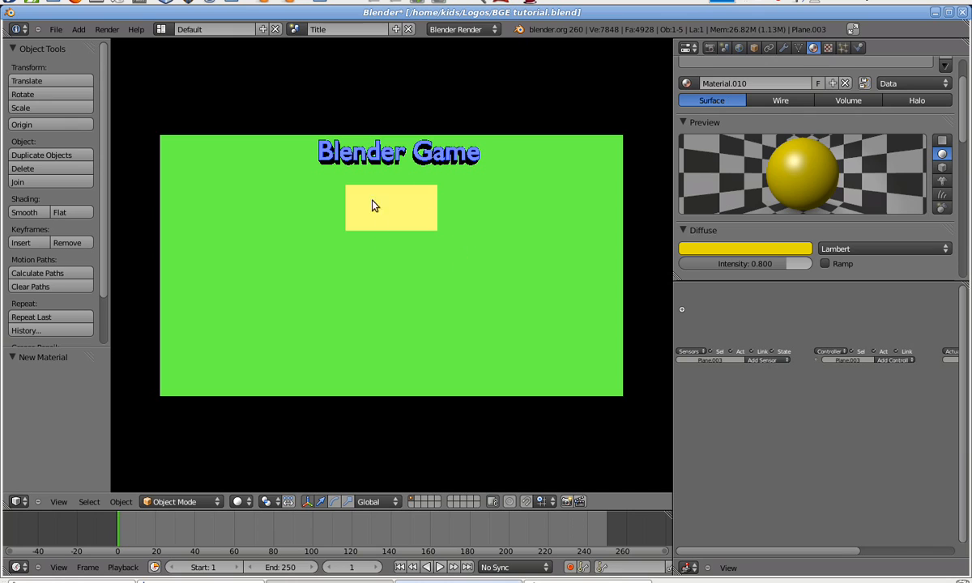
key("Escape")
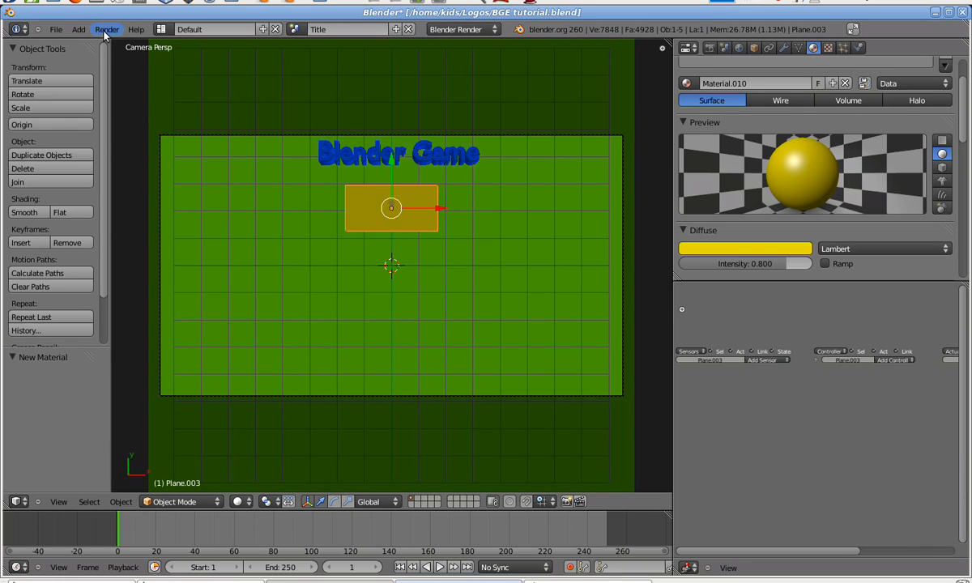
Add a text object at the origin and lower the yellow button plane about 0.333 along Z
left_click(82, 30)
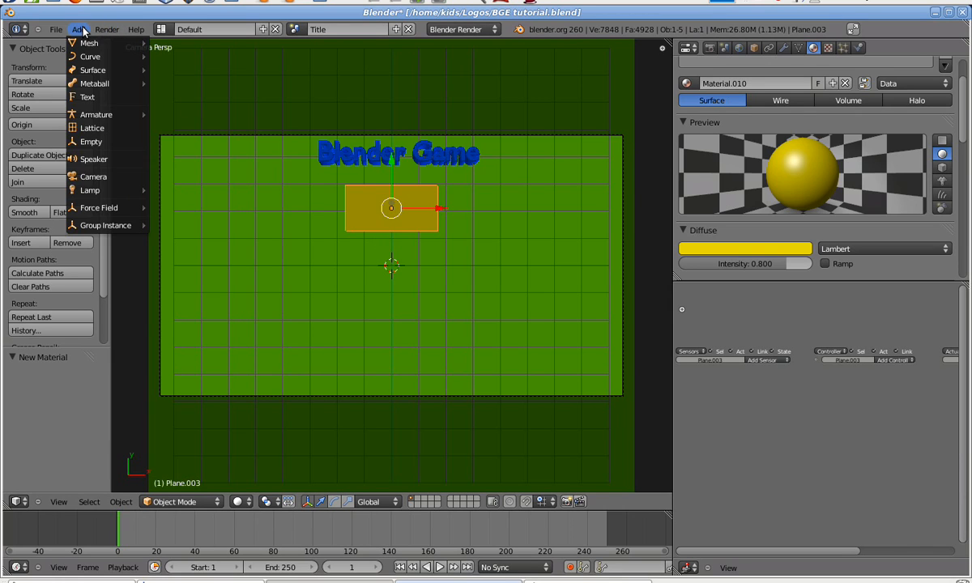
left_click(82, 96)
middle_click_drag(431, 275, 431, 272)
right_click(398, 180)
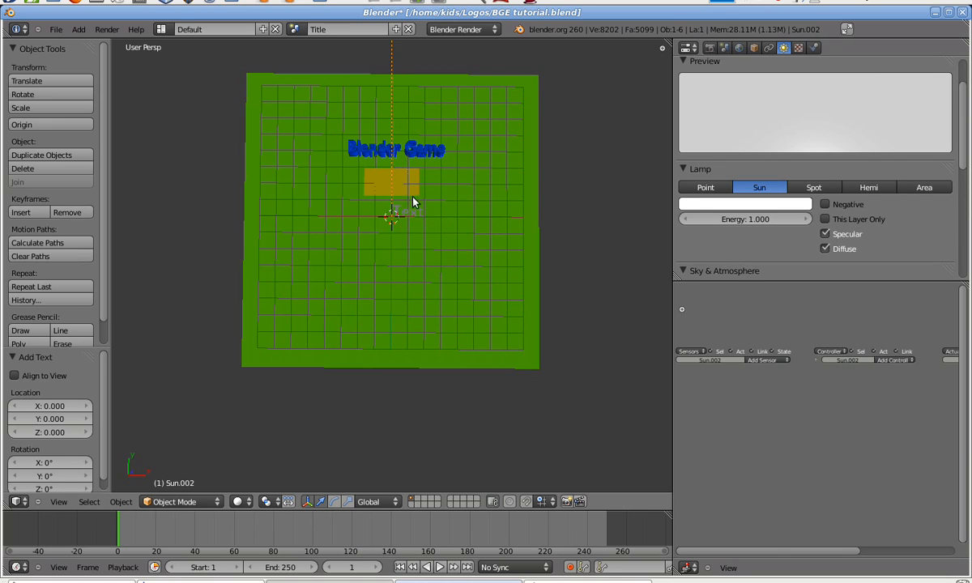
middle_click_drag(413, 196, 401, 155)
right_click(384, 117)
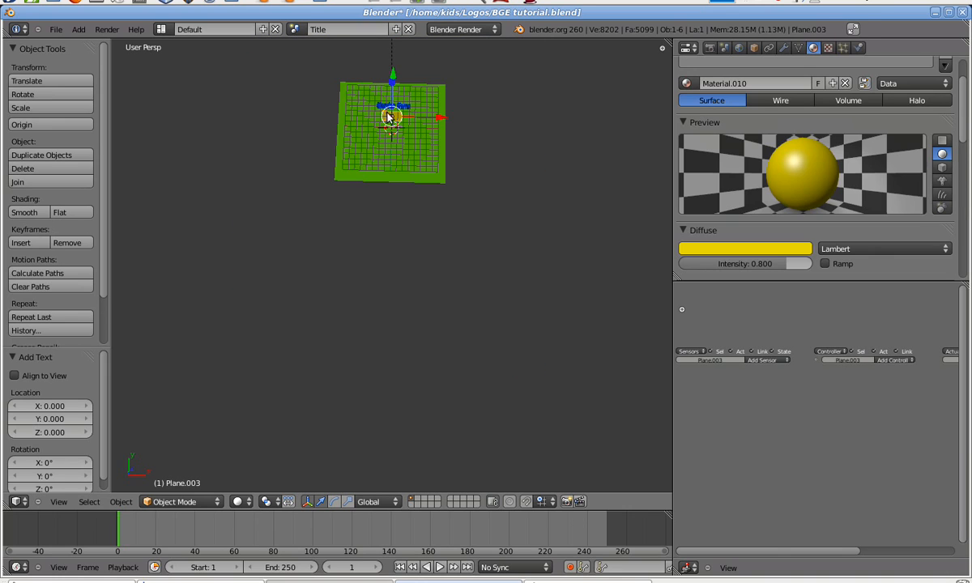
middle_click_drag(393, 90, 395, 113)
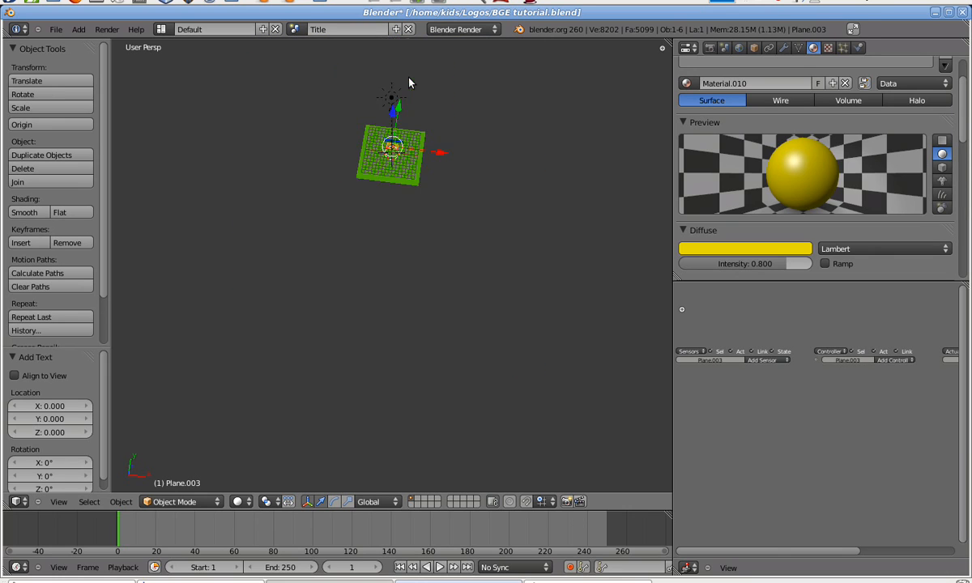
key("g")
key("z")
left_click(391, 120)
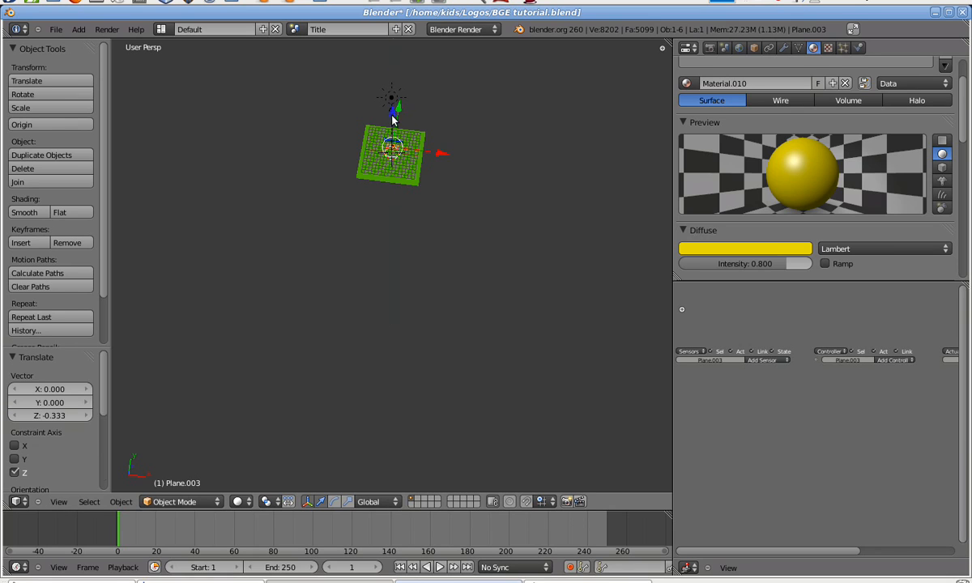
Return to the camera view and move the new text about -0.968 along X and 1.763 along Y onto the button
key("KP_0")
right_click(401, 264)
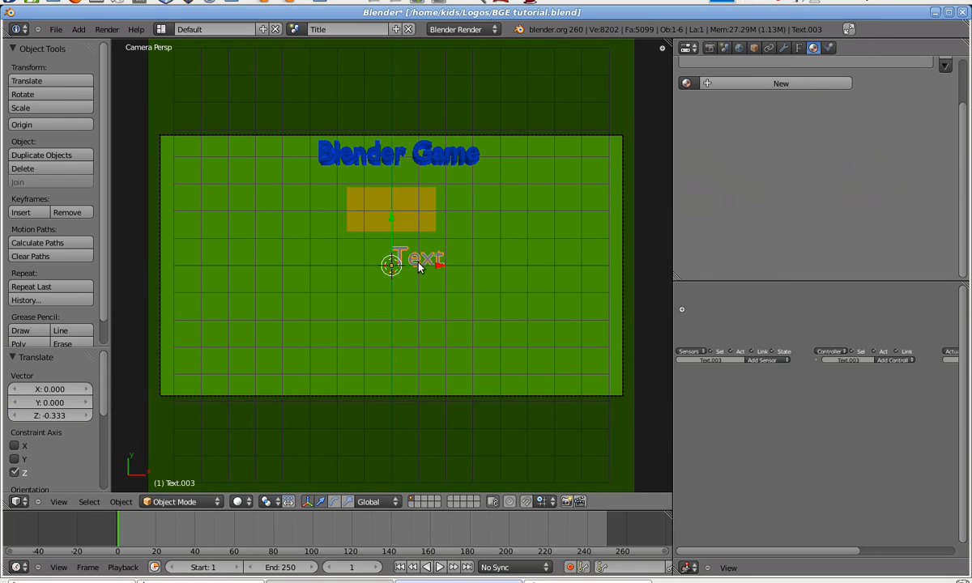
key("g")
left_click(396, 217)
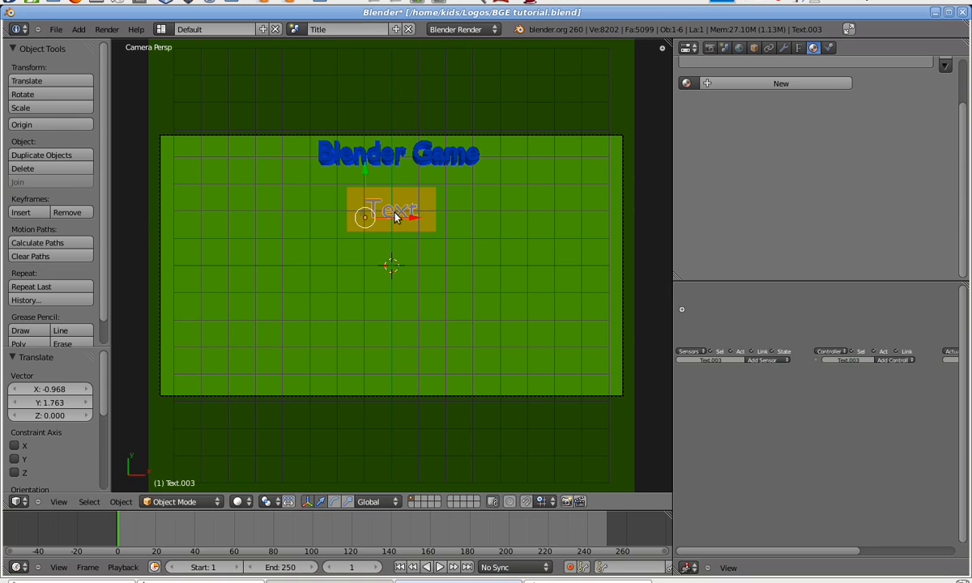
Replace the button text with "Play" and centre it on the button by moving it about 0.223 along X
key("Tab")
key("BackSpace")
key("BackSpace")
key("BackSpace")
key("BackSpace")
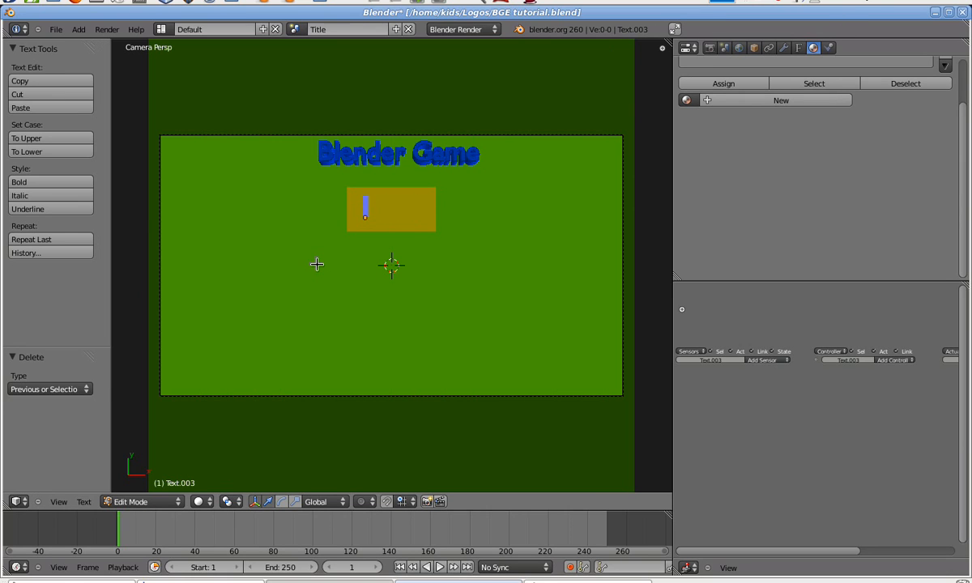
type("Play")
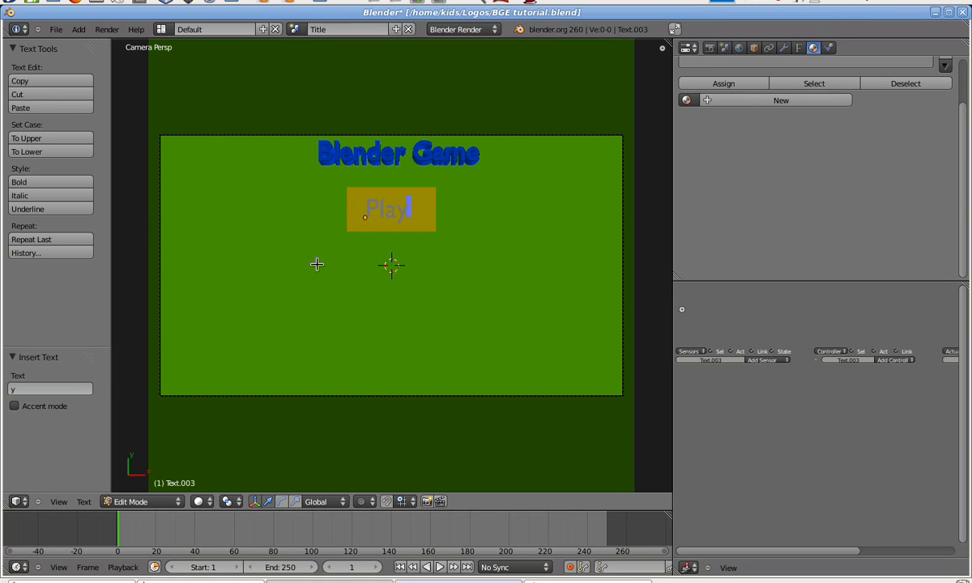
key("Tab")
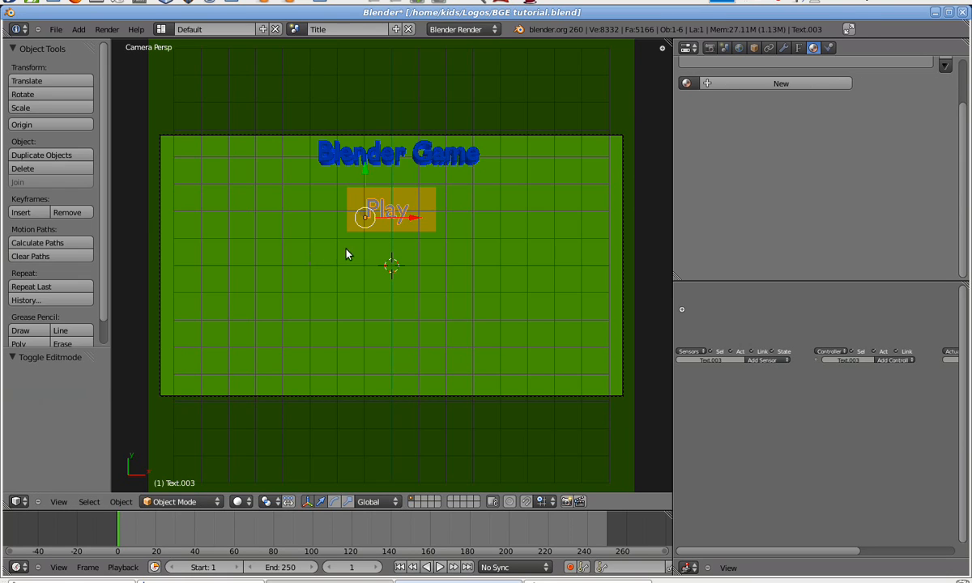
key("g")
key("x")
left_click(420, 216)
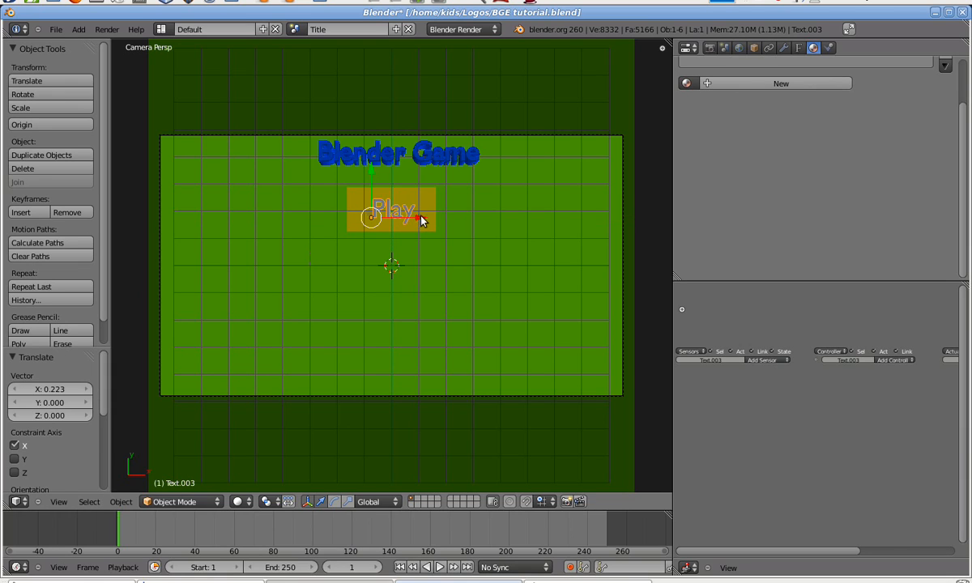
Extrude the Play text by 0.240 and convert it to a mesh
left_click(799, 48)
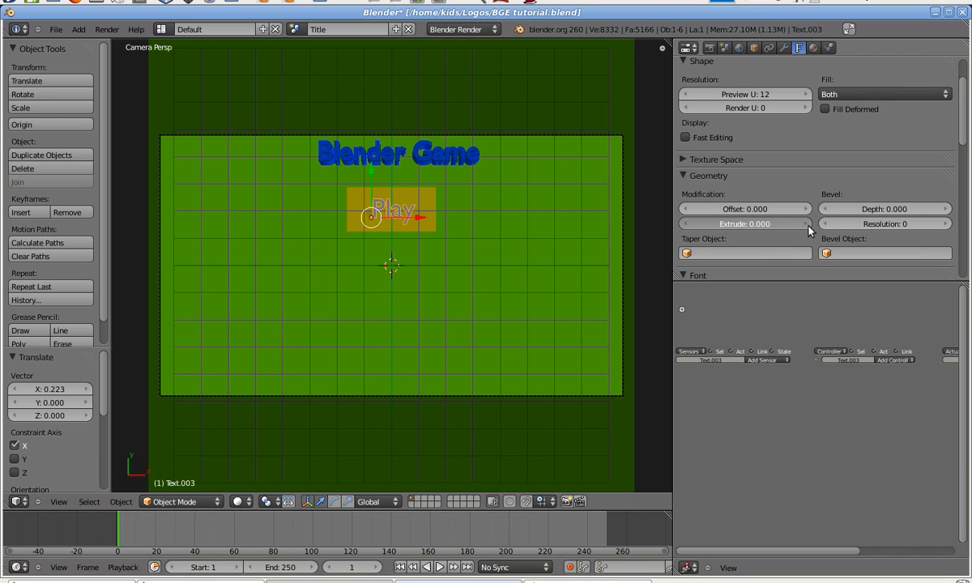
mouse_move(808, 228)
left_mouse_down()
mouse_move(843, 227)
mouse_move(808, 228)
left_mouse_up()
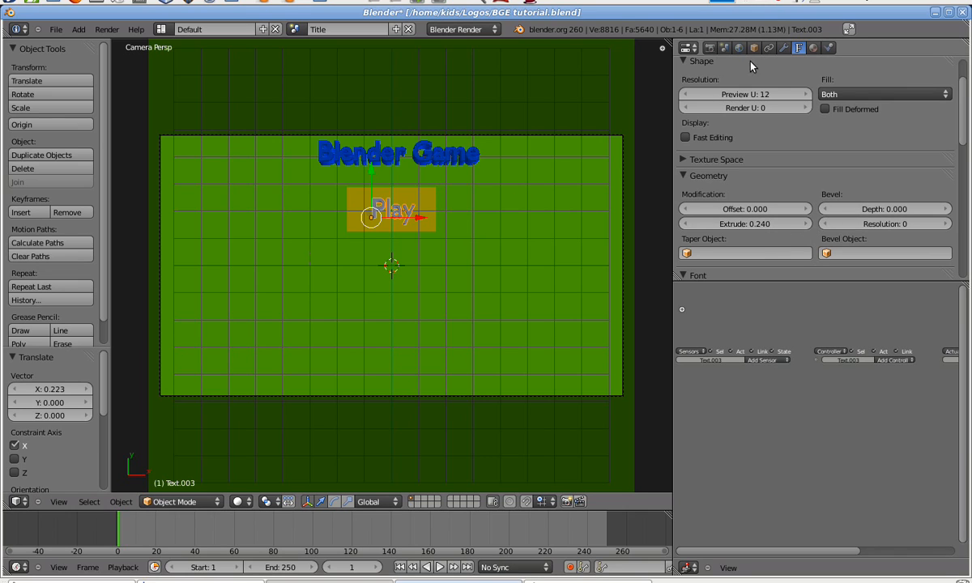
key("alt+c")
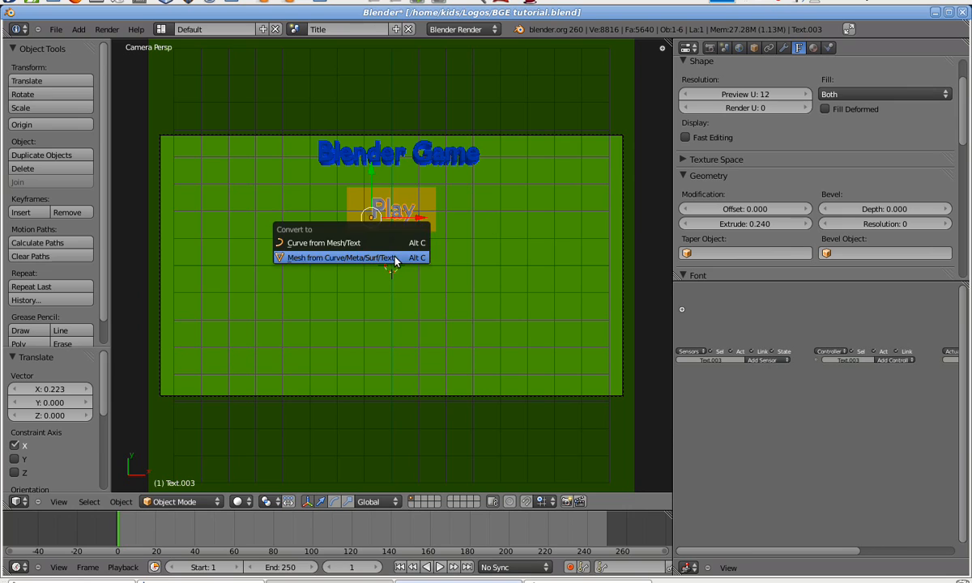
left_click(391, 259)
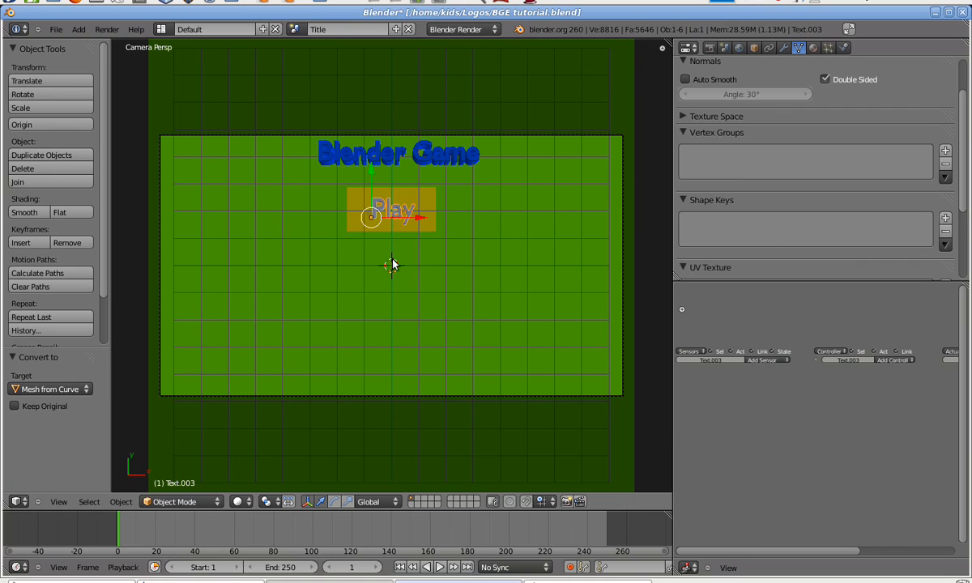
Give the Play text a new material with a black diffuse colour and test-run the game
left_click(813, 48)
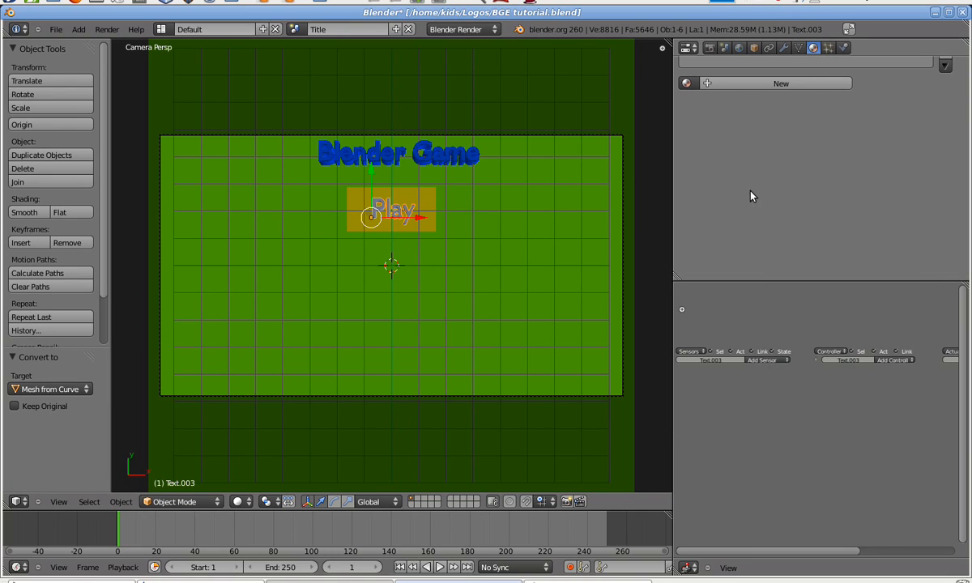
scroll(721, 94, "up", 3)
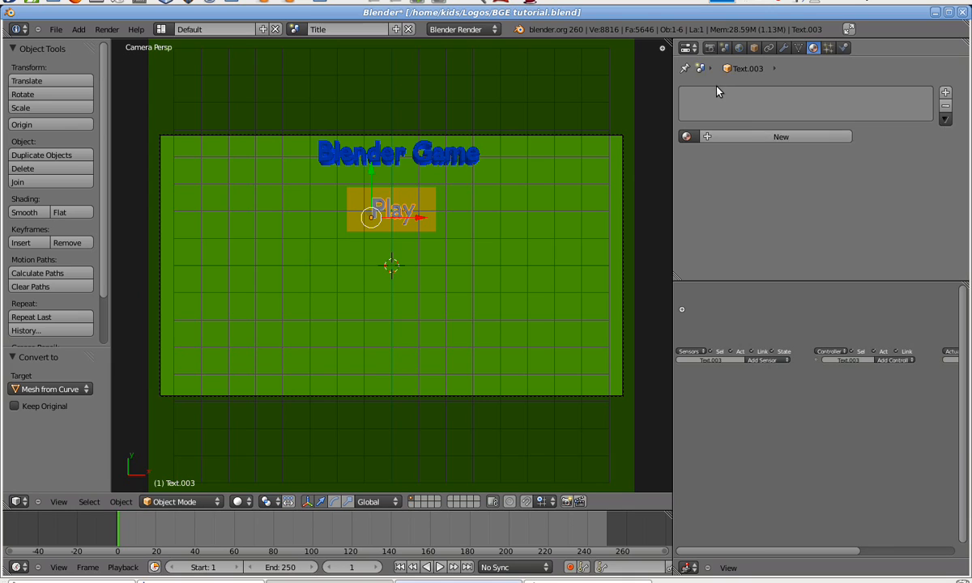
left_click(749, 135)
scroll(760, 224, "down", 3)
left_click(791, 247)
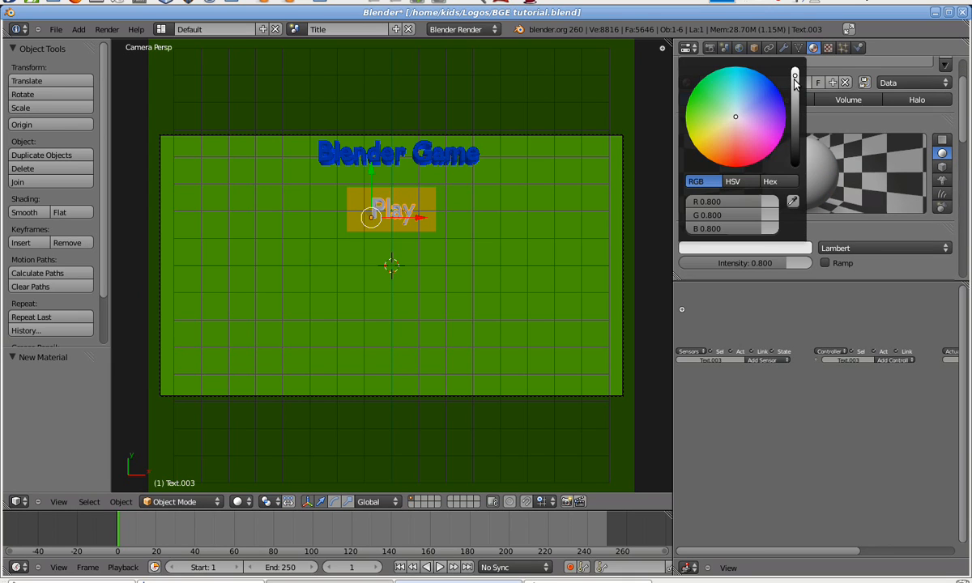
left_click_drag(795, 81, 756, 223)
key("p")
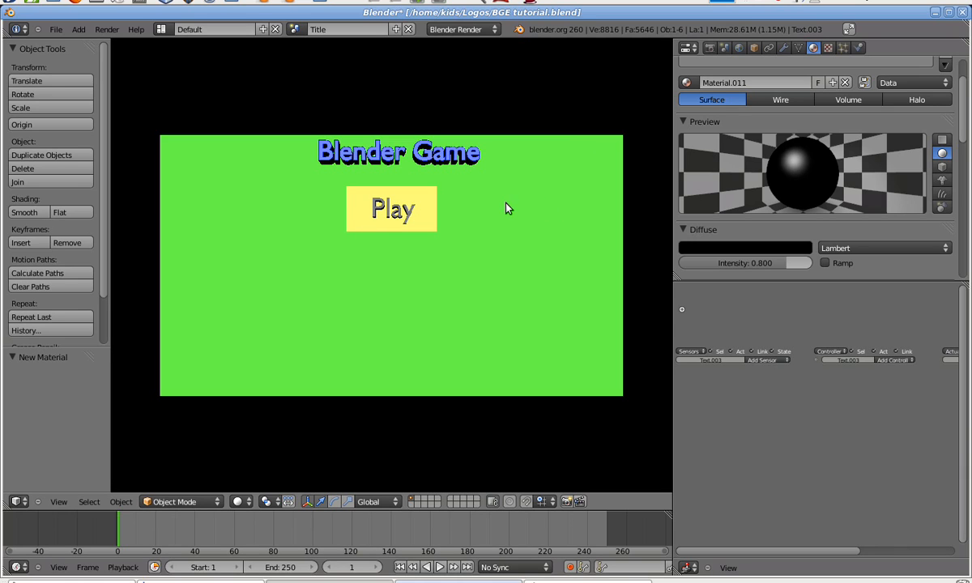
key("Escape")
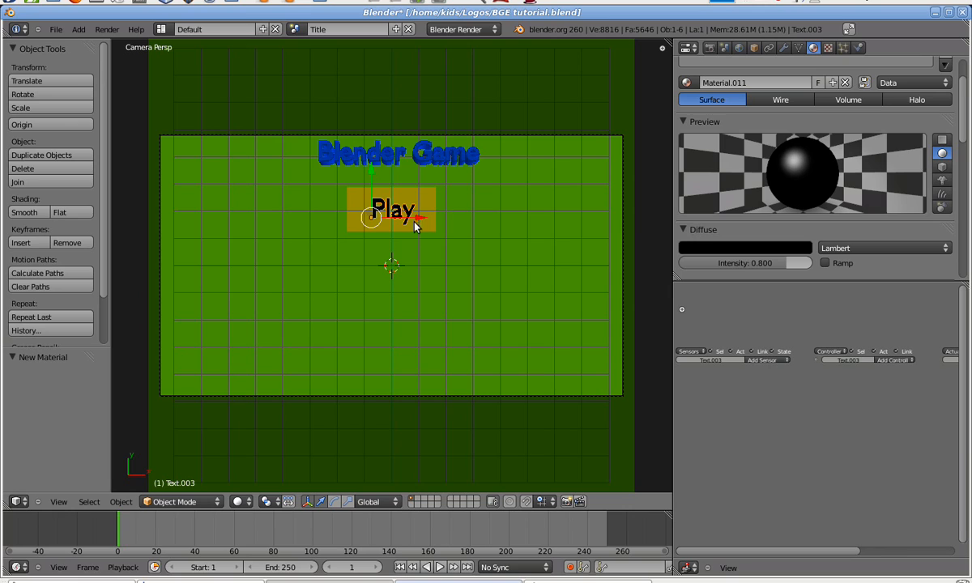
Add two Mouse sensors to the Play text, one for Left Button and the other for Mouse Over
left_click(763, 359)
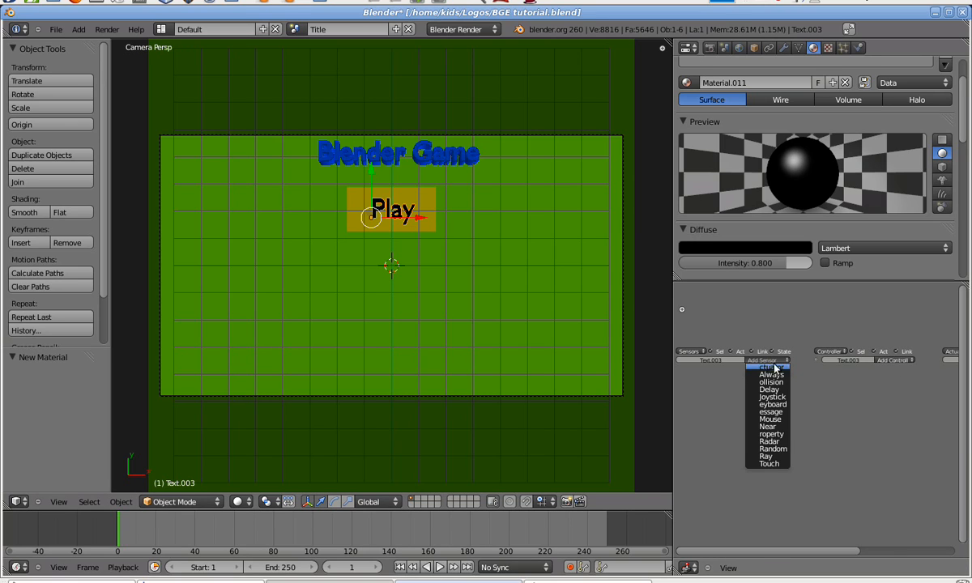
left_click(770, 419)
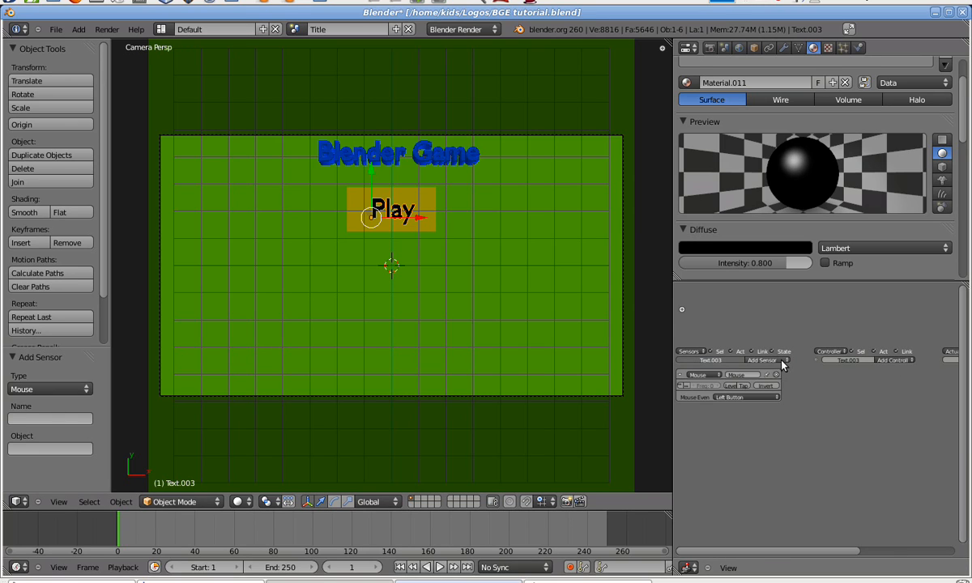
left_click(774, 361)
left_click(770, 418)
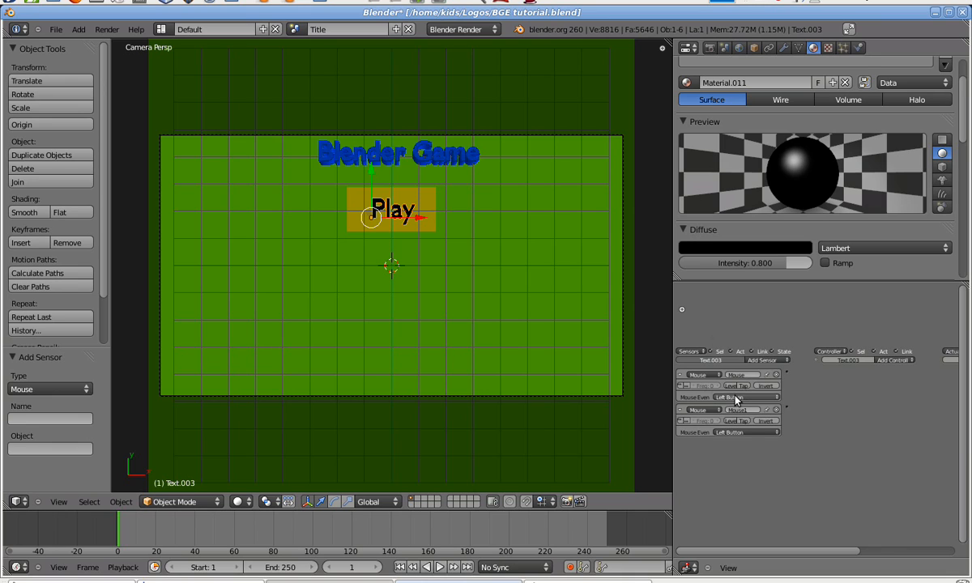
left_click(734, 397)
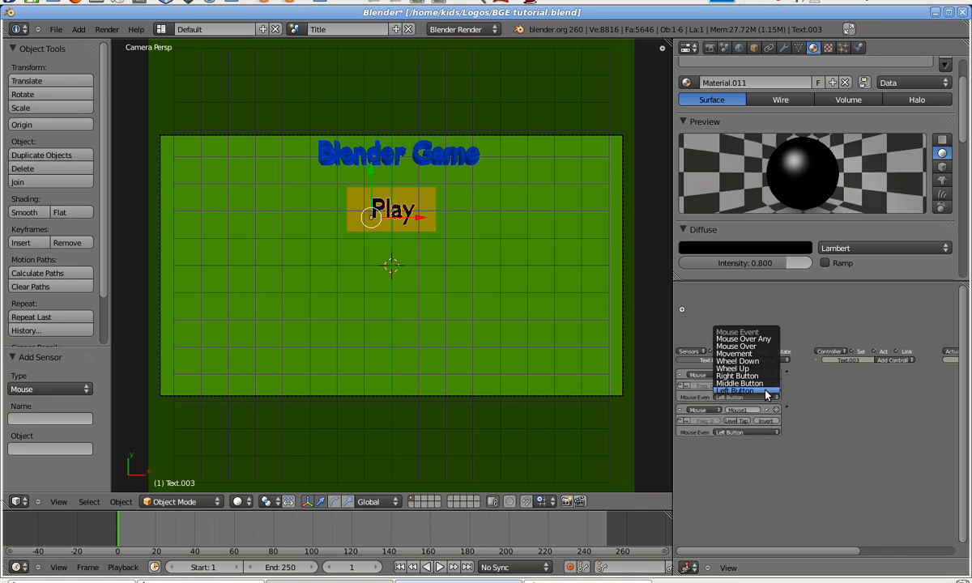
left_click(767, 392)
left_click(761, 432)
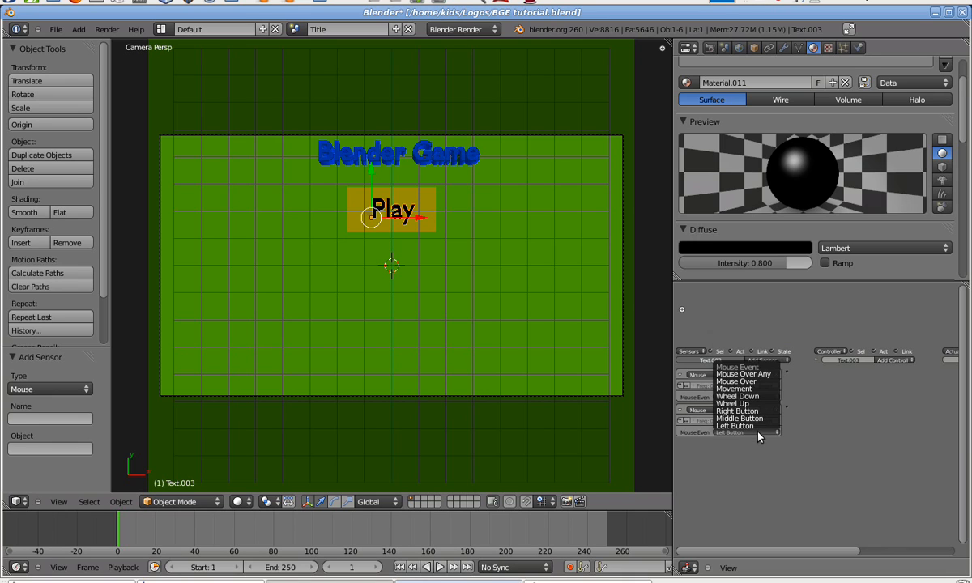
left_click(772, 381)
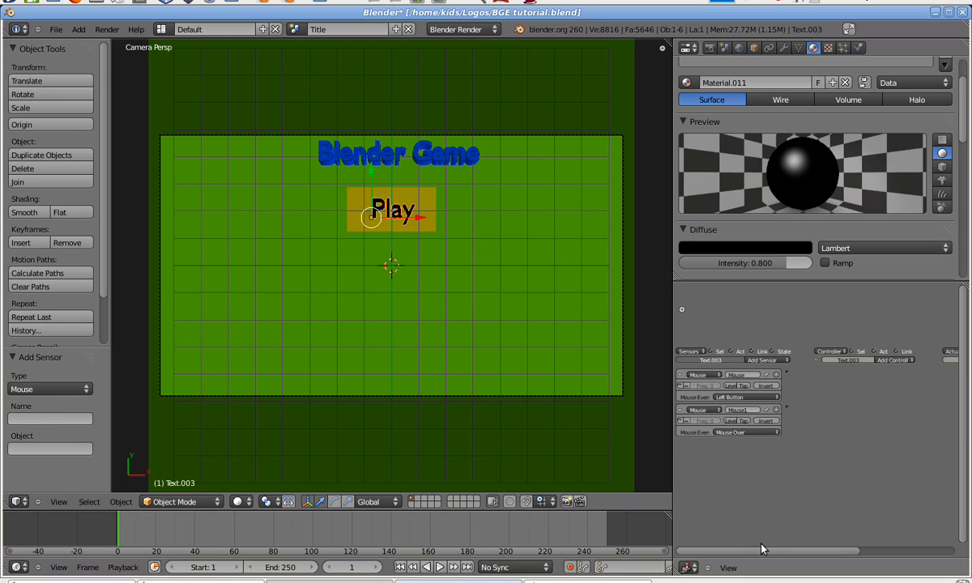
Add an And controller to the Play text and link both Mouse sensors to it
left_click_drag(761, 550, 798, 561)
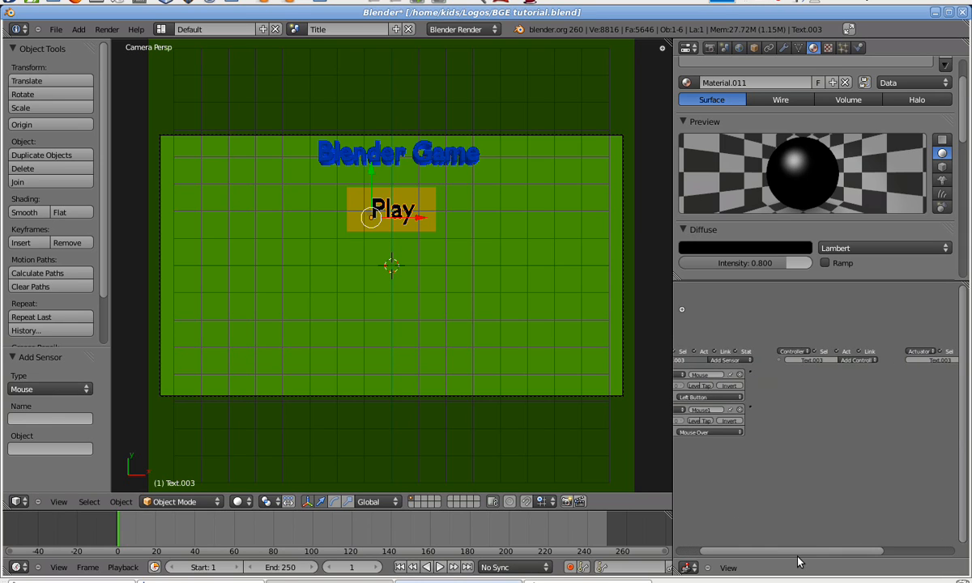
left_click(864, 361)
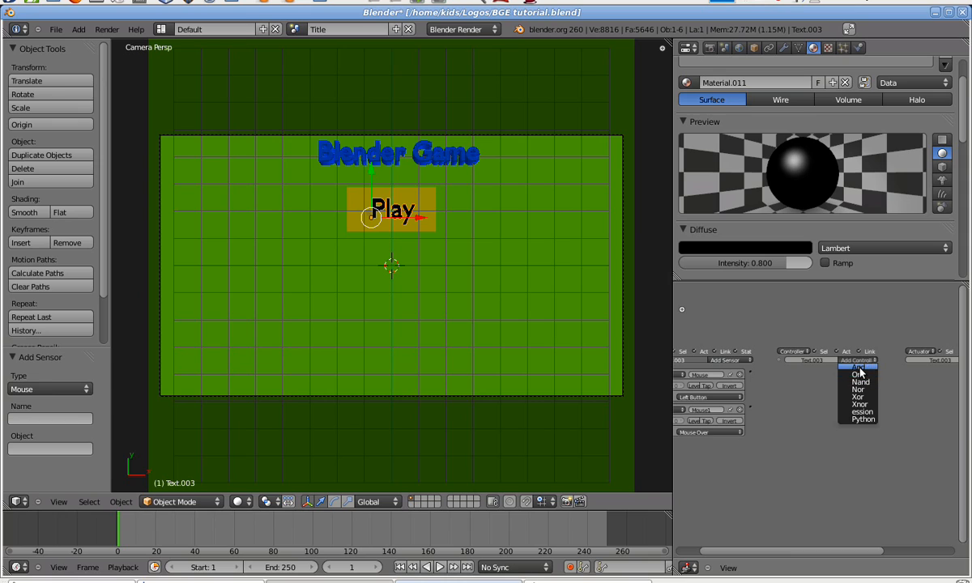
left_click(858, 367)
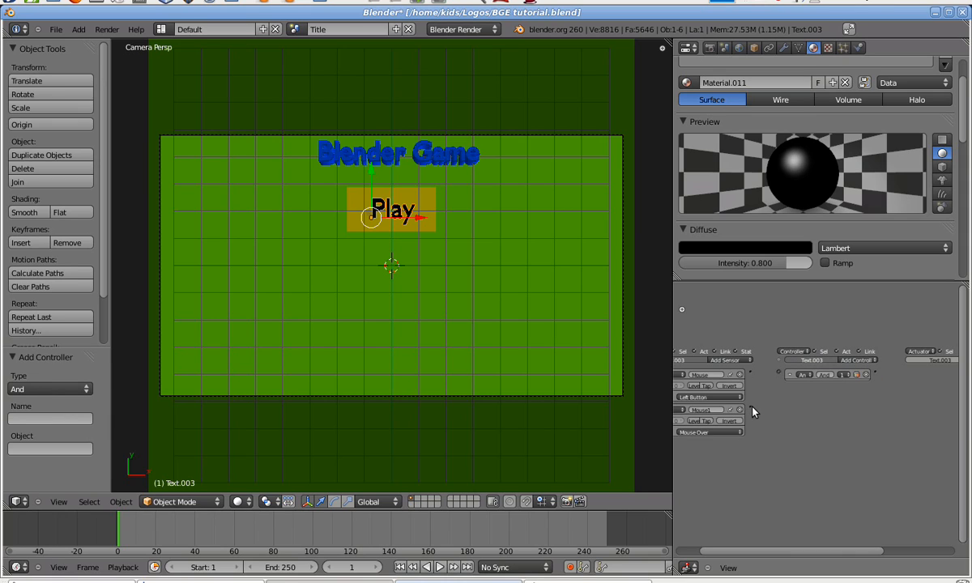
left_click_drag(766, 389, 777, 373)
Add a Scene actuator to the Play text and link the And controller to it
left_click_drag(840, 556, 897, 556)
left_click(910, 360)
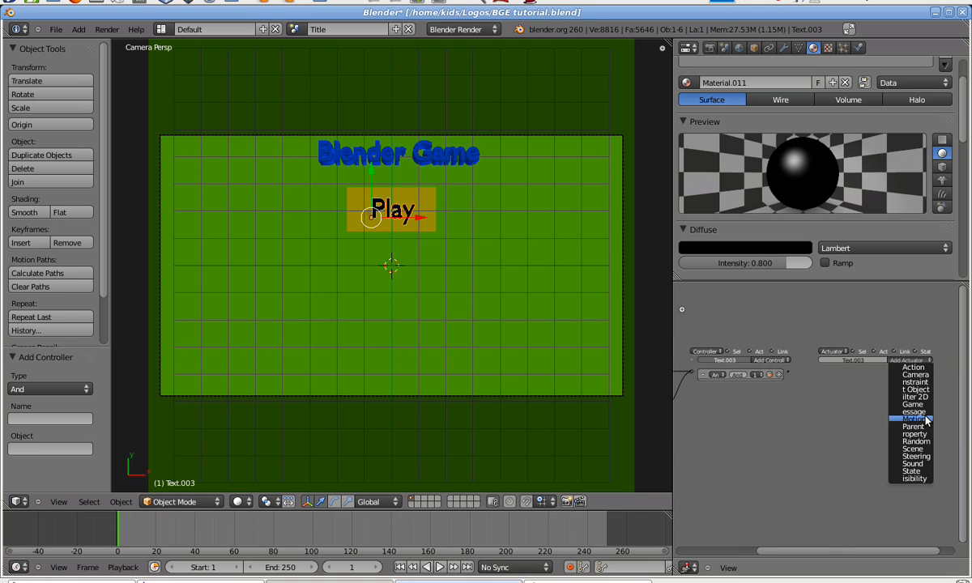
left_click(913, 449)
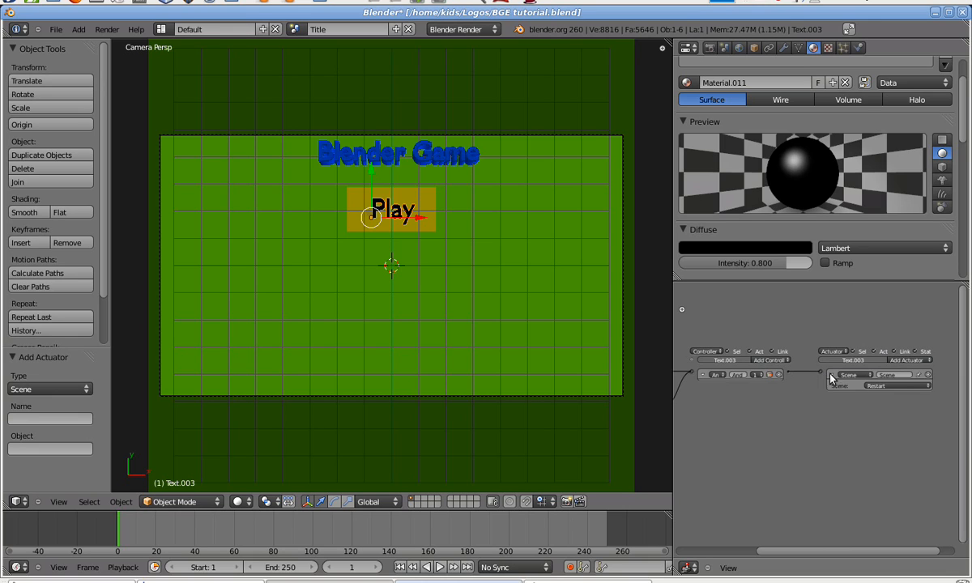
Set the actuator to Set Scene with "Scene" as the target, and test the Play button in the running game
left_click(874, 386)
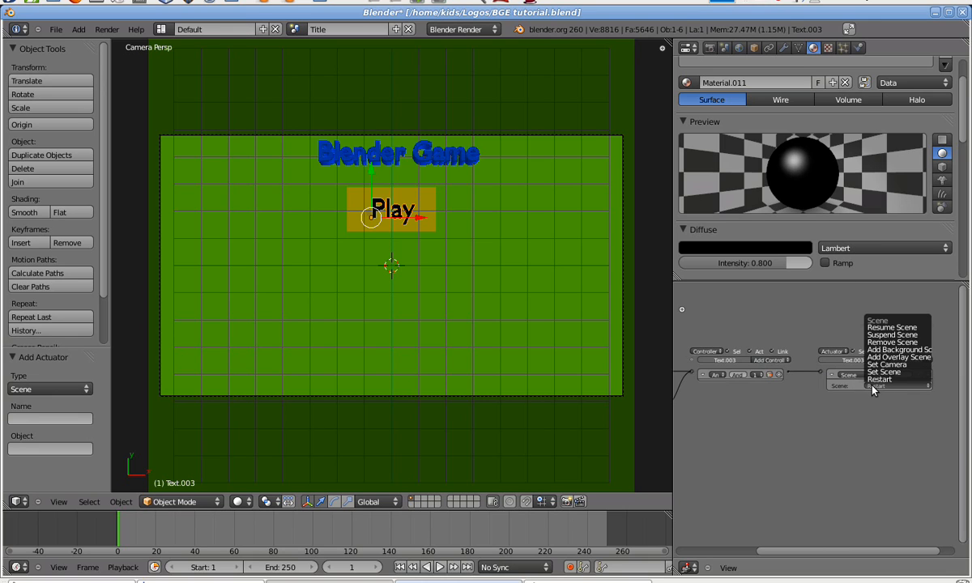
left_click(883, 372)
left_click(887, 395)
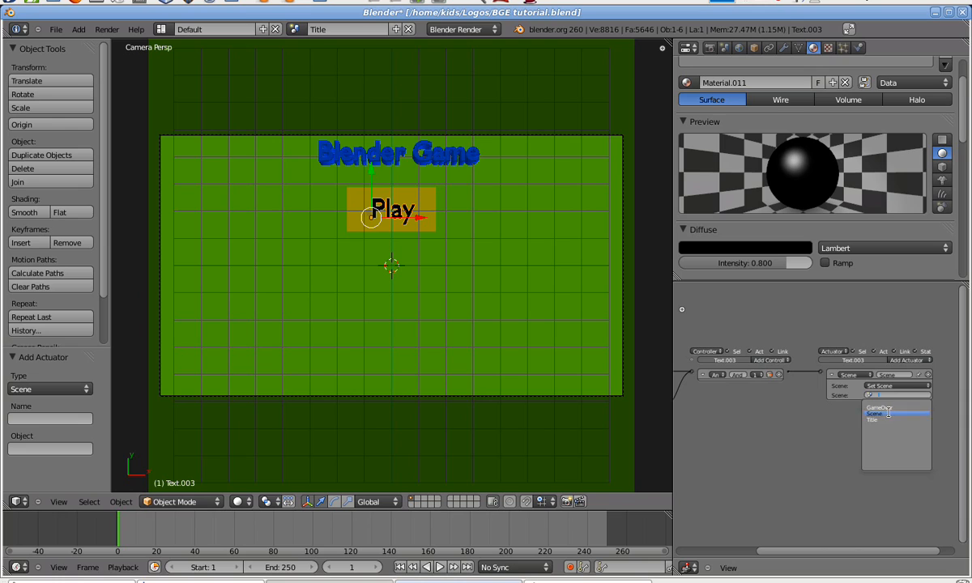
left_click(888, 413)
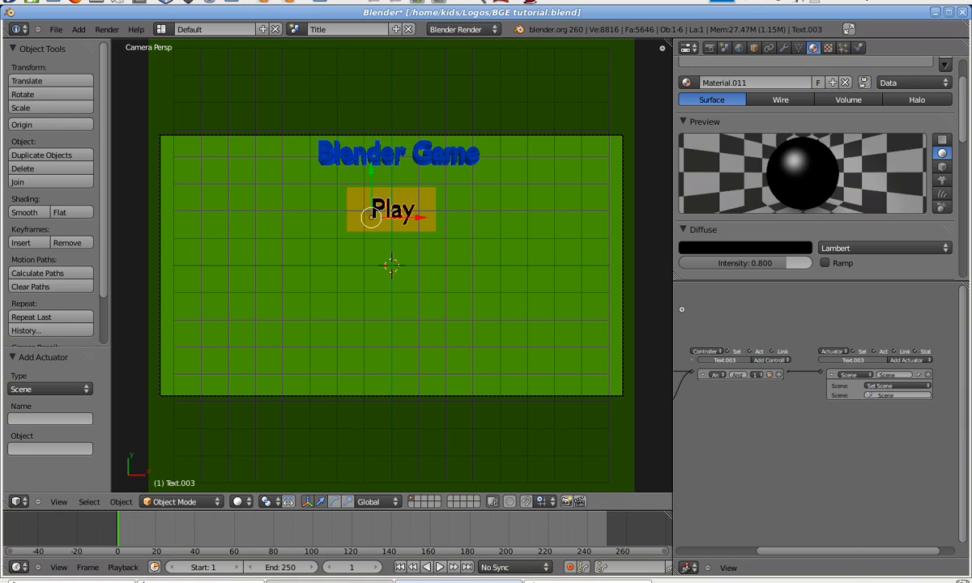
key("p")
left_click(409, 212)
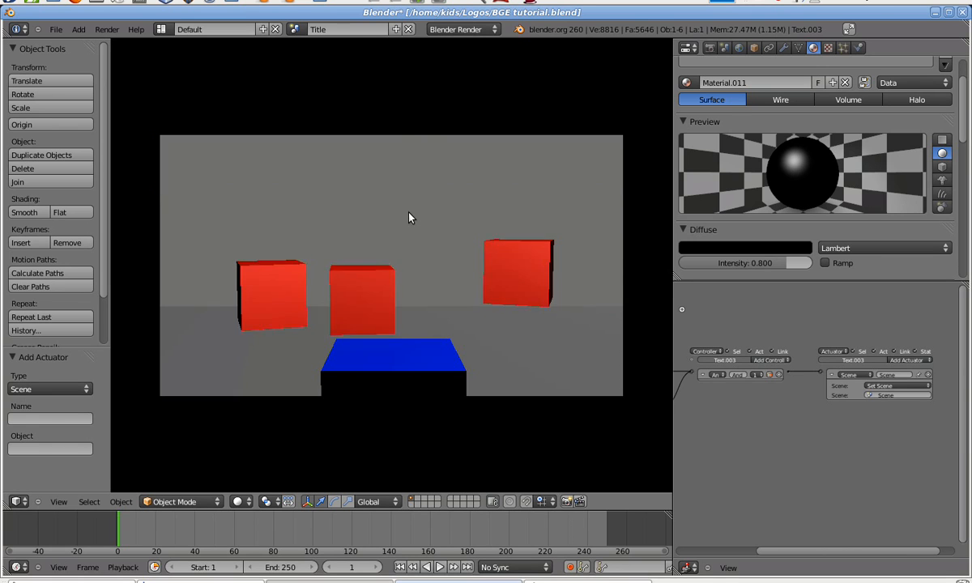
Play-test the game scene by steering the blue object and firing balls, and briefly rerun the game from the title scene
key("Left")
key("space")
key("space")
key("space")
key("space")
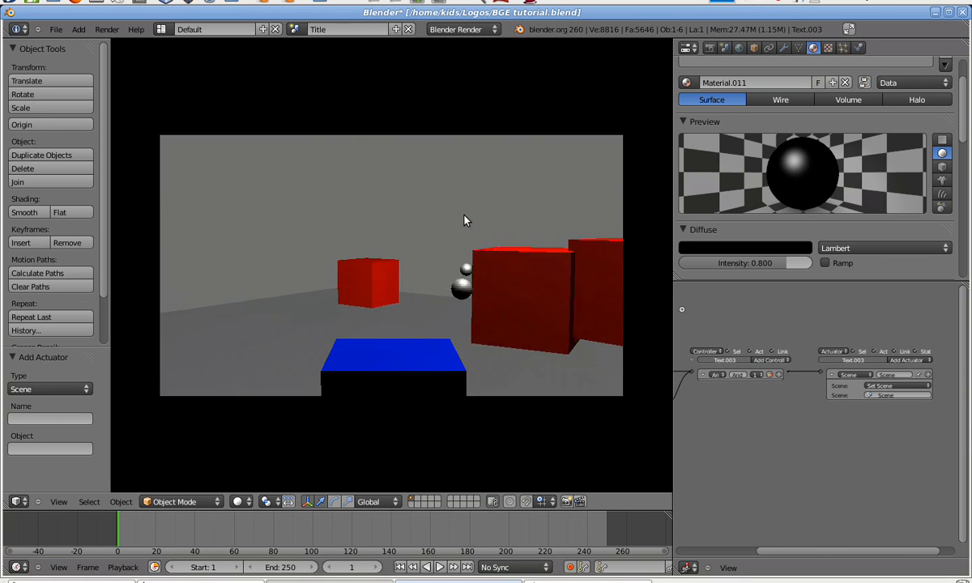
key("Right")
key("space")
key("space")
key("space")
key("Left")
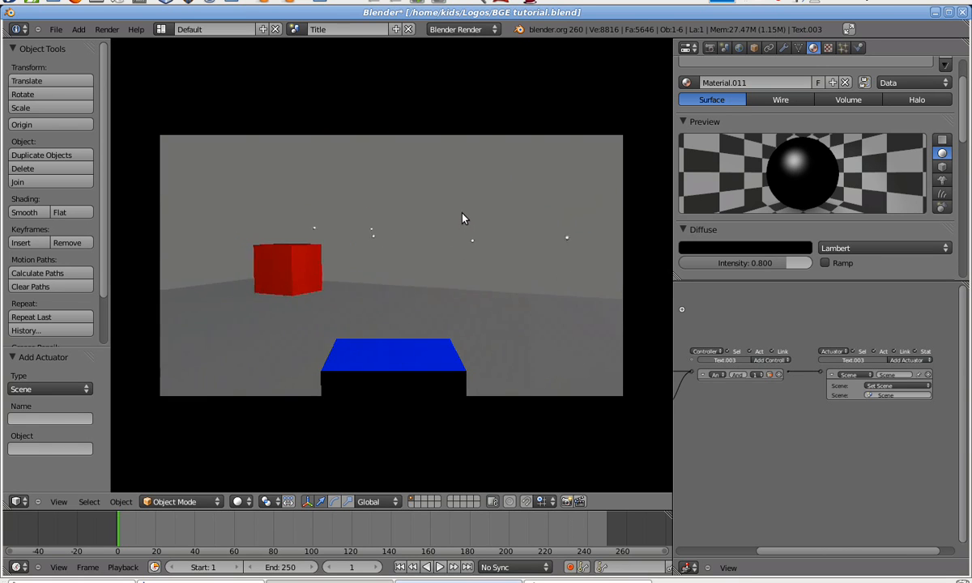
key("Right")
key("space")
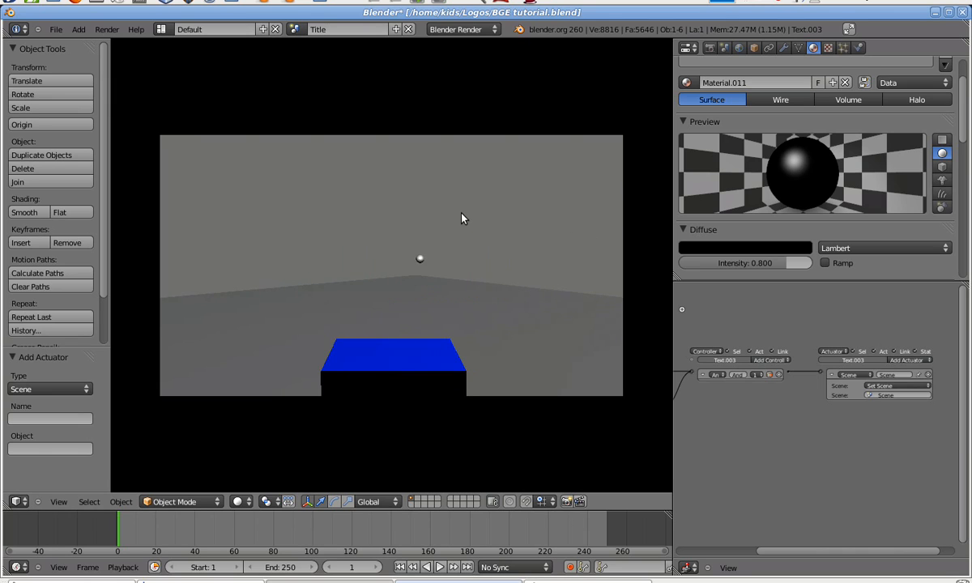
key("Escape")
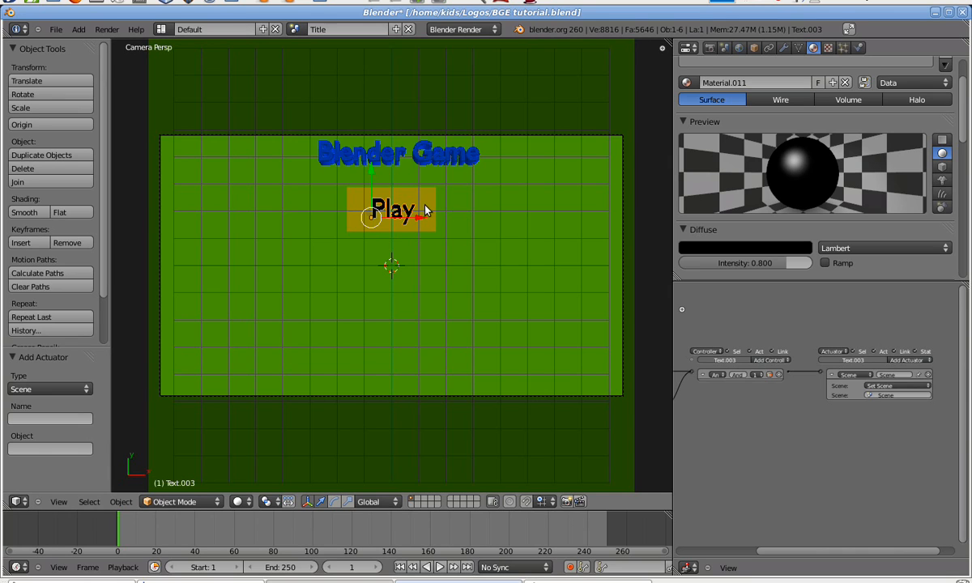
key("p")
key("Escape")
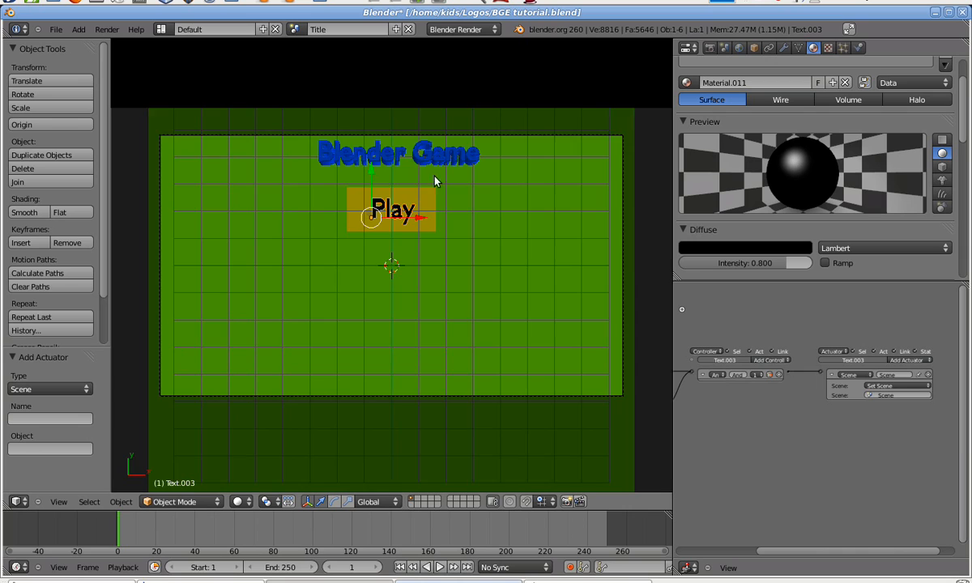
Add an And controller to the yellow plane behind the Play text
right_click(427, 204)
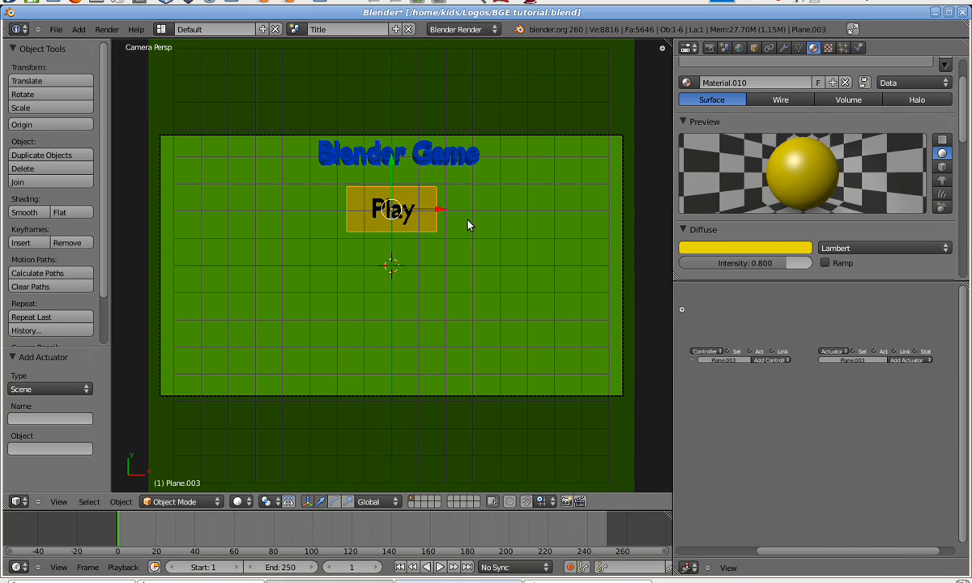
left_click(768, 362)
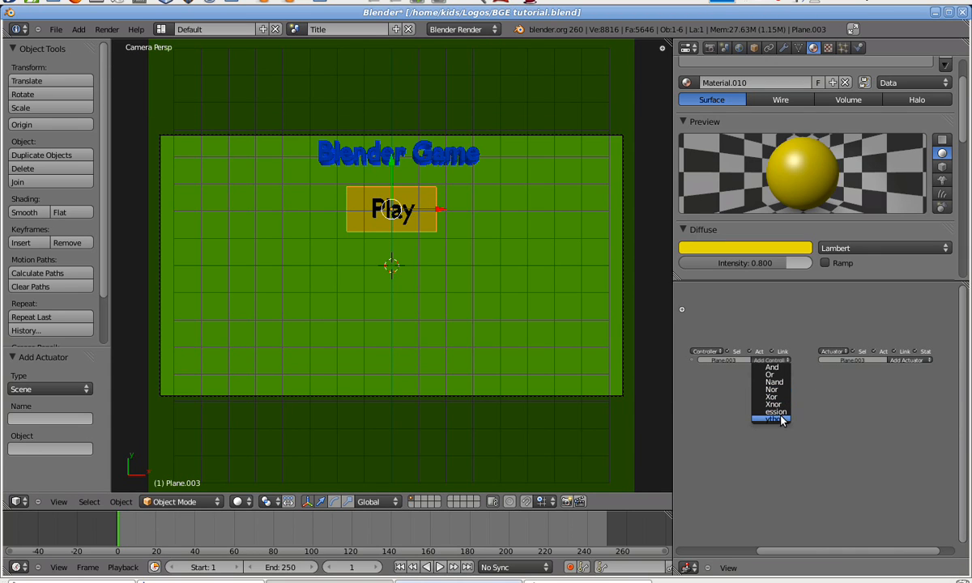
left_click(771, 367)
Add Left Button and Mouse Over sensors to the yellow plane and link both to its And controller
left_click_drag(832, 555, 750, 555)
left_click(731, 361)
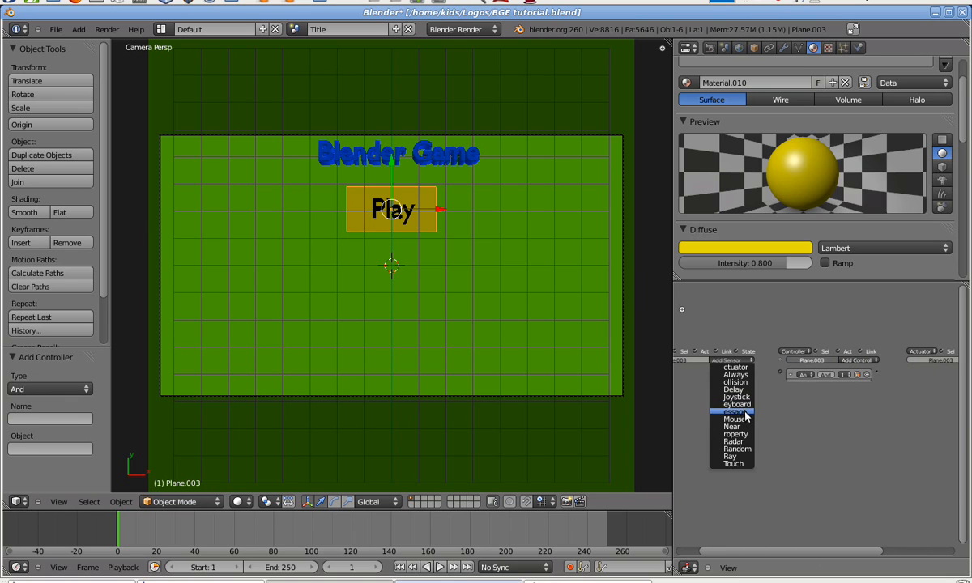
left_click(741, 419)
left_click(731, 361)
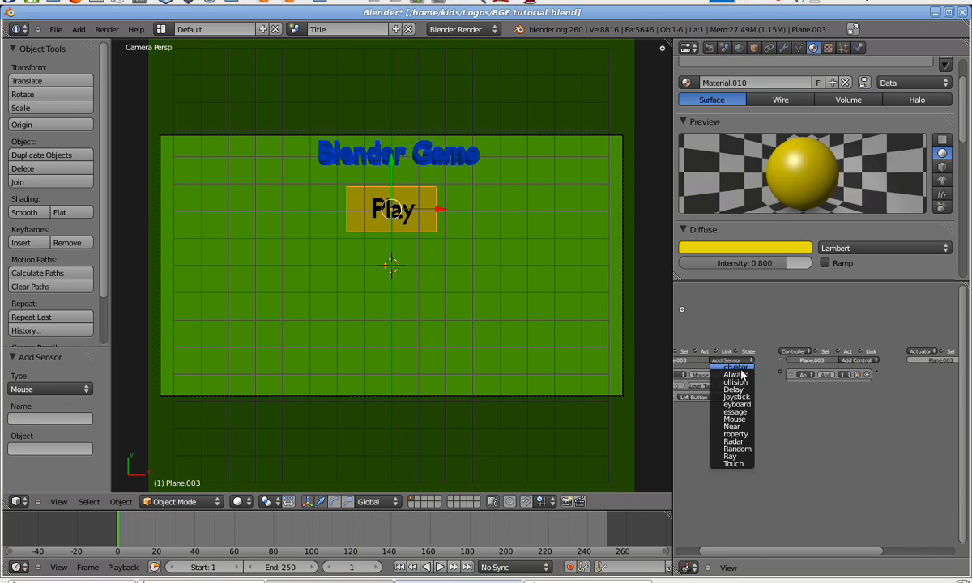
left_click(734, 418)
left_click(719, 432)
left_click(733, 373)
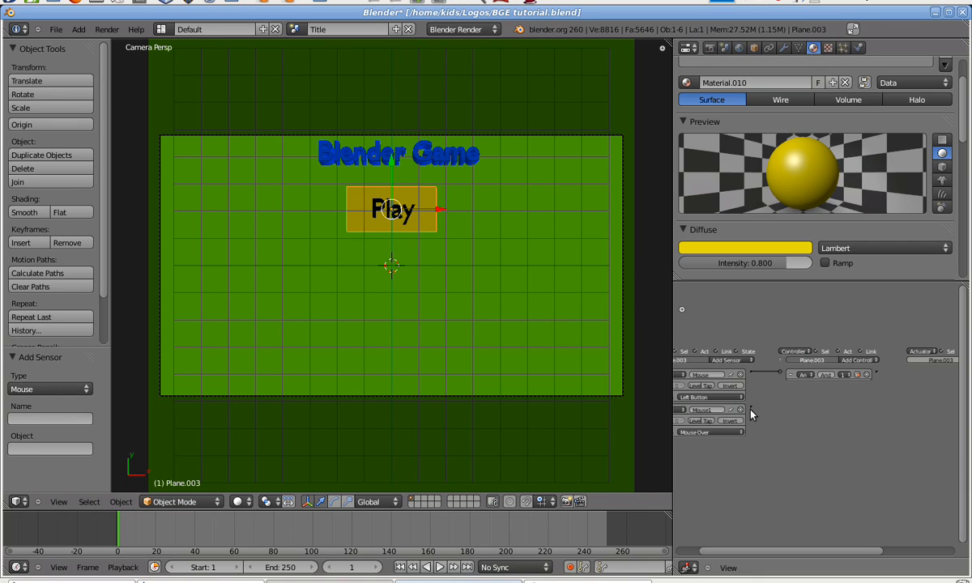
left_click_drag(777, 377, 780, 374)
Add a Scene actuator set to Set Scene with "Scene" as target to the yellow plane, and link the And controller to it
left_click_drag(786, 551, 854, 551)
left_click(897, 360)
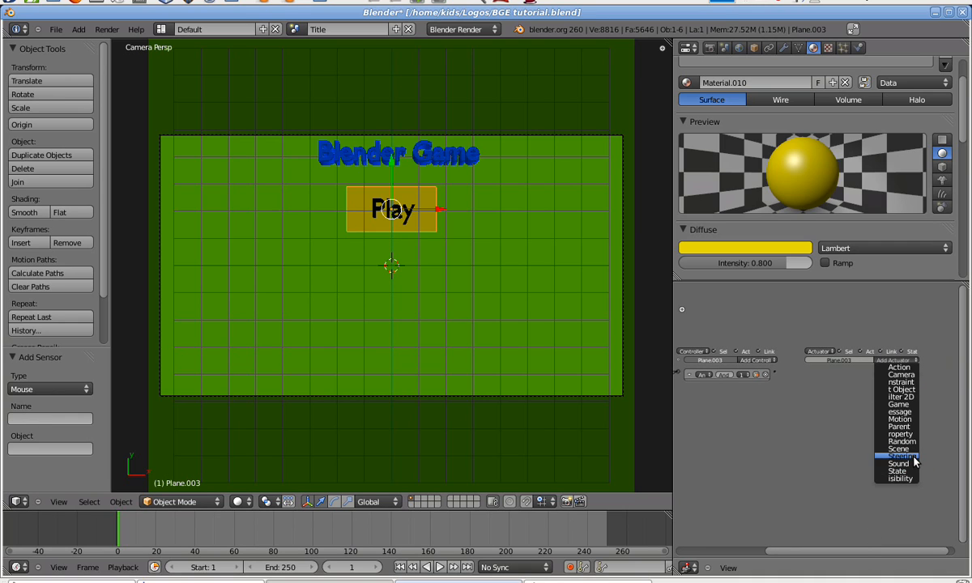
left_click(901, 449)
left_click(885, 379)
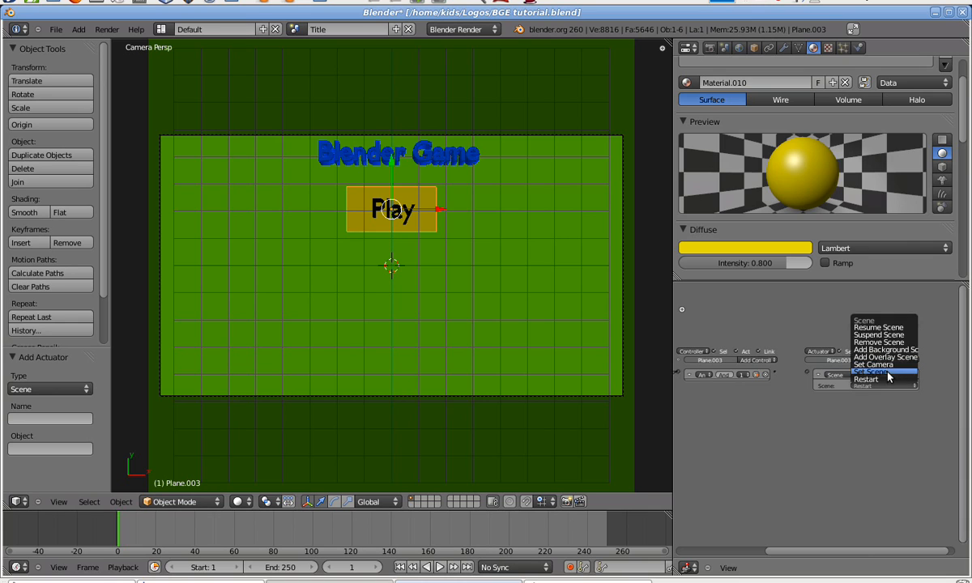
left_click(886, 367)
left_click(883, 374)
left_click(883, 375)
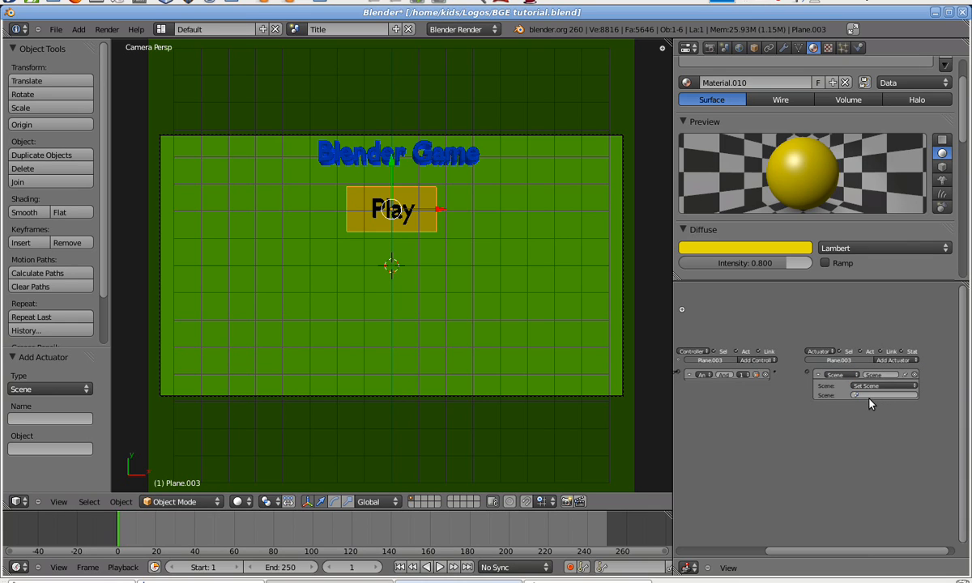
left_click(867, 396)
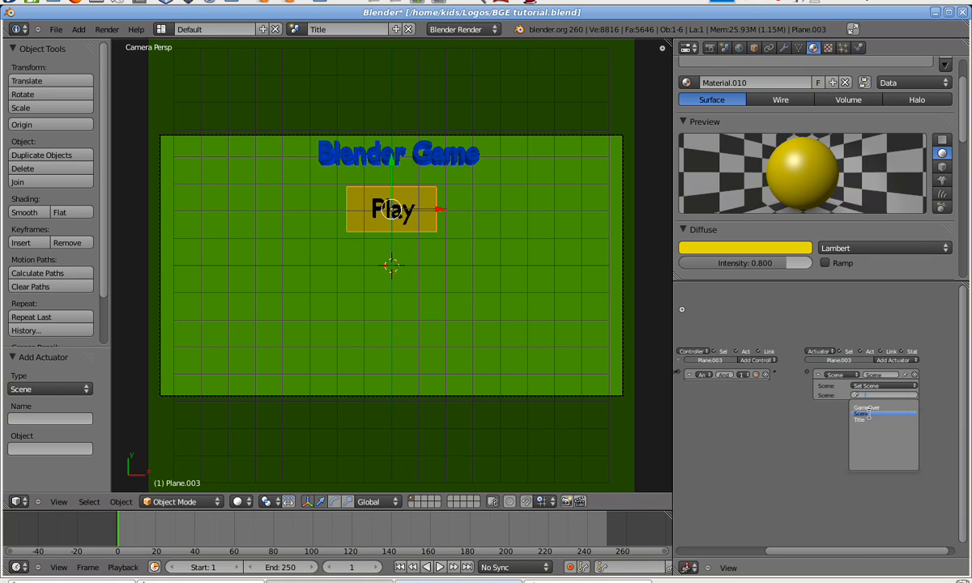
left_click(873, 414)
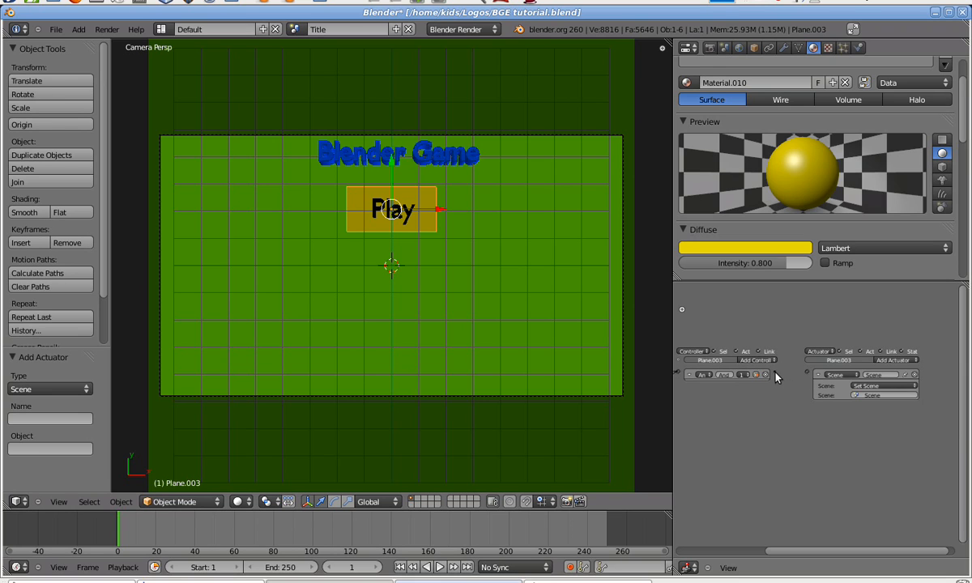
left_click_drag(807, 375, 807, 374)
Run the game and test the Play button on the title screen
key("p")
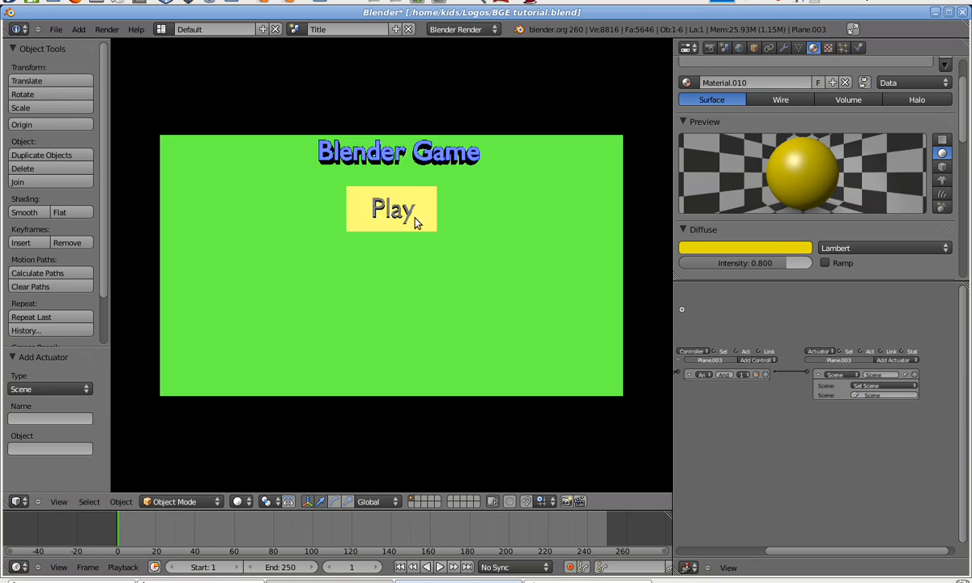
left_click(417, 212)
key("Escape")
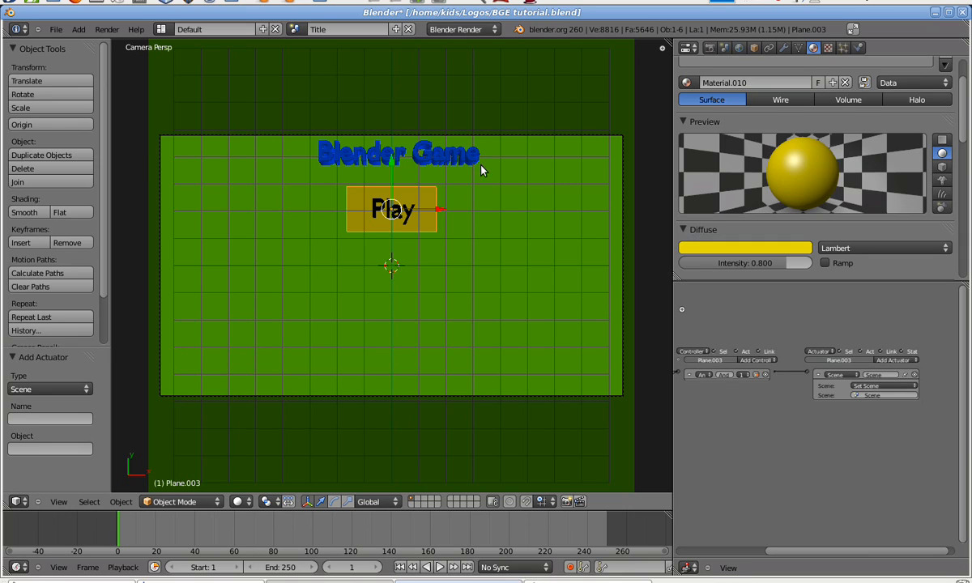
key("p")
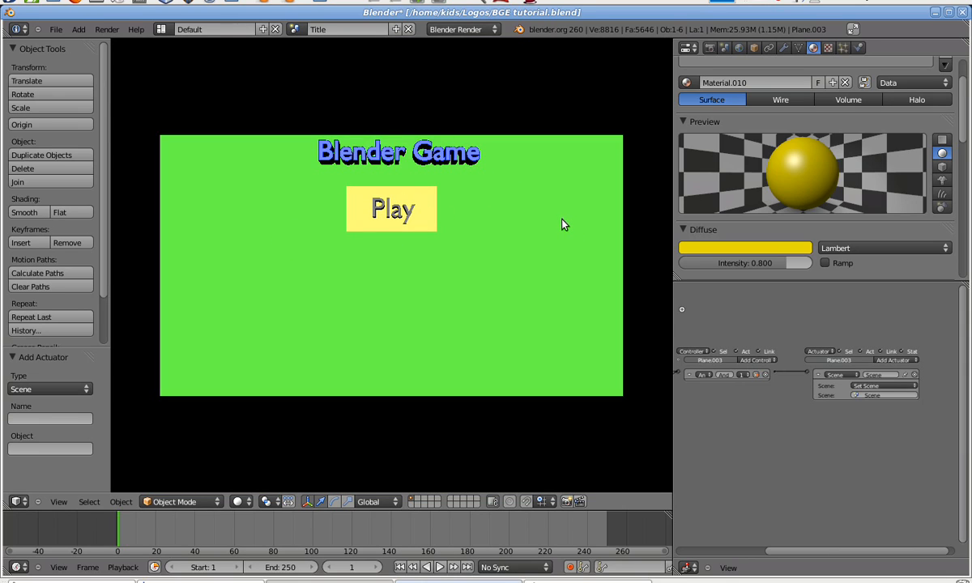
key("Escape")
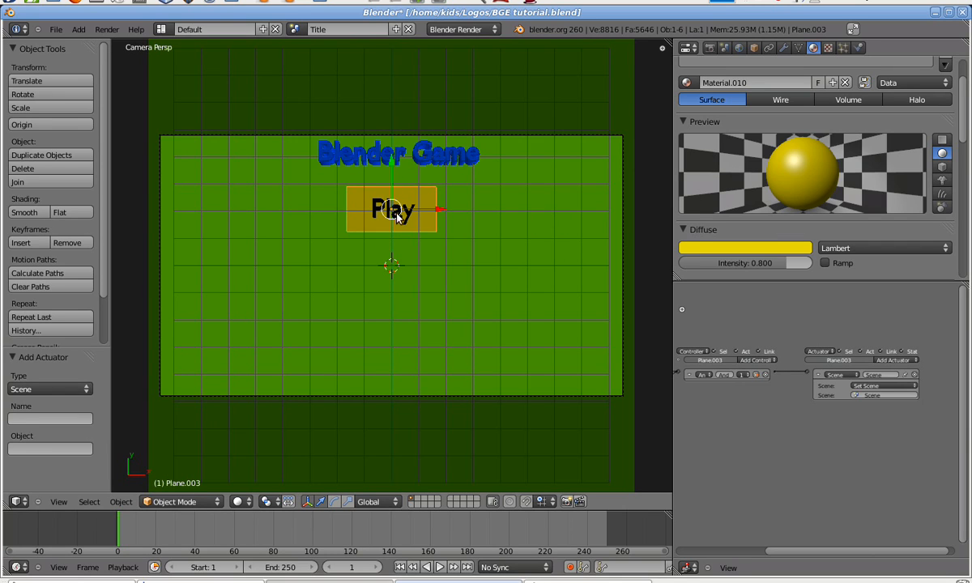
Insert a LocRotScale keyframe for the "Blender Game" title text at frame 1
right_click(428, 158)
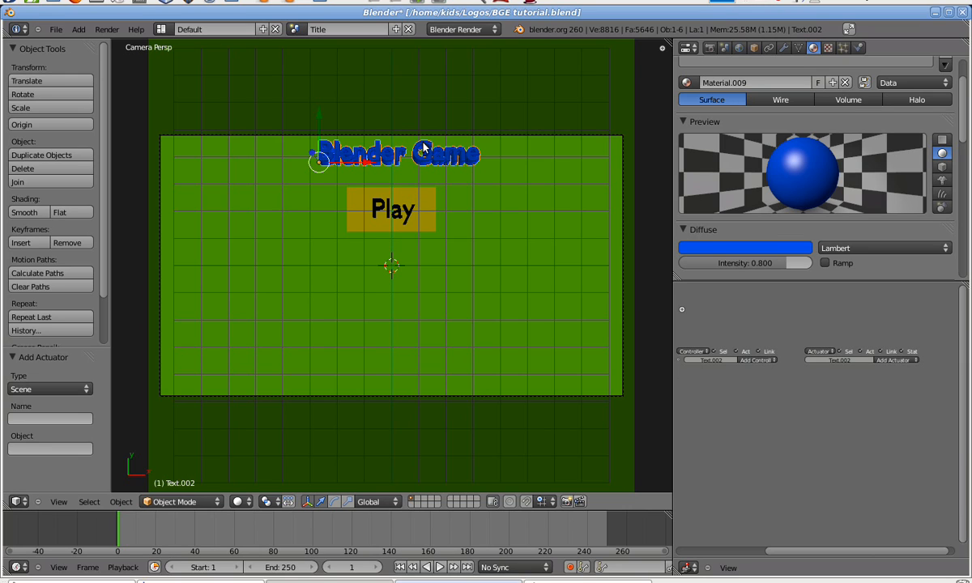
key("i")
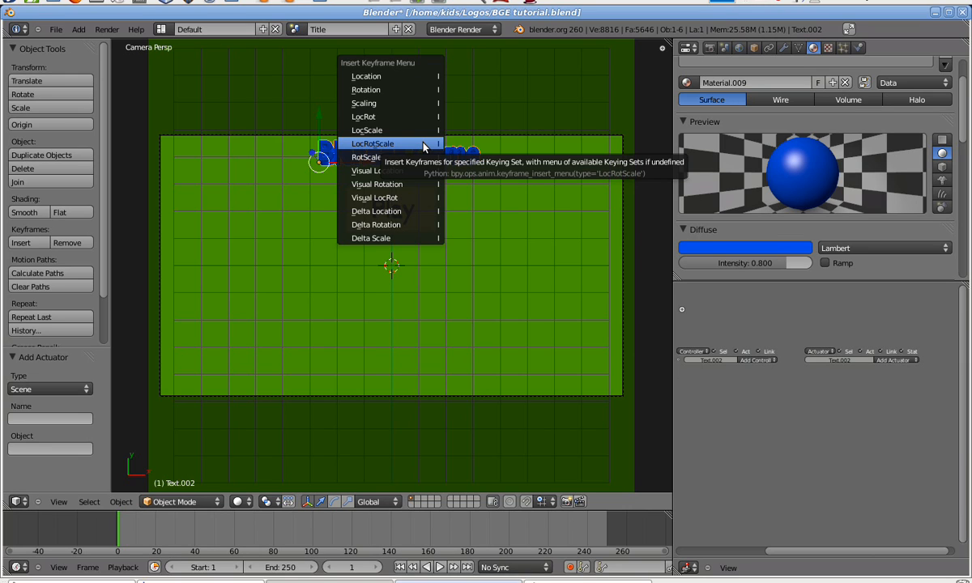
left_click(424, 146)
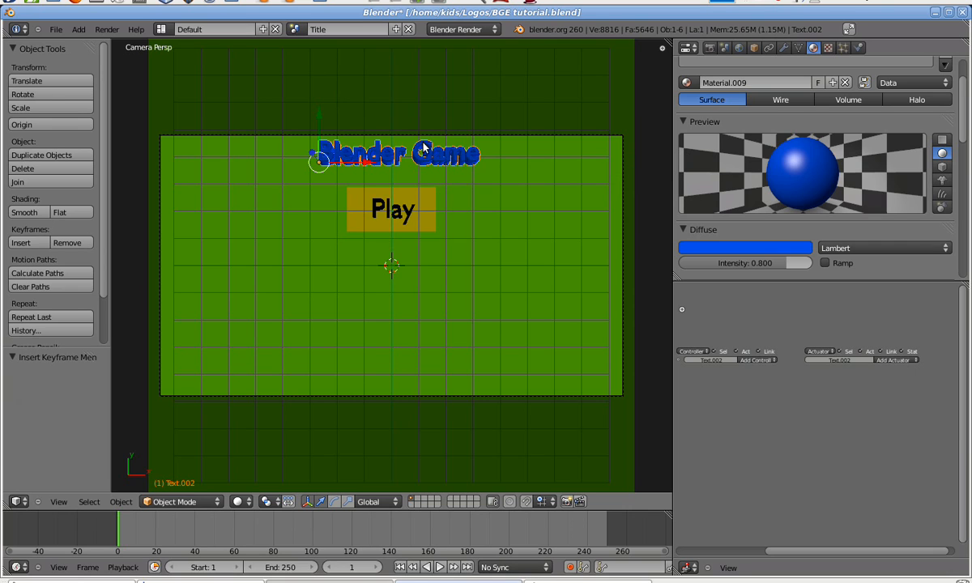
At frame 10, move the title text about -1.99 in X and -0.60 in Y and insert a LocRotScale keyframe
key("g")
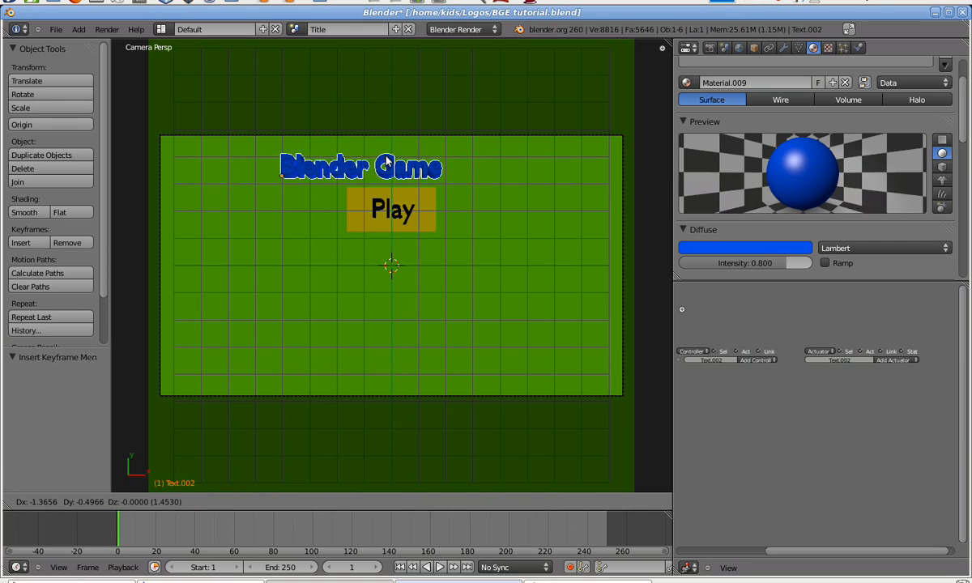
left_click(381, 162)
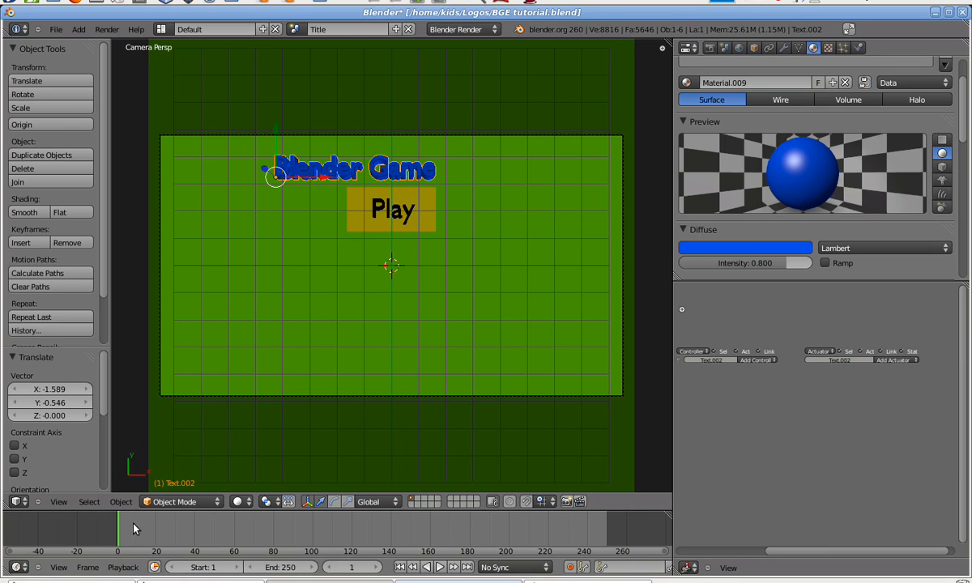
left_click_drag(128, 526, 136, 530)
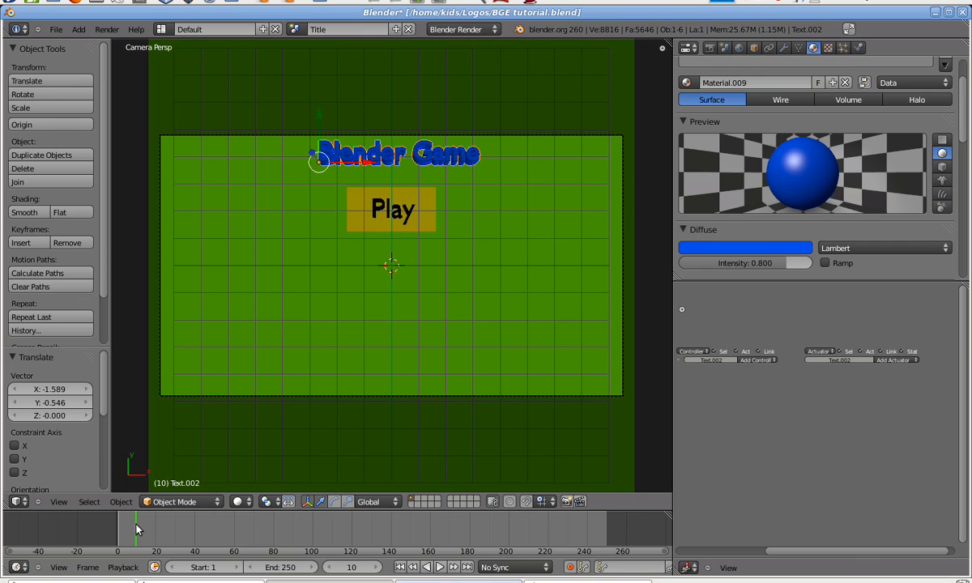
key("g")
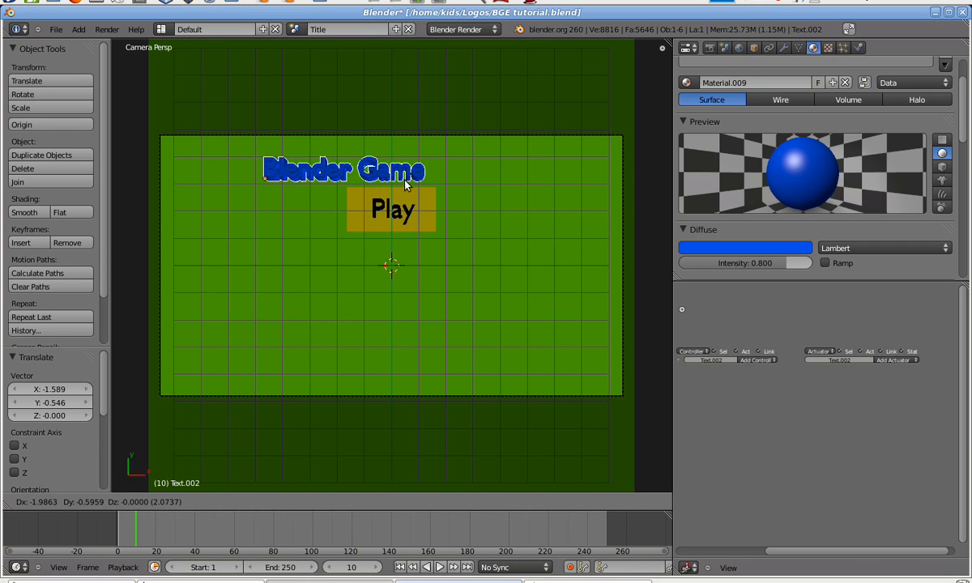
left_click(403, 185)
key("i")
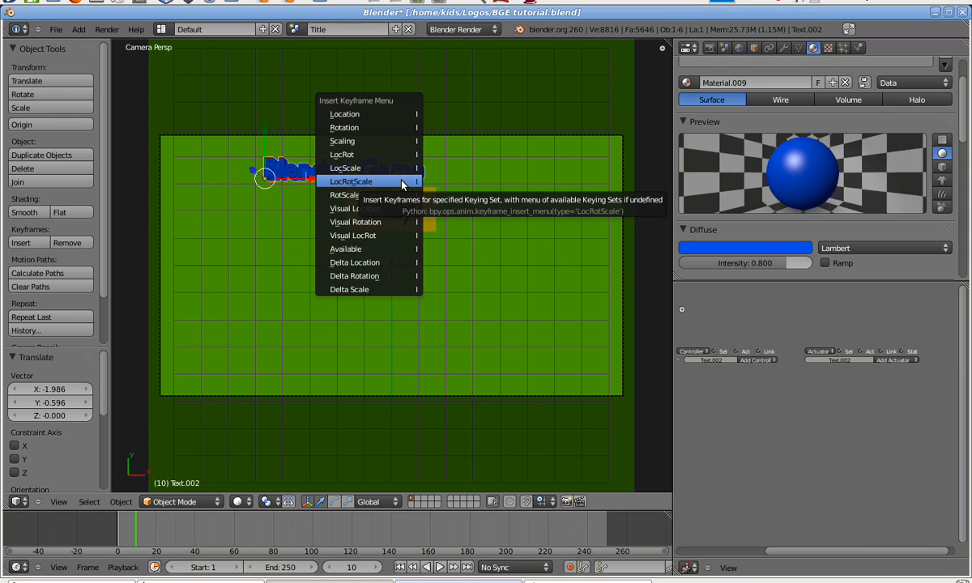
left_click(402, 184)
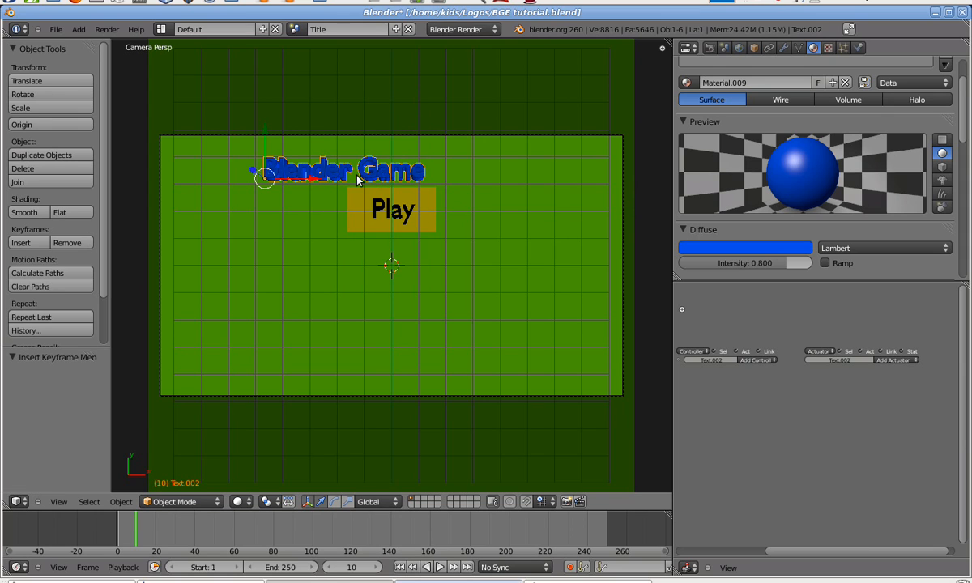
At frame 20, move the title text toward the right side of the camera view and insert a LocRotScale keyframe
key("g")
left_click(396, 261)
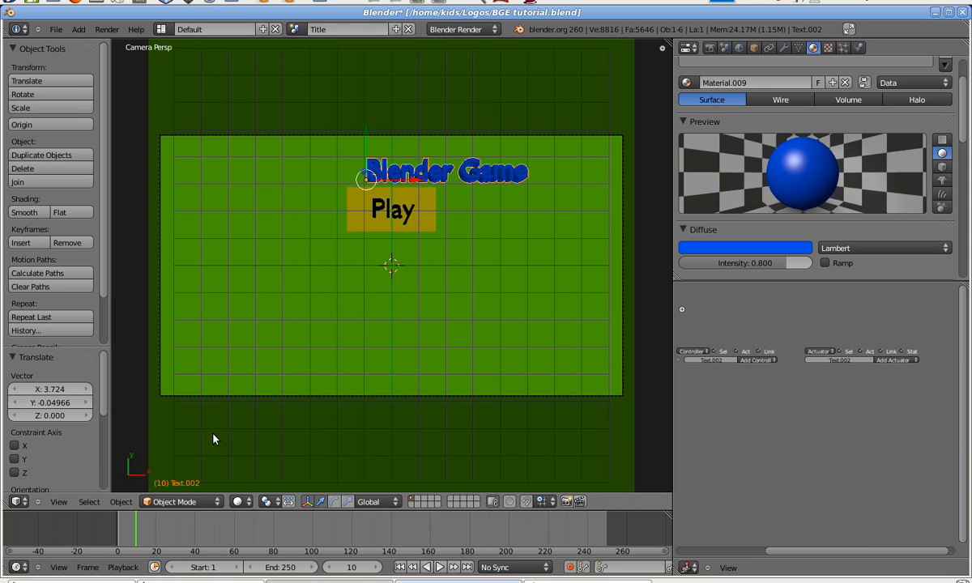
left_click(154, 533)
key("g")
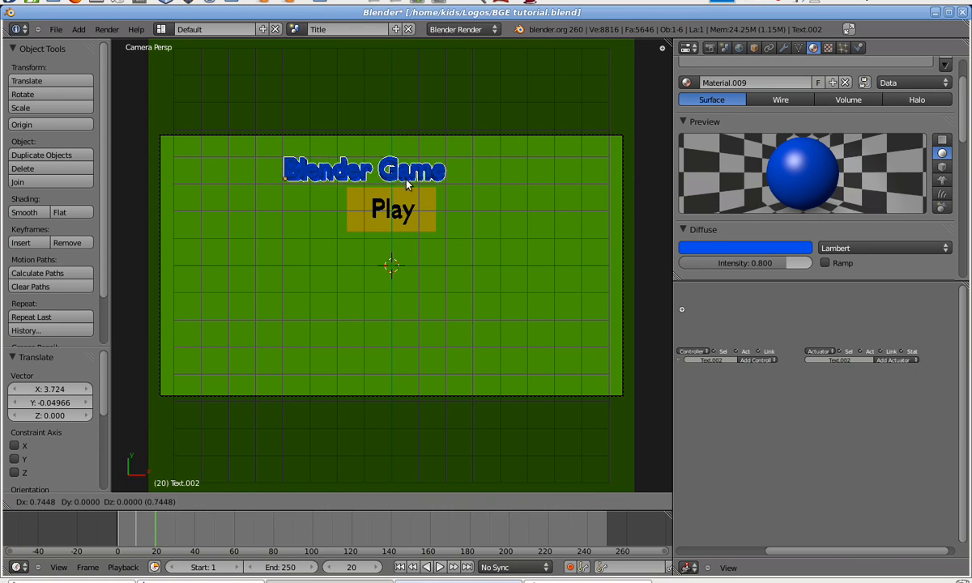
left_click(494, 182)
key("i")
left_click(494, 183)
At frame 27, move the title text about 1.24 in X and 0.84 in Y and insert a keyframe
left_click(169, 531)
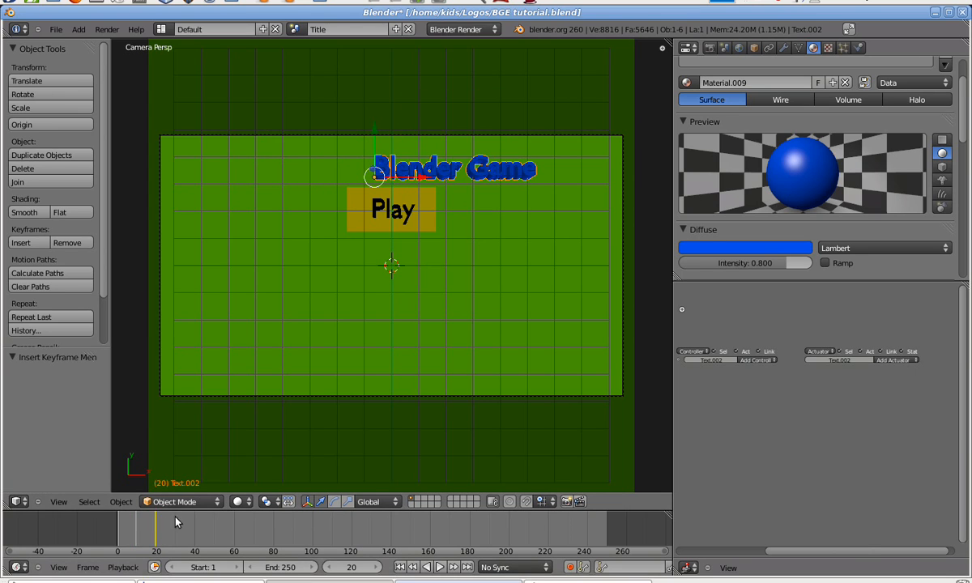
key("g")
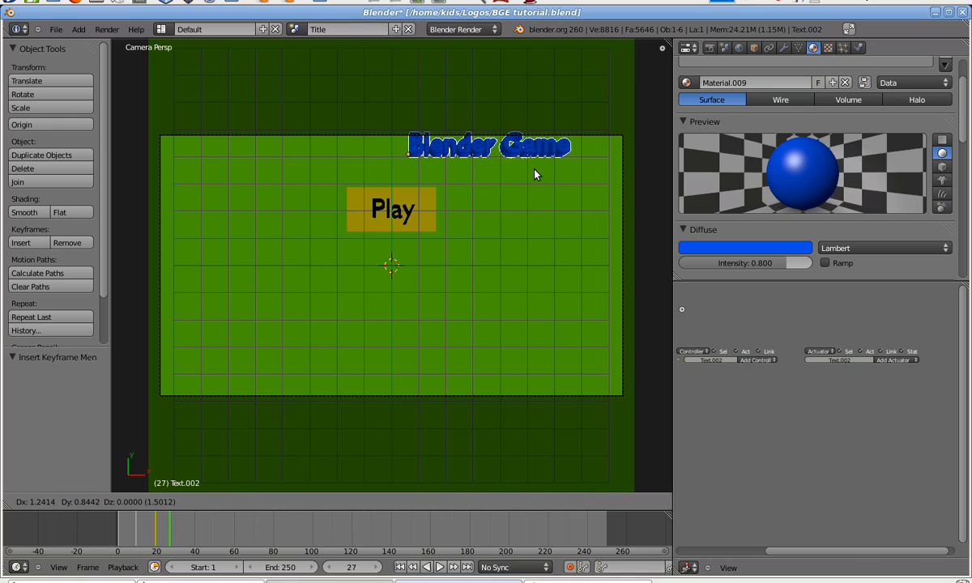
left_click(536, 175)
key("i")
left_click(535, 175)
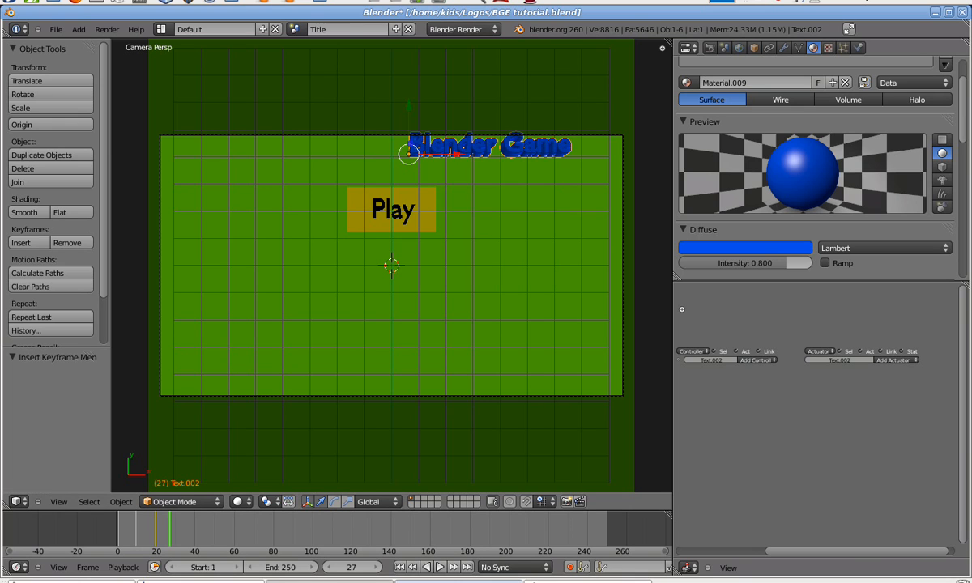
At frame 34, move the title text about -5.93 in X and -0.32 in Y and insert a LocRotScale keyframe
left_click(184, 531)
key("g")
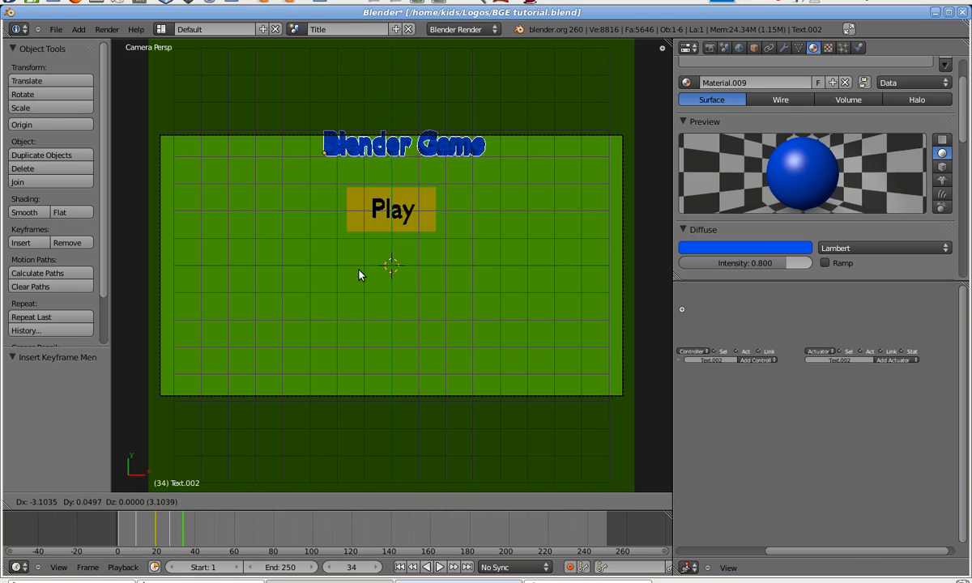
left_click(282, 282)
key("i")
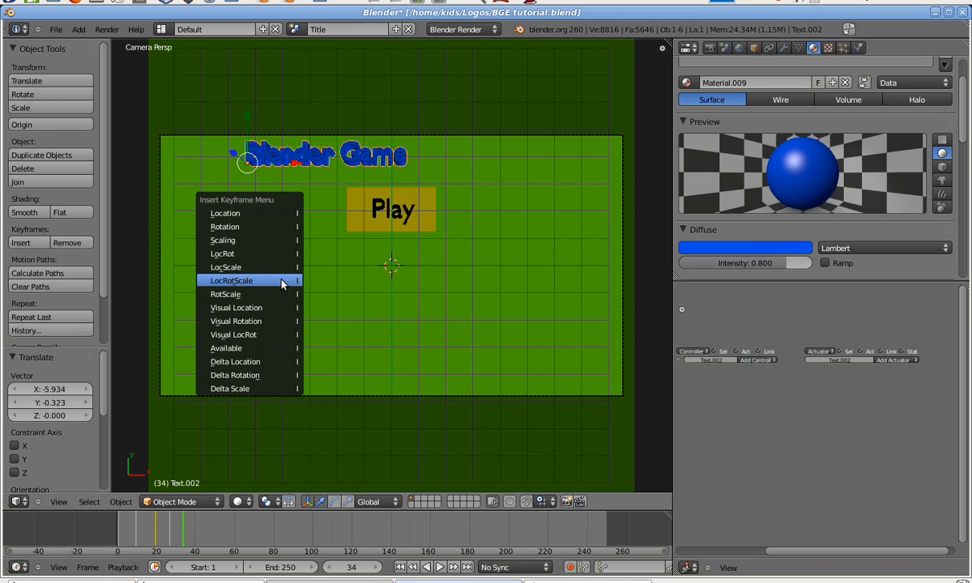
left_click(283, 281)
At frame 40, move the title text about 2.76 in X and 0.10 in Y and insert a LocRotScale keyframe
left_click(194, 531)
key("g")
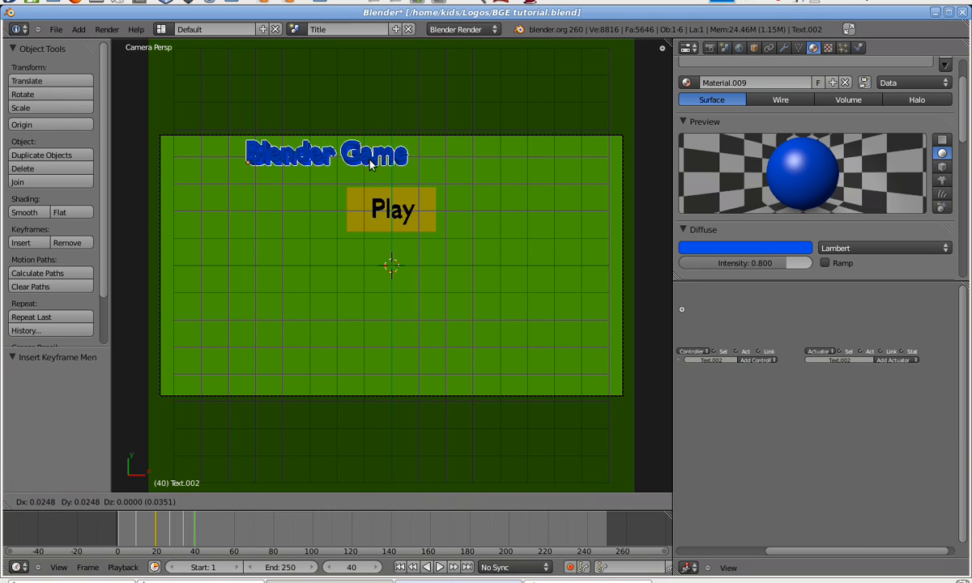
left_click(440, 161)
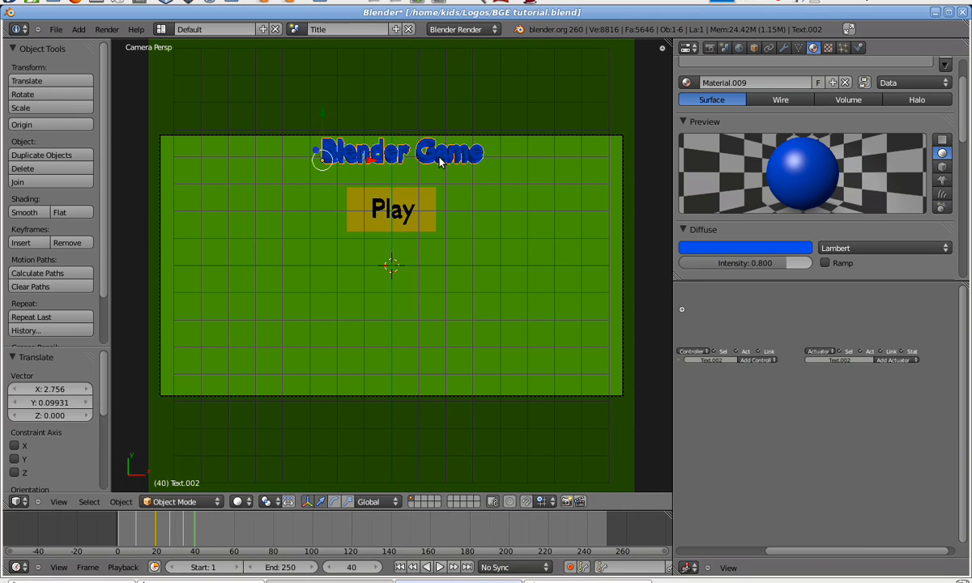
key("i")
left_click(437, 159)
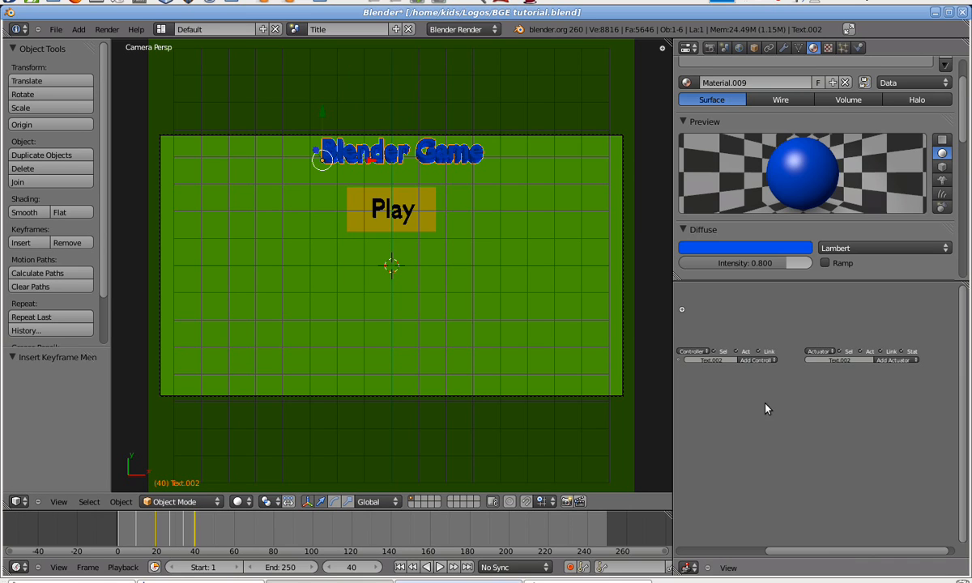
Add an Always sensor and an Action actuator to the title text and link them through a controller
left_click_drag(823, 553, 774, 553)
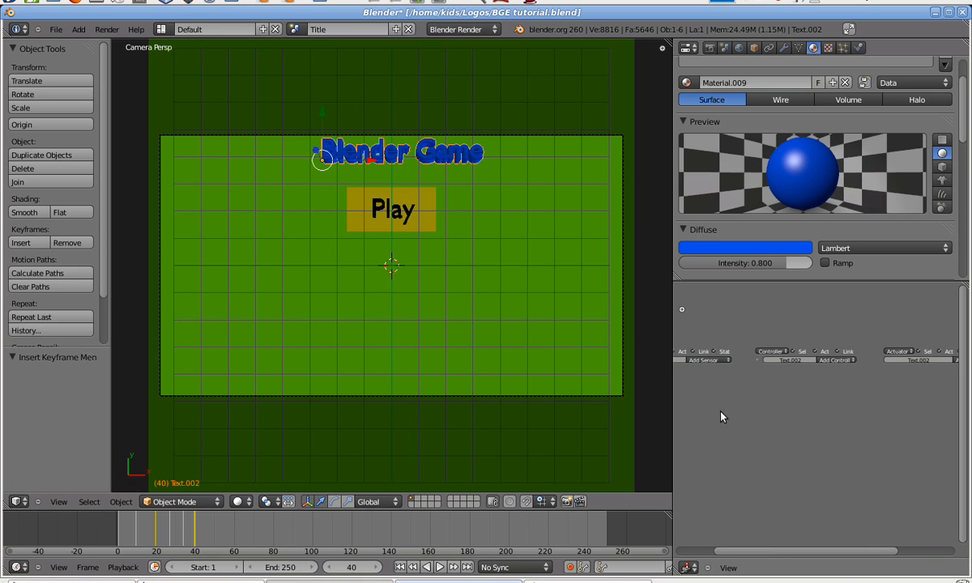
left_click(713, 361)
left_click(706, 373)
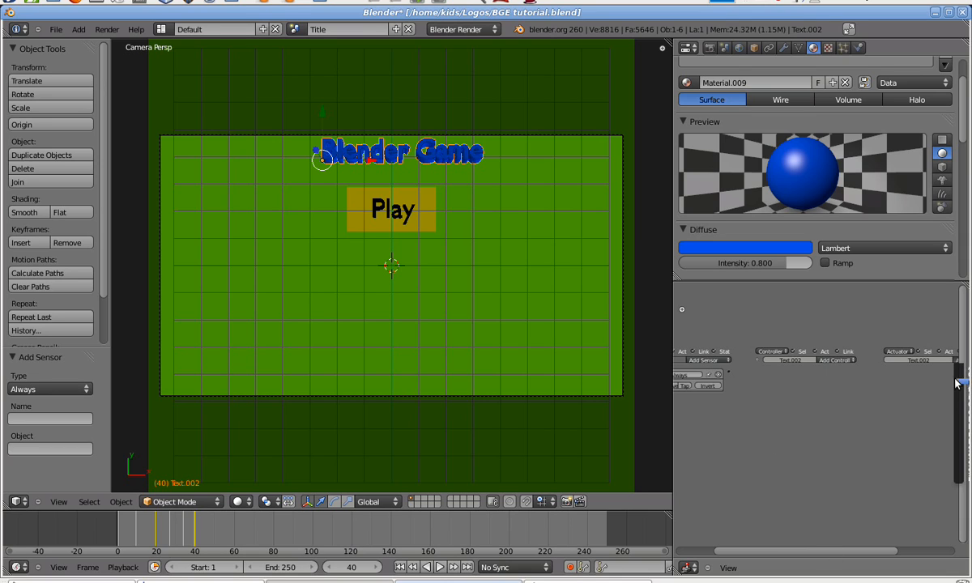
left_click_drag(857, 552, 889, 556)
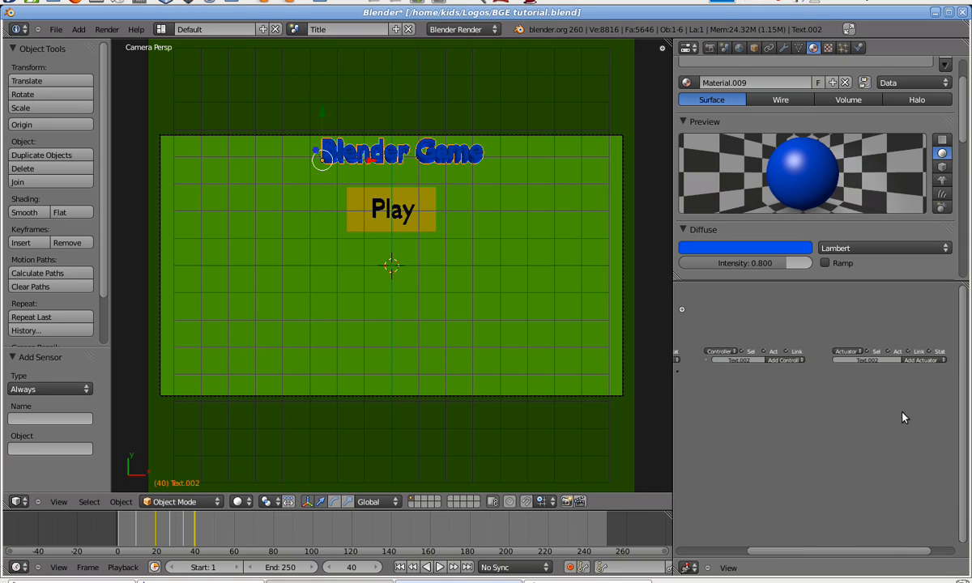
left_click(925, 360)
left_click(916, 368)
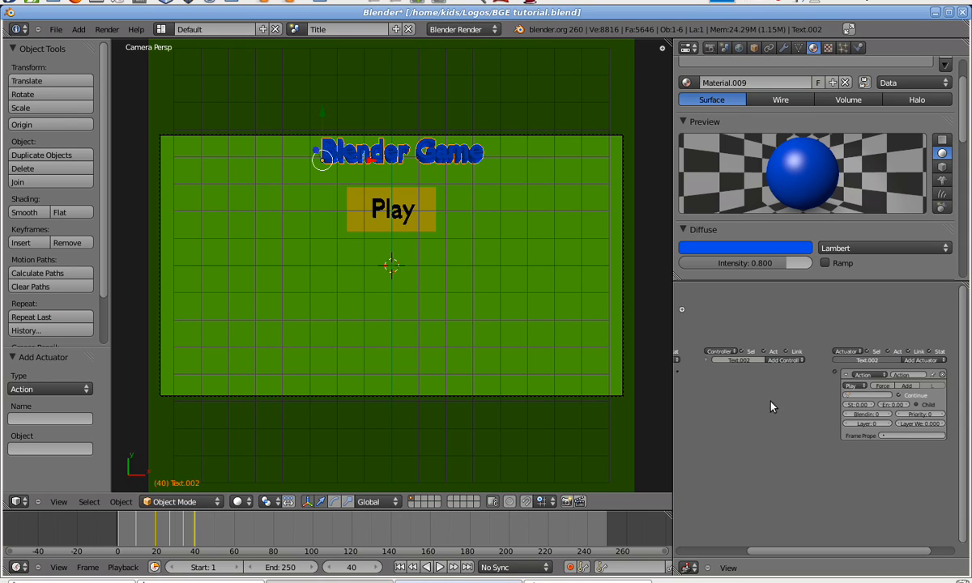
left_click_drag(820, 553, 811, 552)
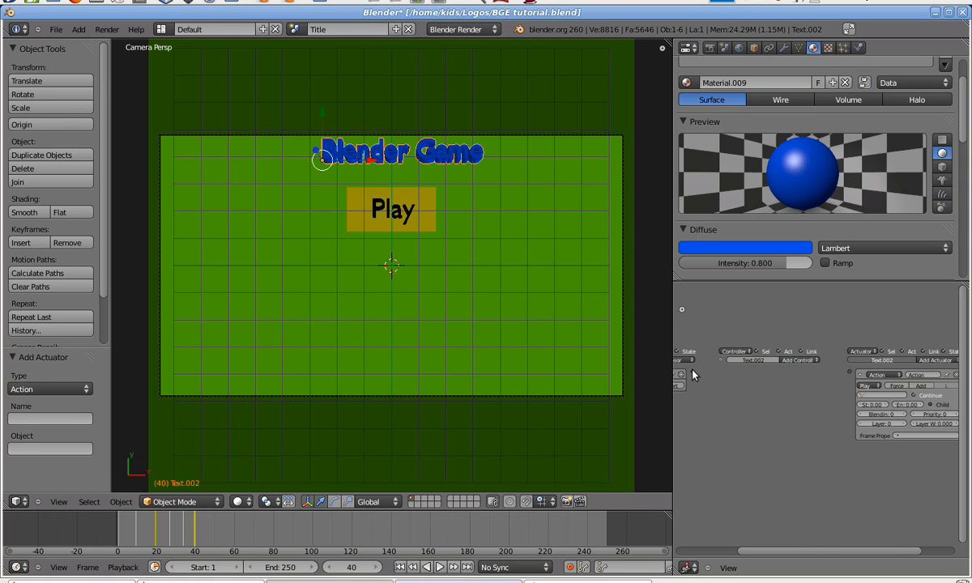
left_click_drag(692, 371, 849, 371)
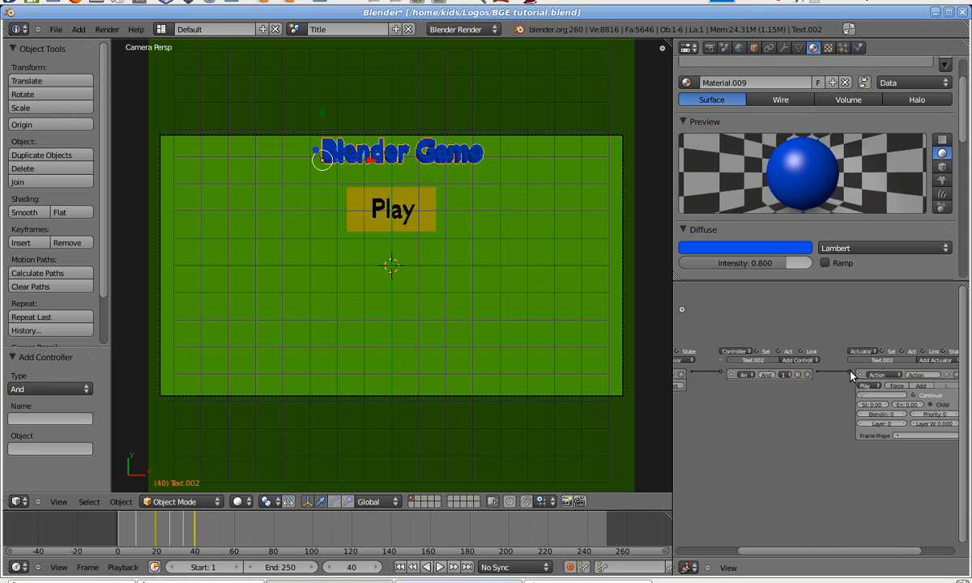
Assign the action Text.002Action.001 to the title text's Action actuator
left_click_drag(876, 552, 904, 552)
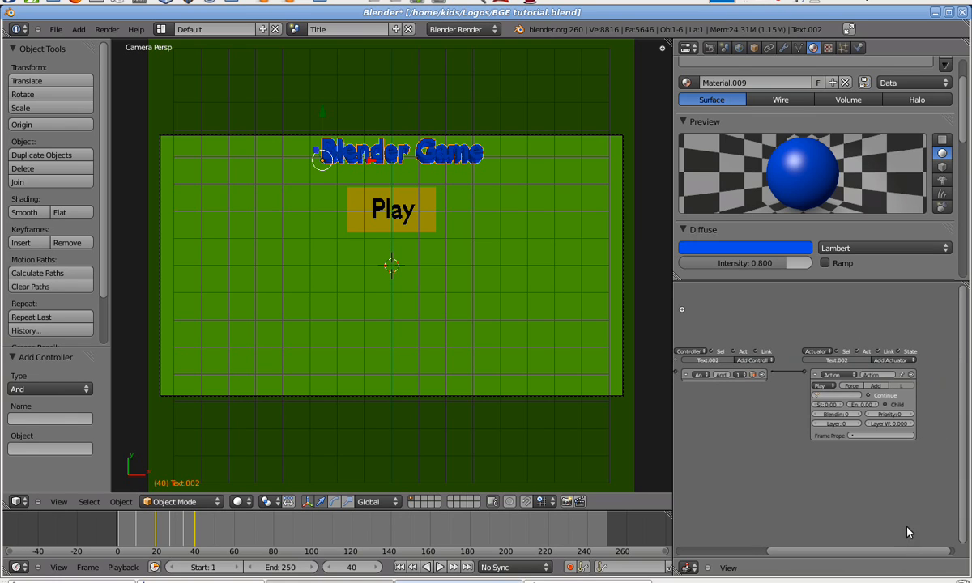
left_click(831, 396)
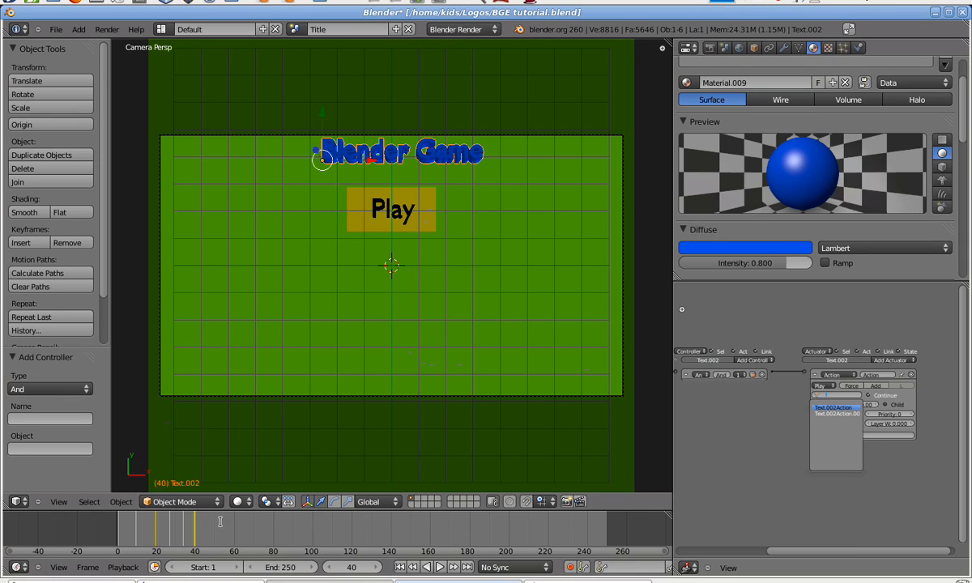
left_click(836, 414)
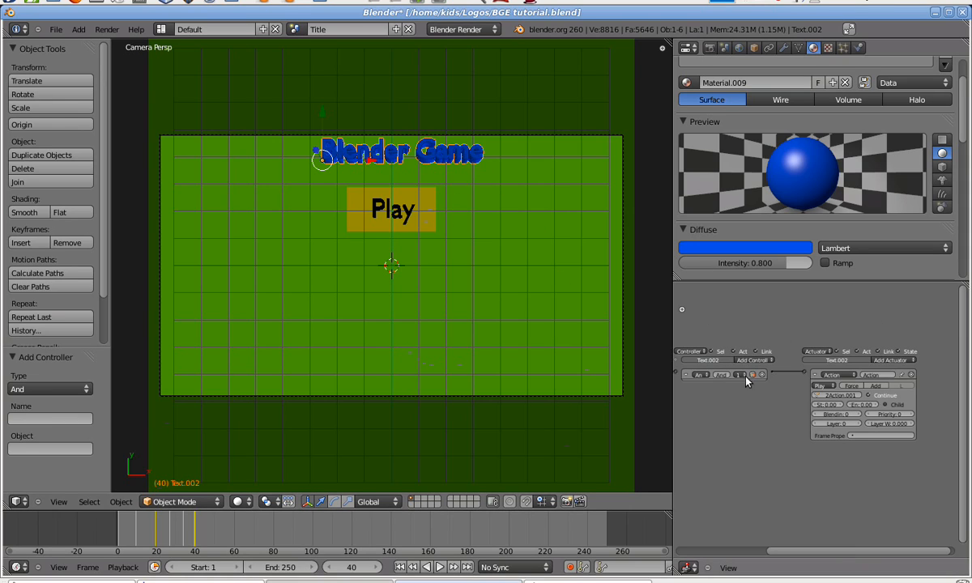
Examine the title text's action name and keyframes in the DopeSheet and return that editor to the Timeline
left_click(16, 568)
left_click(41, 511)
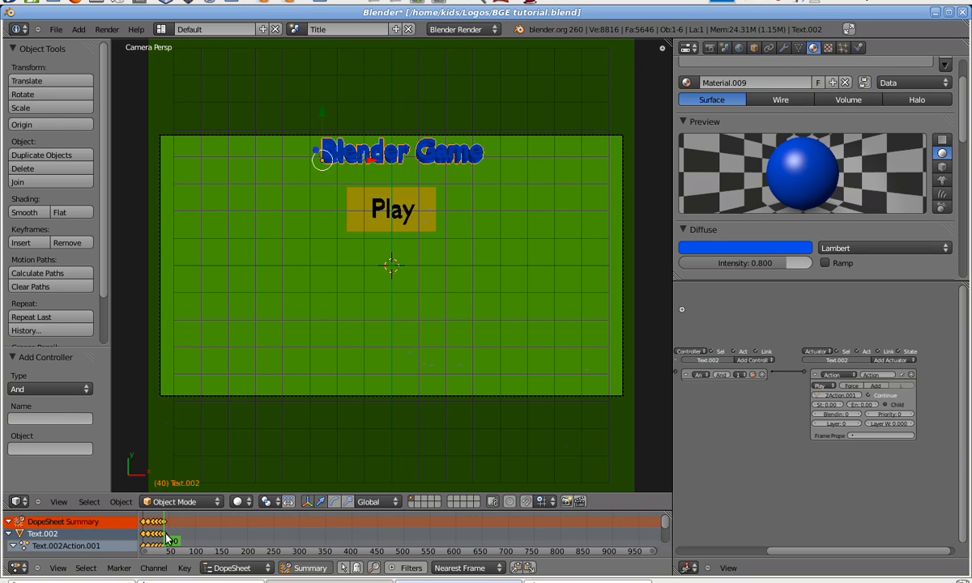
mouse_move(665, 525)
left_mouse_down()
mouse_move(663, 533)
mouse_move(653, 522)
left_mouse_up()
left_click(18, 568)
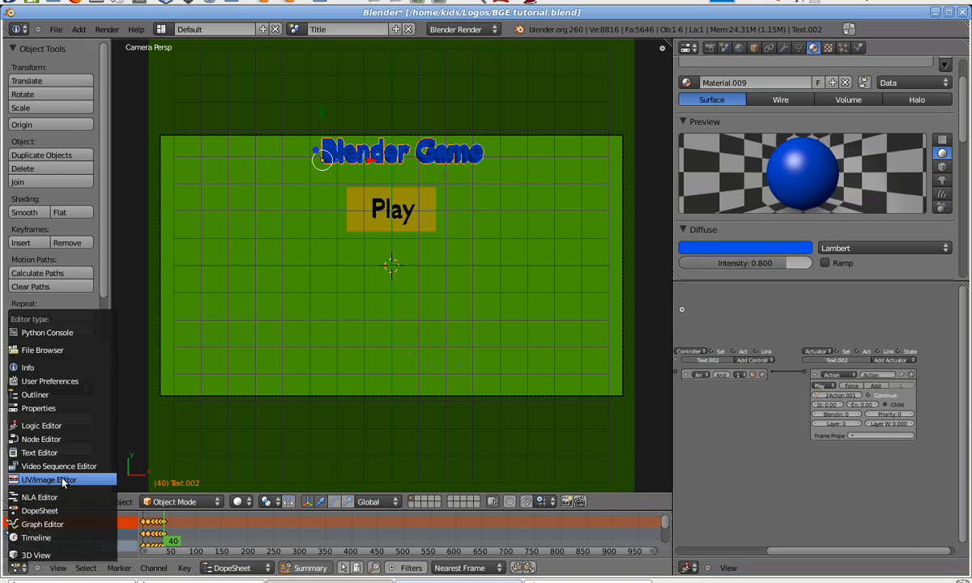
left_click(36, 538)
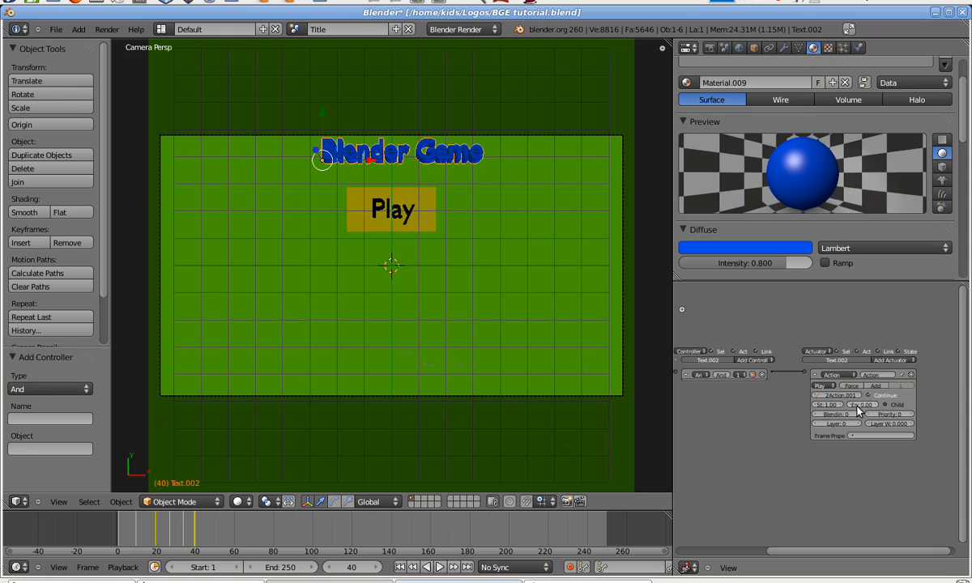
Set the Action actuator's end frame to 40 and test-run the game to check the title animation
left_click(870, 405)
key("BackSpace")
type("40")
key("Return")
left_click(837, 375)
key("p")
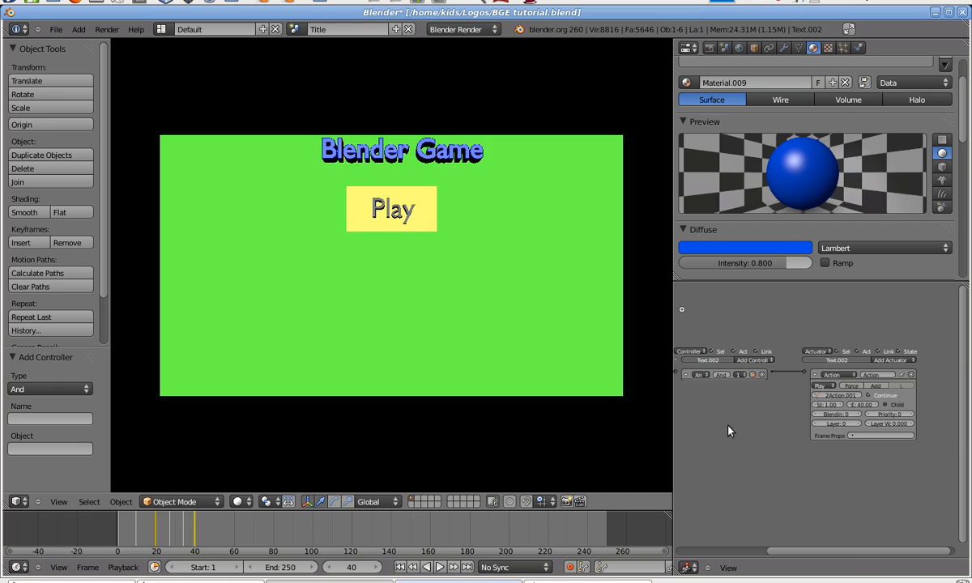
key("Escape")
Add a Mouse sensor with the Mouse Over event to the title text and link it to the Action actuator
left_click_drag(862, 550, 800, 543)
left_click(732, 361)
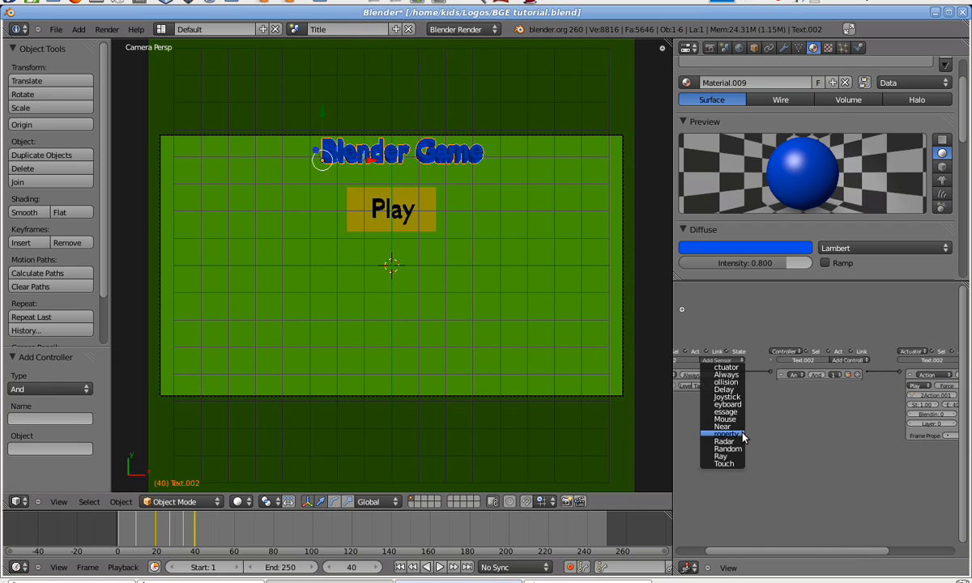
left_click(715, 422)
left_click(715, 422)
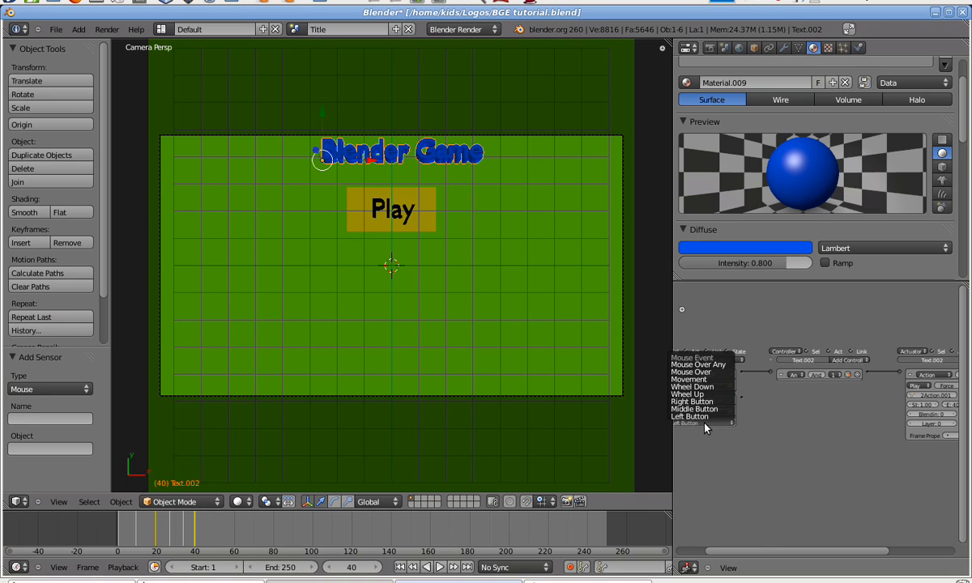
left_click(705, 370)
left_click_drag(742, 401, 899, 377)
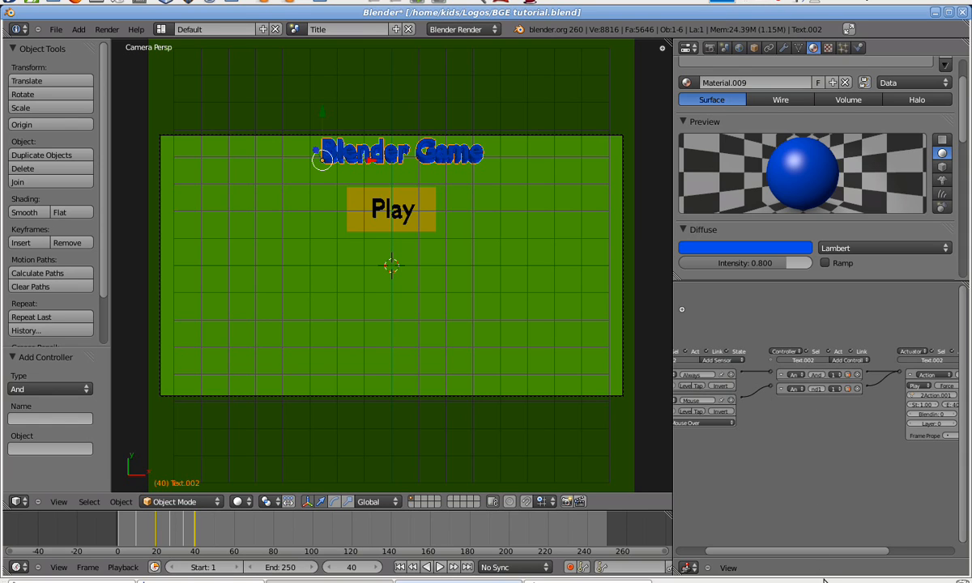
Test-run the game to check how the title text reacts to the mouse-over trigger
left_click_drag(848, 553, 874, 553)
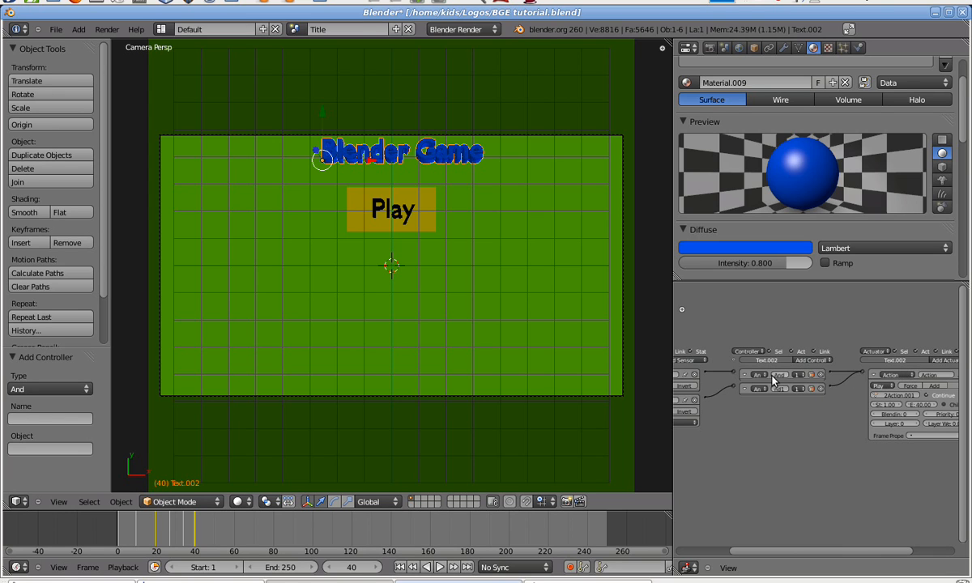
key("p")
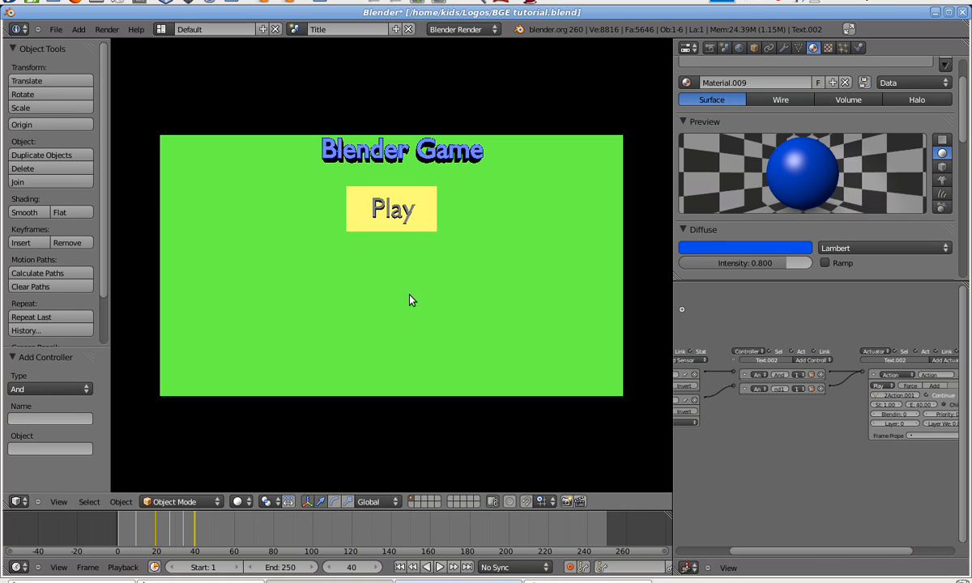
key("Escape")
Select the black Play text and insert a LocRotScale keyframe for it at frame 1
right_click(409, 209)
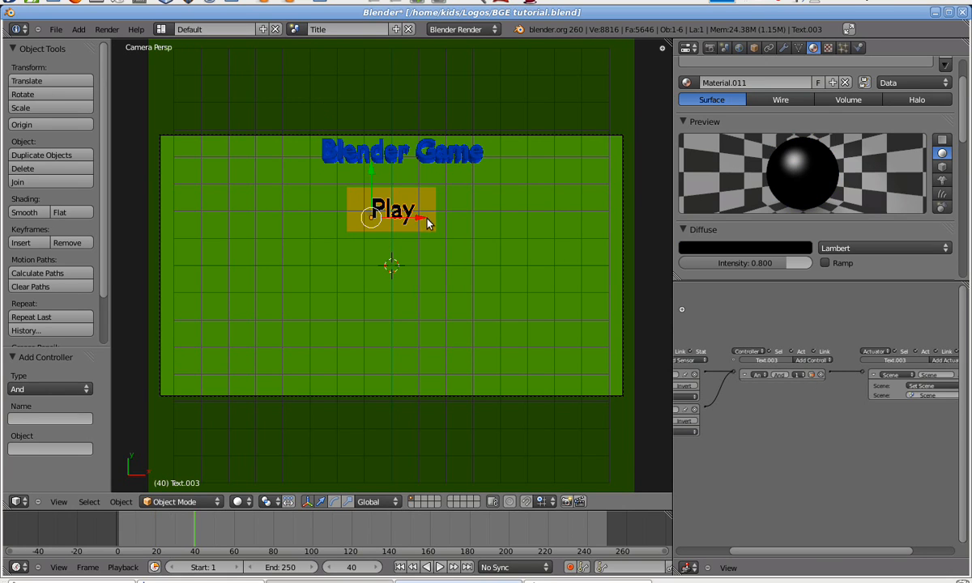
left_click_drag(809, 553, 733, 547)
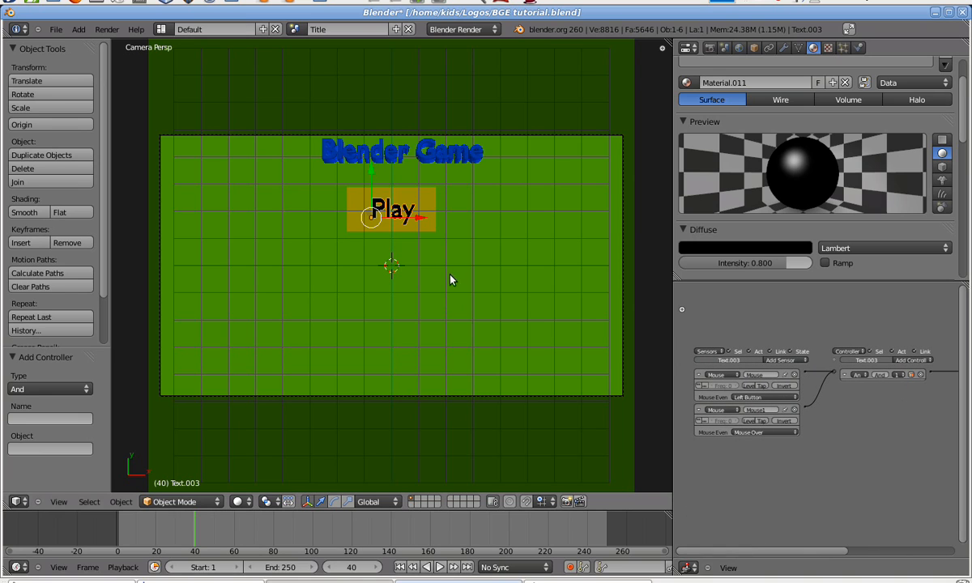
left_click(136, 526)
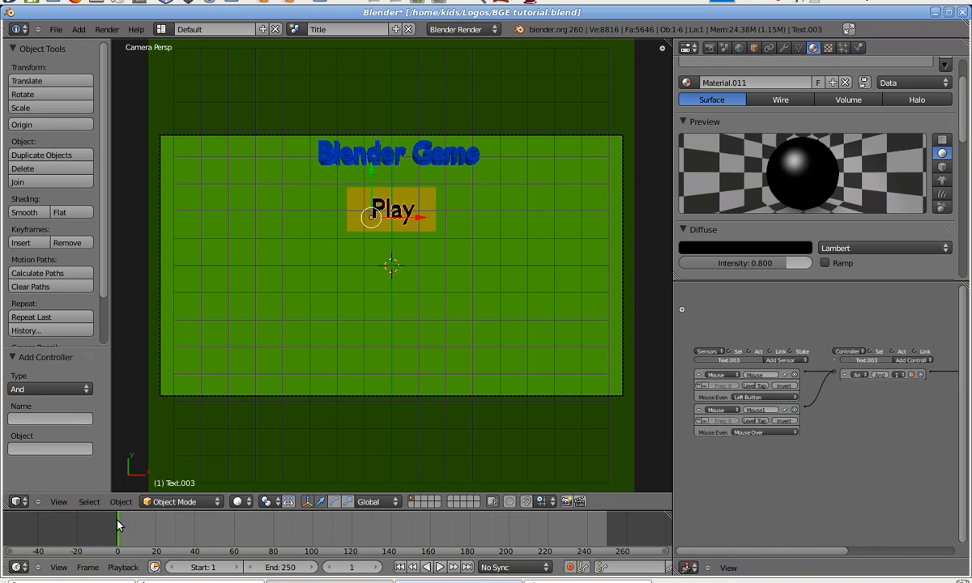
left_click(119, 525)
key("i")
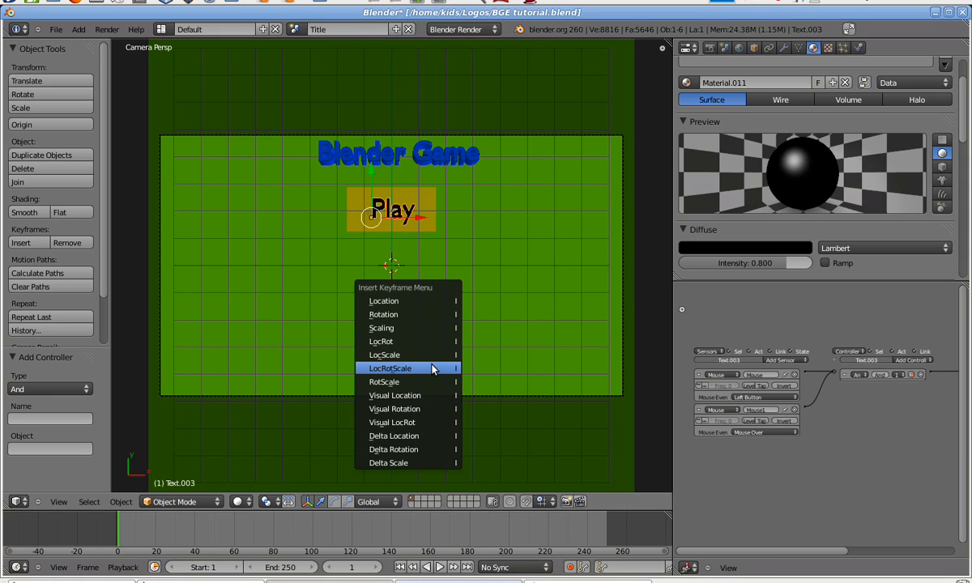
left_click(440, 369)
At frame 10, scale the Play text up by about 1.38 and insert a LocRotScale keyframe
left_click(144, 528)
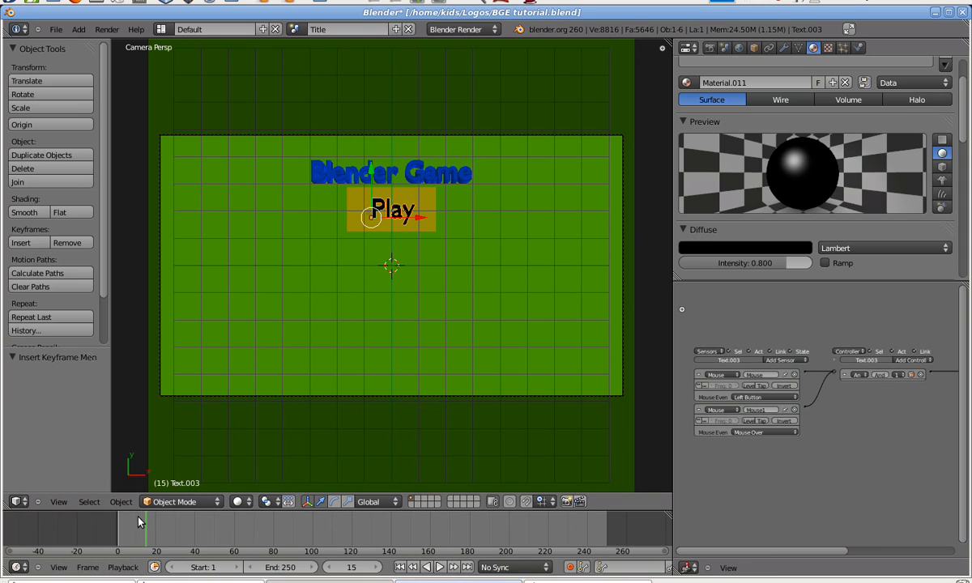
left_click(136, 527)
key("s")
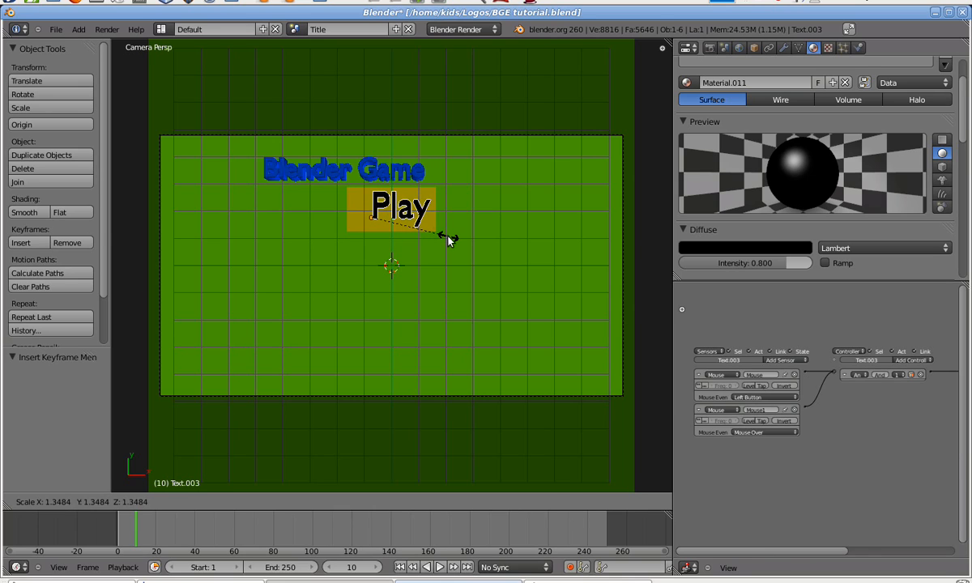
right_click(446, 239)
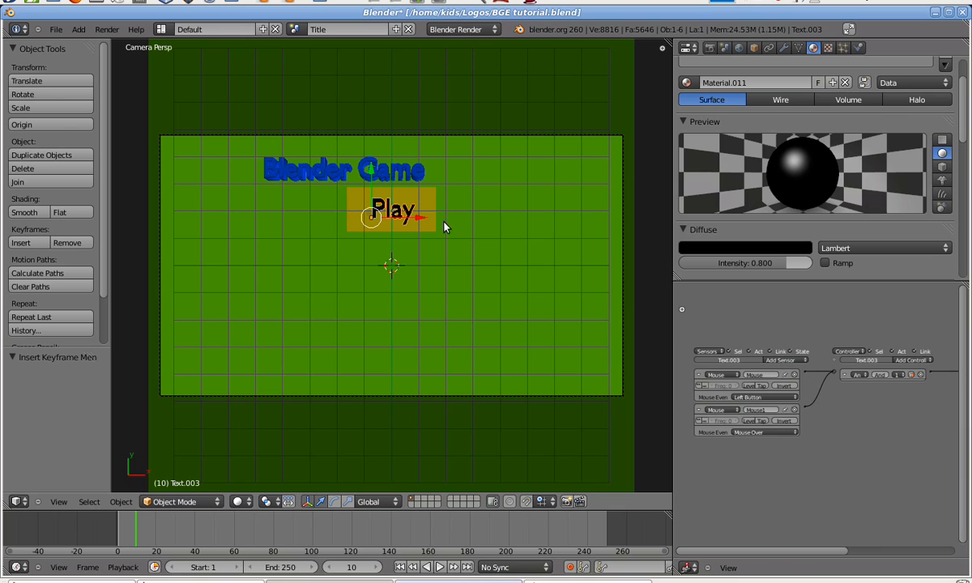
key("s")
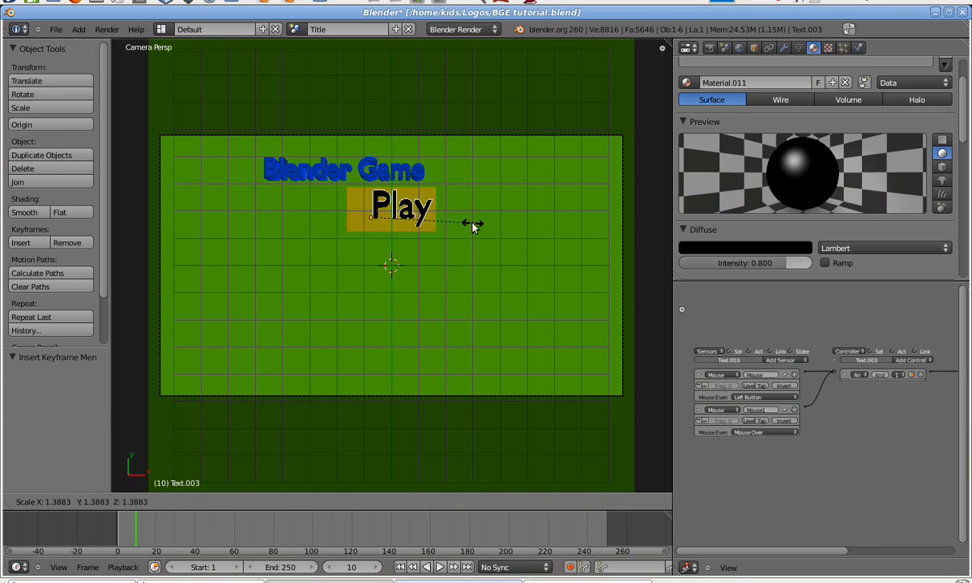
left_click(473, 227)
key("i")
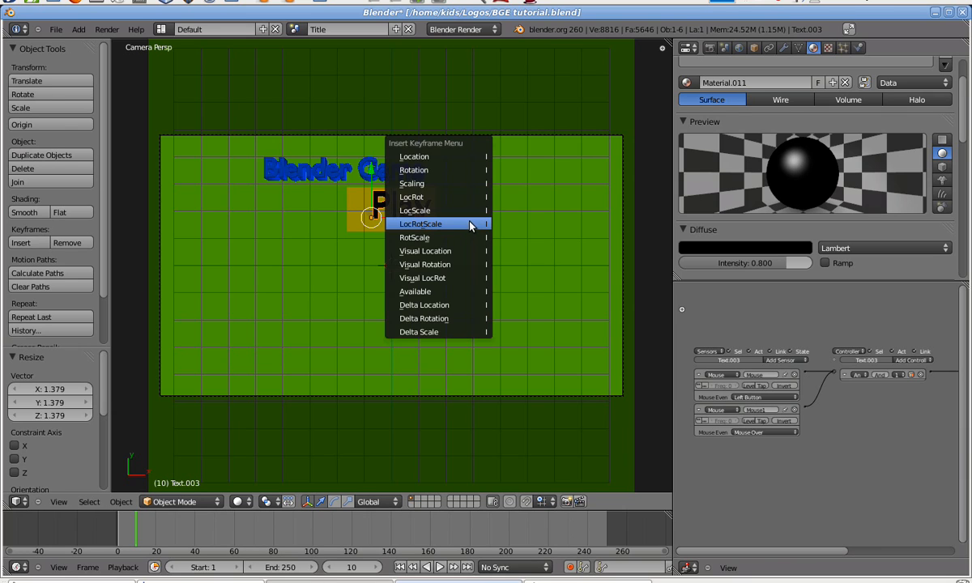
left_click(470, 225)
At frame 13, scale the Play text down slightly and insert a LocRotScale keyframe
key("Right")
key("Right")
key("Right")
key("s")
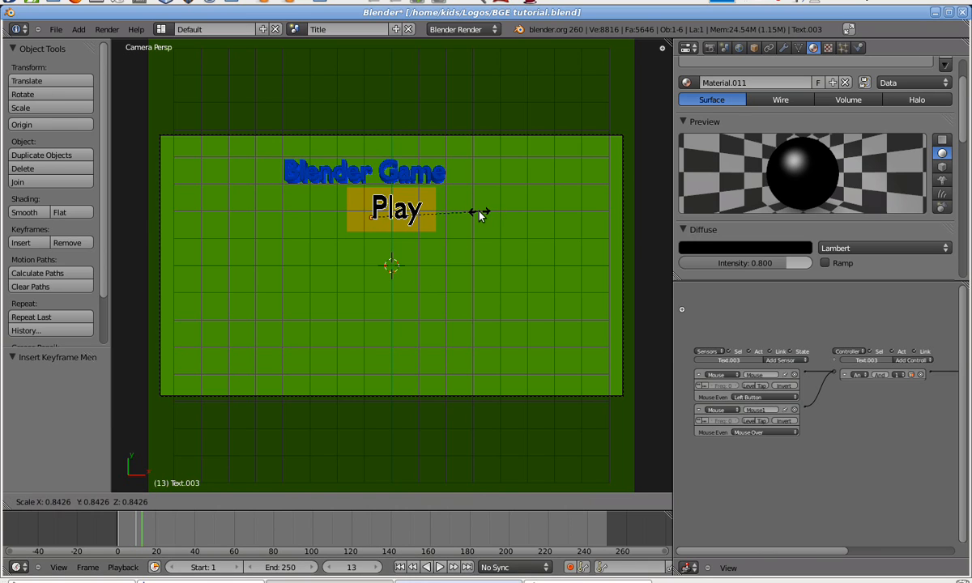
left_click(485, 212)
key("i")
left_click(486, 213)
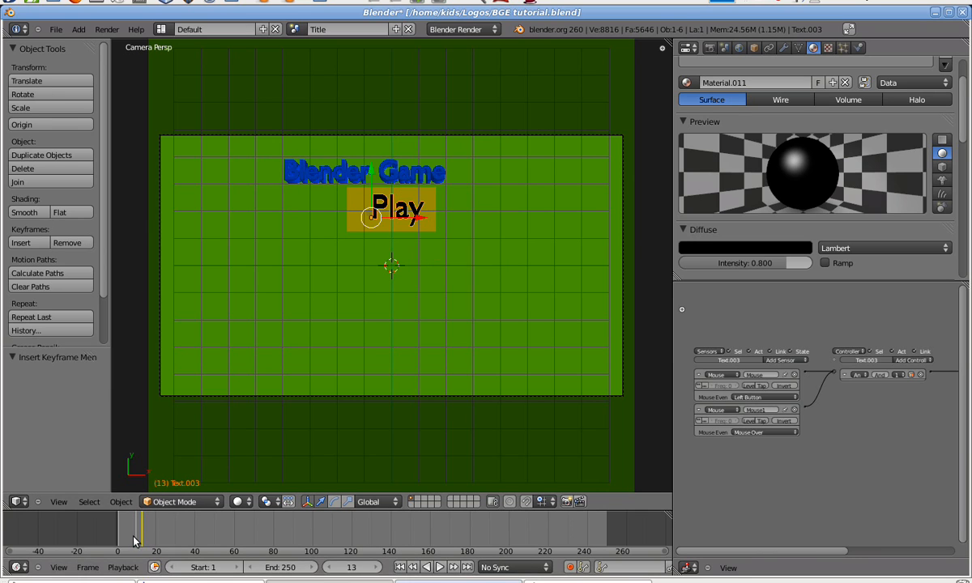
At frame 18, scale the Play text up by about 1.23 and insert a LocRotScale keyframe
left_click(153, 530)
key("s")
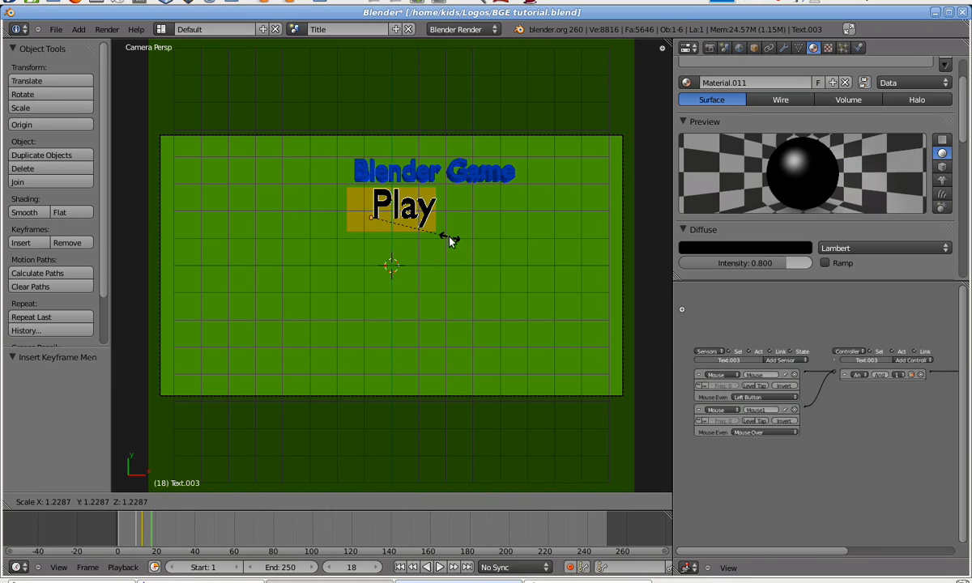
left_click(451, 240)
key("i")
left_click(437, 182)
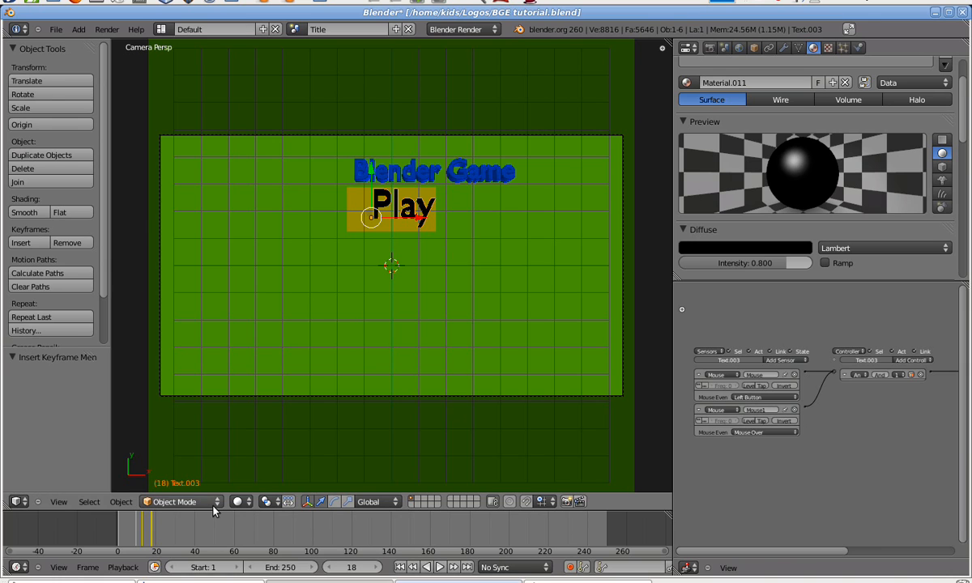
At frame 23, scale the Play text down by about 0.72 and insert a LocRotScale keyframe
left_click(167, 535)
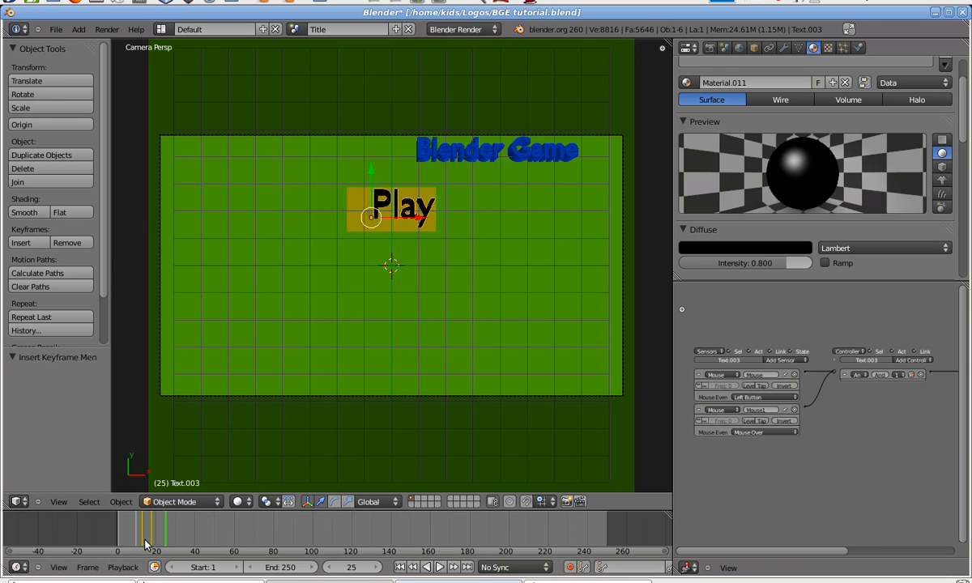
left_click(162, 535)
key("s")
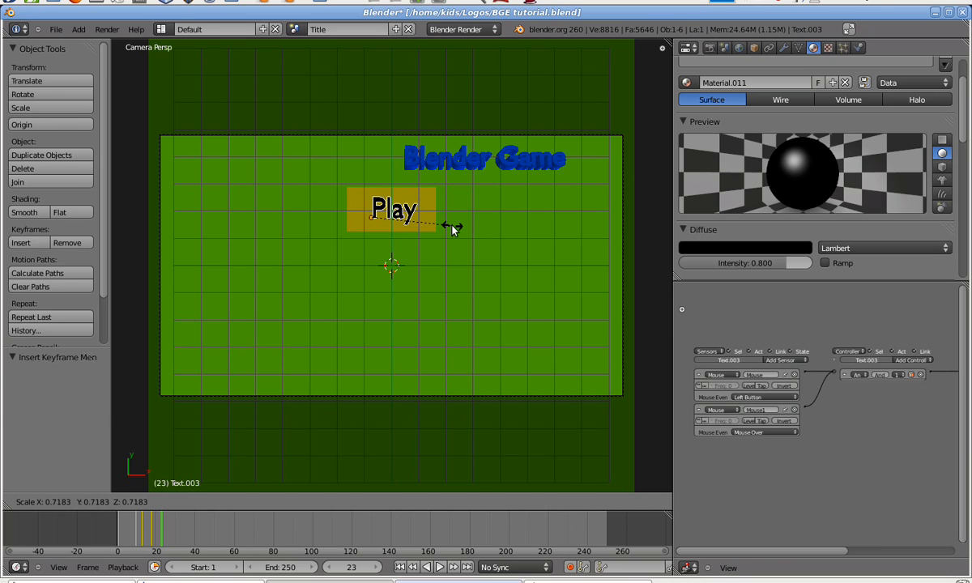
left_click(452, 229)
key("i")
left_click(405, 223)
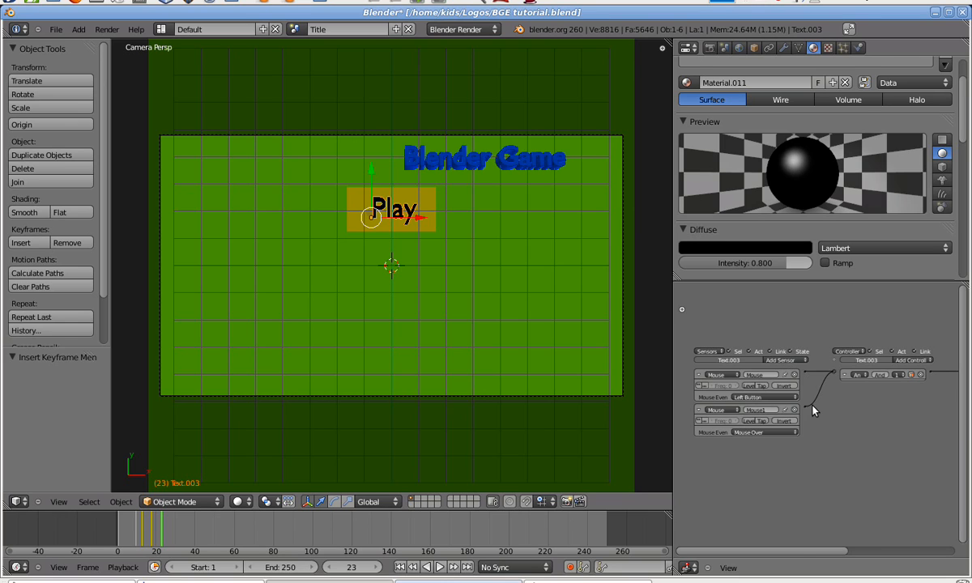
Add an Action actuator to the Play text's logic and assign Text.003Action to it
left_click_drag(802, 551, 860, 552)
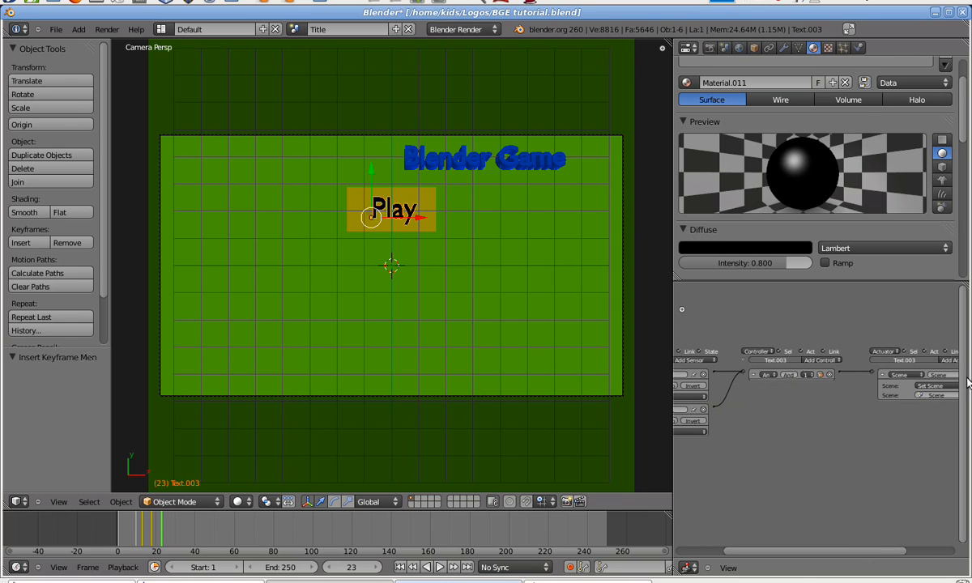
left_click(944, 361)
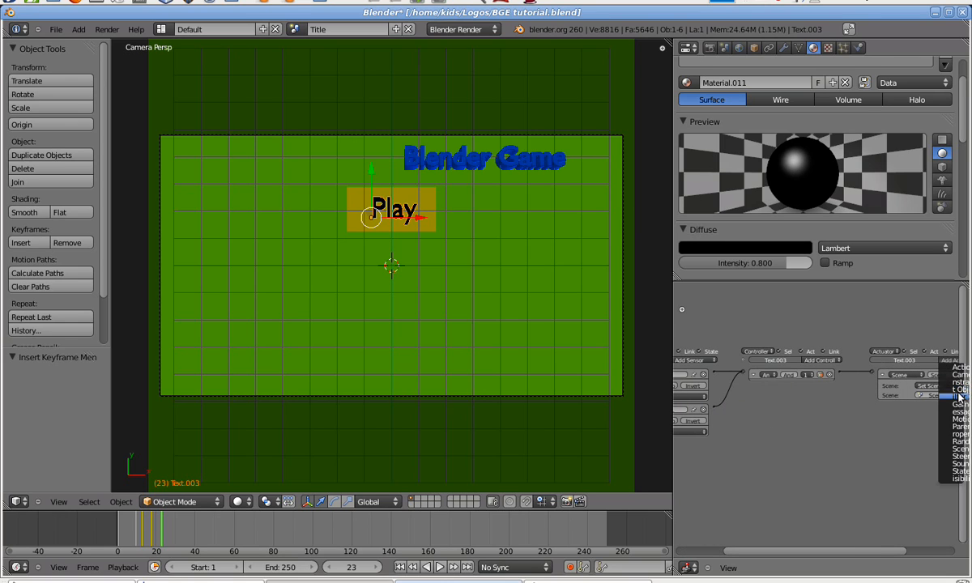
left_click(952, 368)
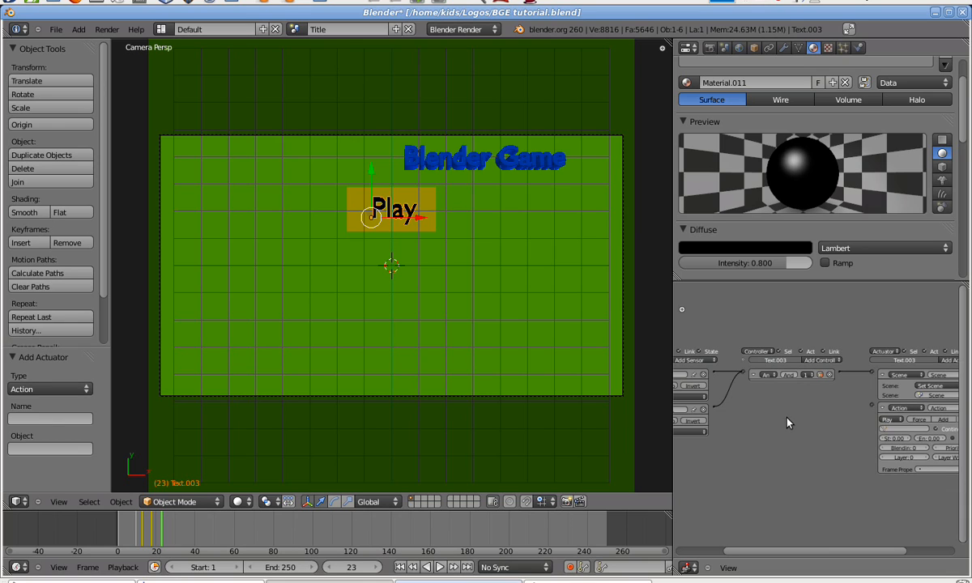
left_click(891, 428)
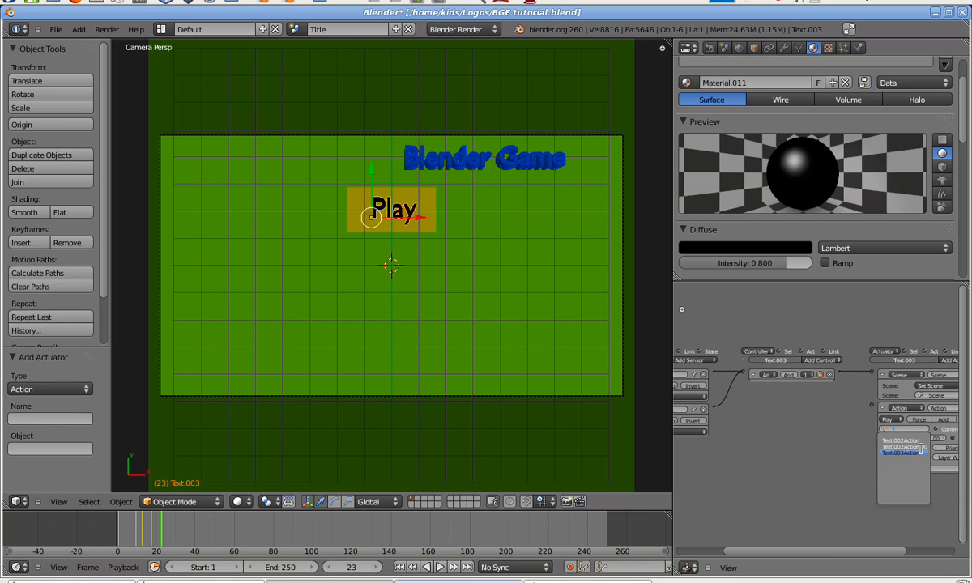
left_click(925, 452)
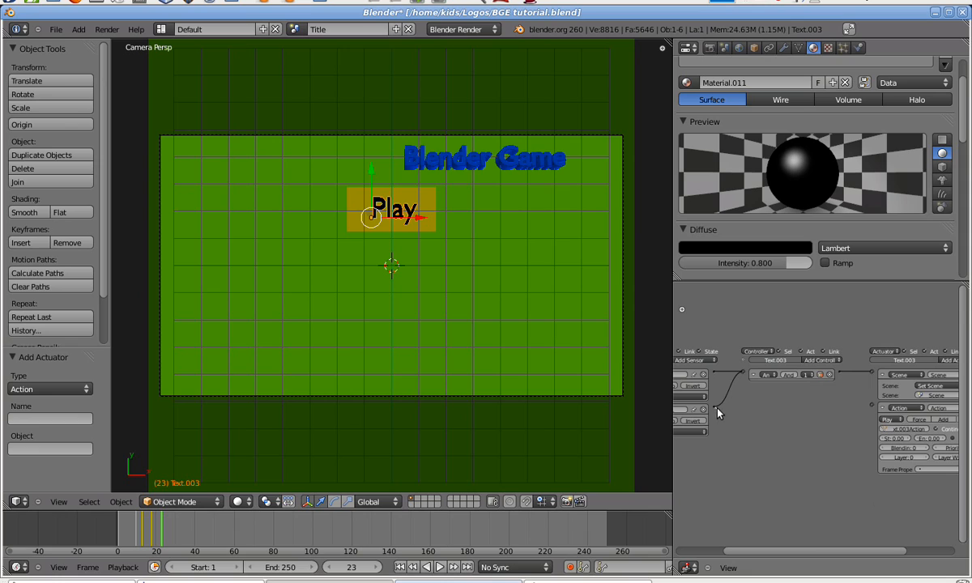
Link the Play text's mouse-over sensor to the Action actuator and set its start and end frames to 1
left_click_drag(715, 410, 874, 408)
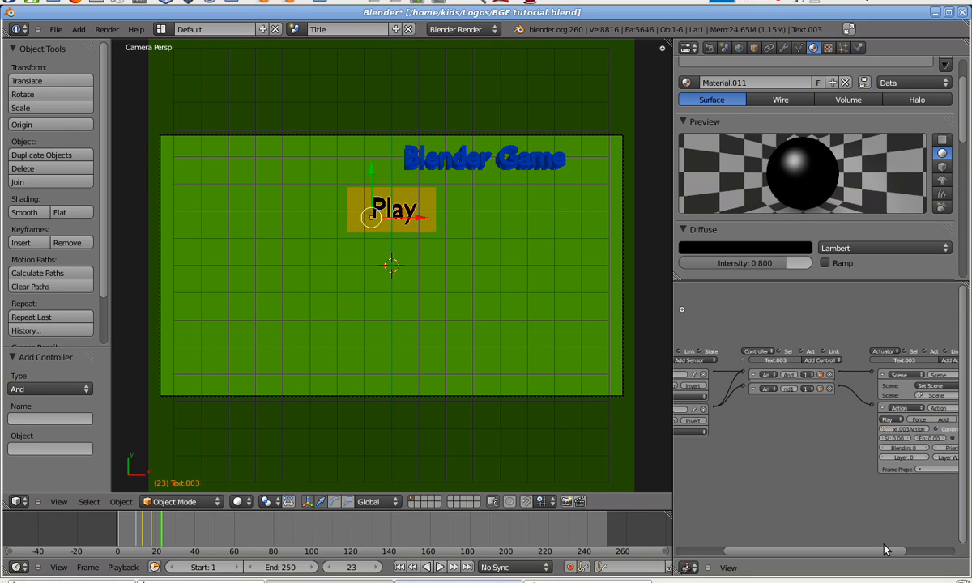
left_click(907, 439)
left_click(938, 438)
Go to frame 0 and test-run the game to check the Play text's mouse-over animation
left_click(117, 532)
key("p")
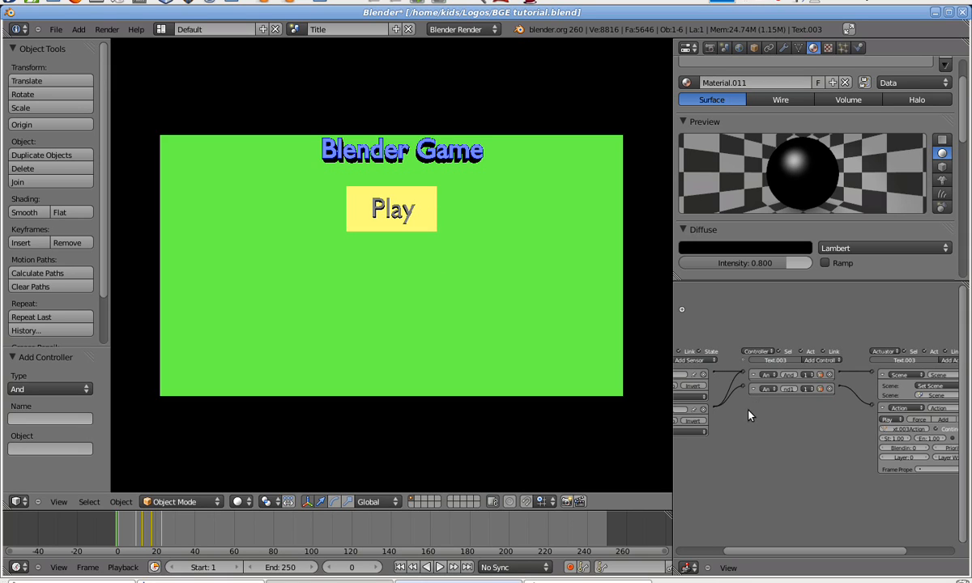
key("Escape")
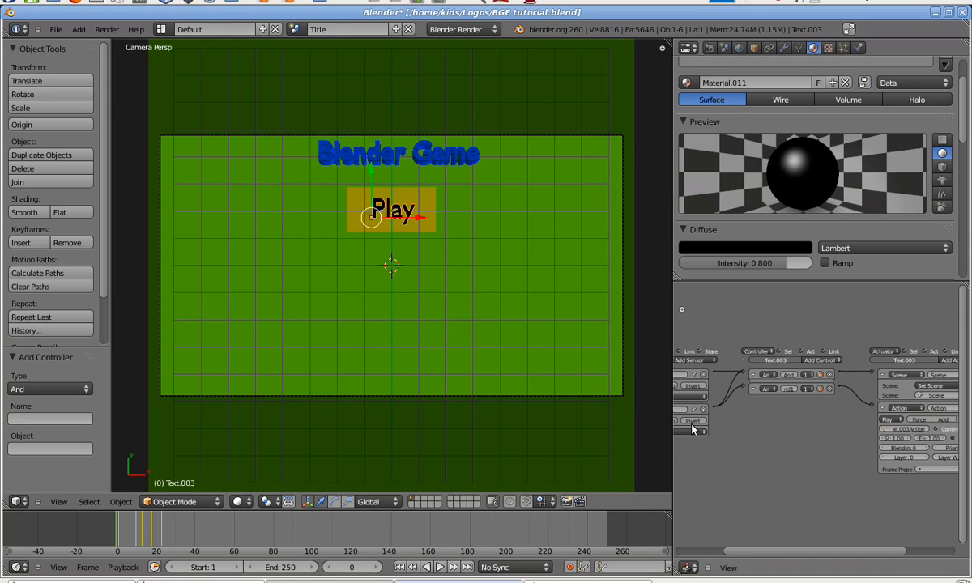
Widen the logic editor, set the Play text's Action actuator end frame to 23, and test-run the game
left_click_drag(674, 453, 572, 456)
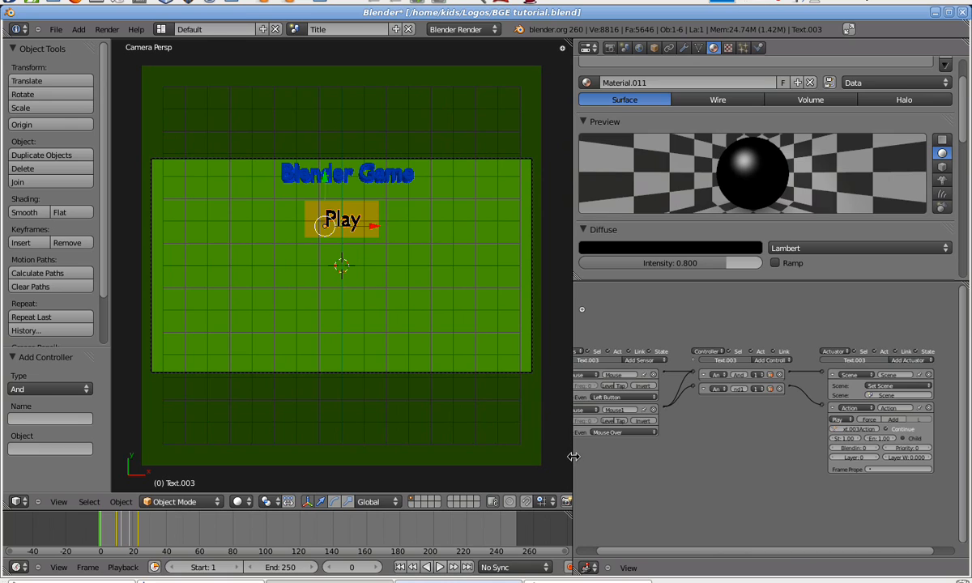
left_click(893, 439)
left_click(881, 439)
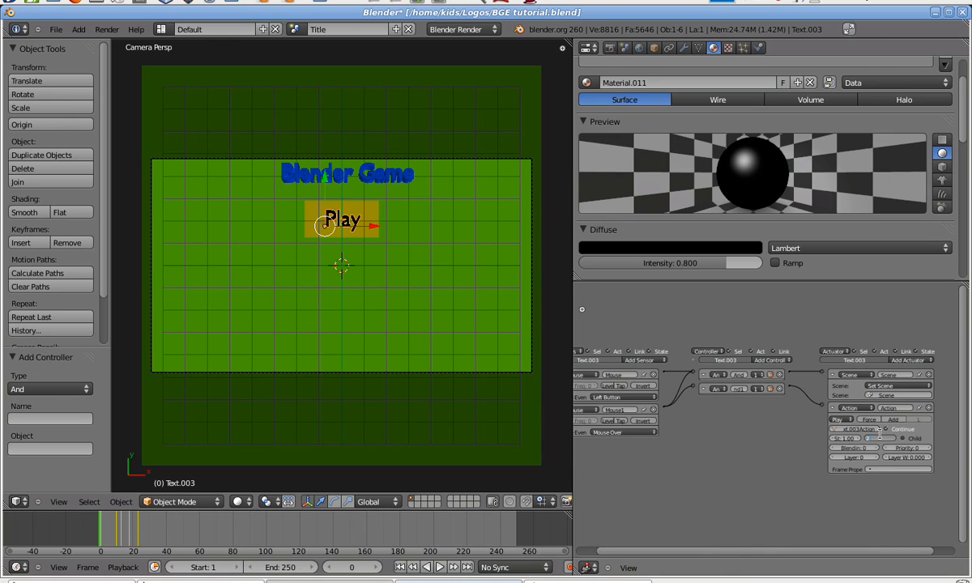
type("23")
key("Return")
key("p")
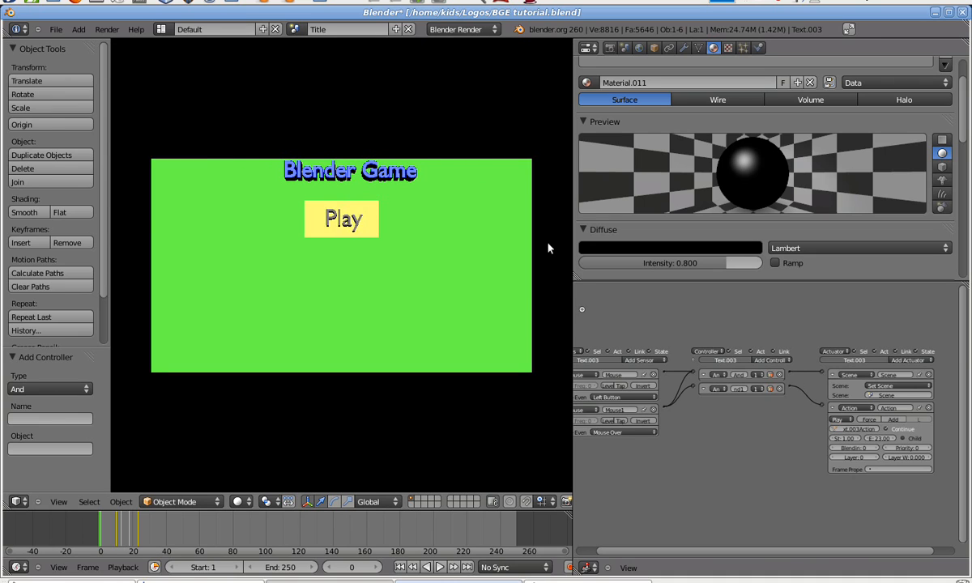
key("Escape")
Set the Play text's Action actuator to Loop Stop and test-run the game
left_click(841, 419)
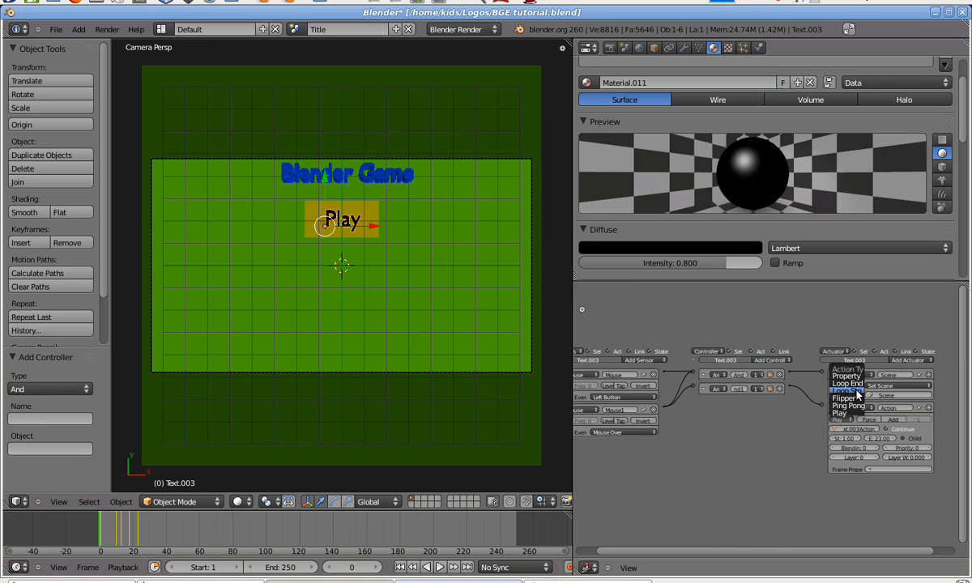
left_click(859, 390)
key("p")
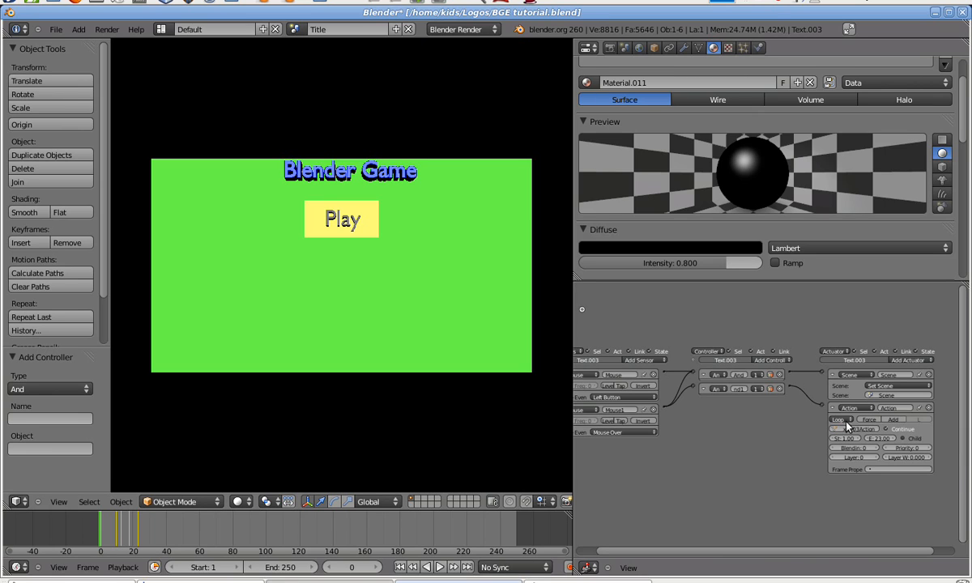
key("Escape")
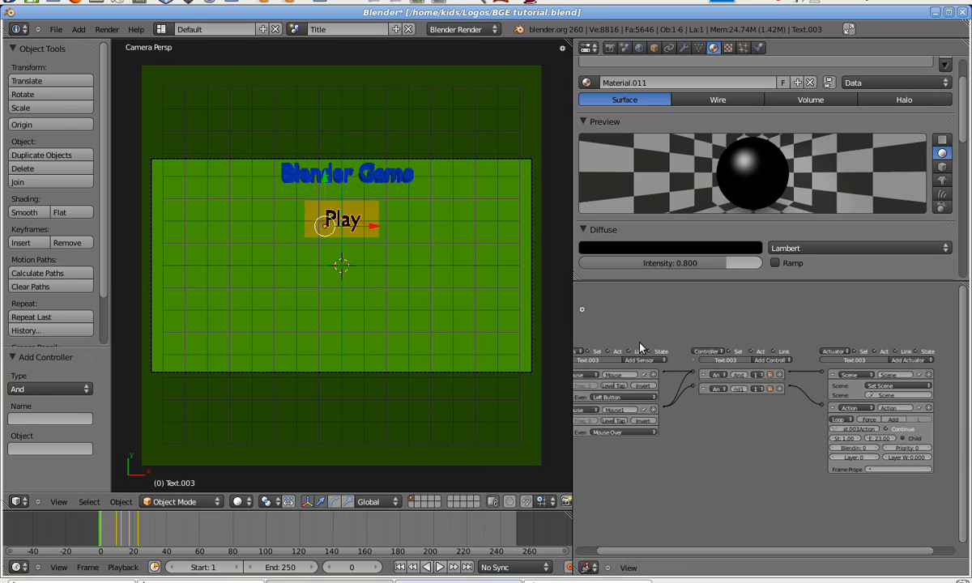
Set the Play text's Action actuator to Loop End and test its mouse-over animation in the game
left_click(842, 420)
left_click(851, 383)
key("p")
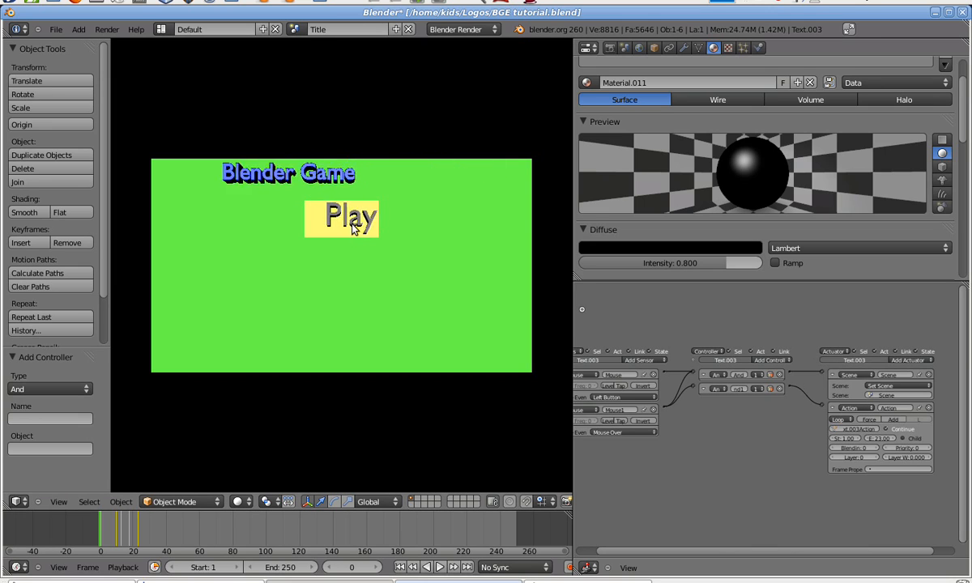
key("Escape")
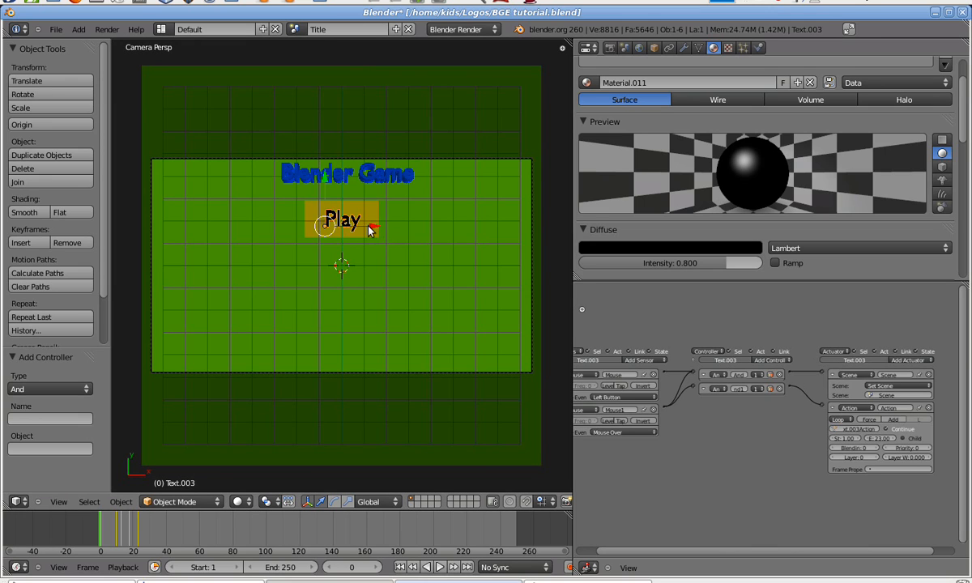
Add an actuator to the yellow plane behind the Play text, link its mouse-over sensor to it, and make it an Action actuator
right_click(378, 229)
left_click(912, 360)
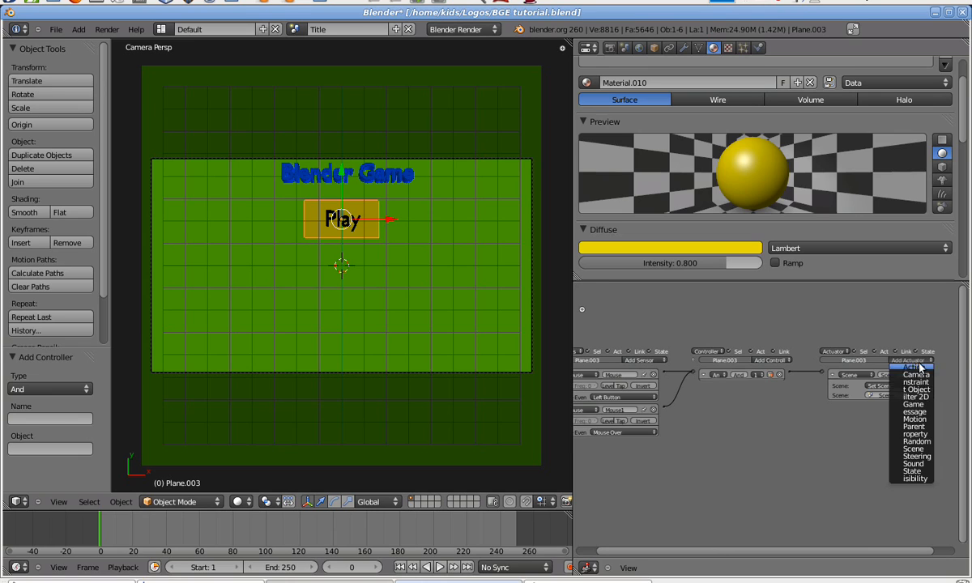
left_click(916, 374)
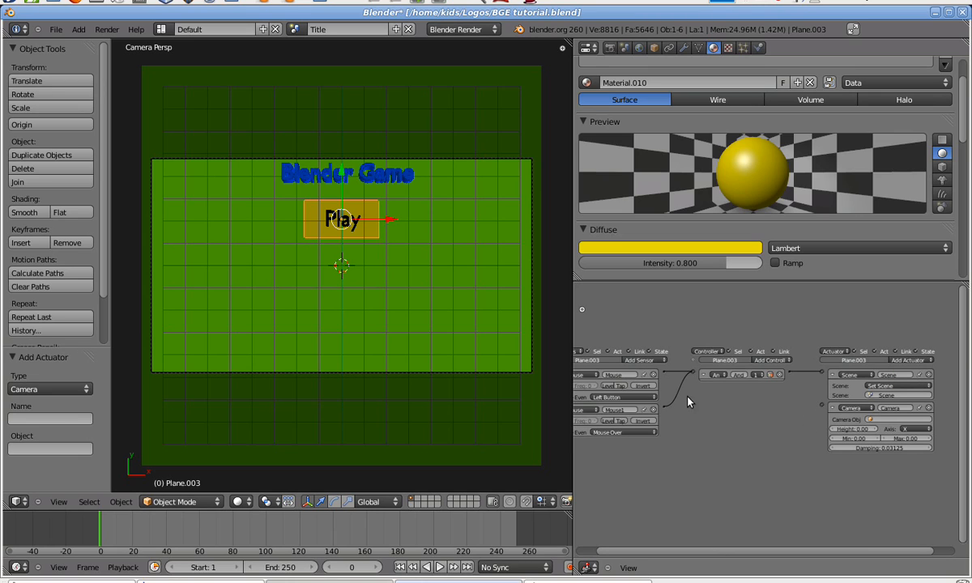
left_click_drag(664, 407, 823, 404)
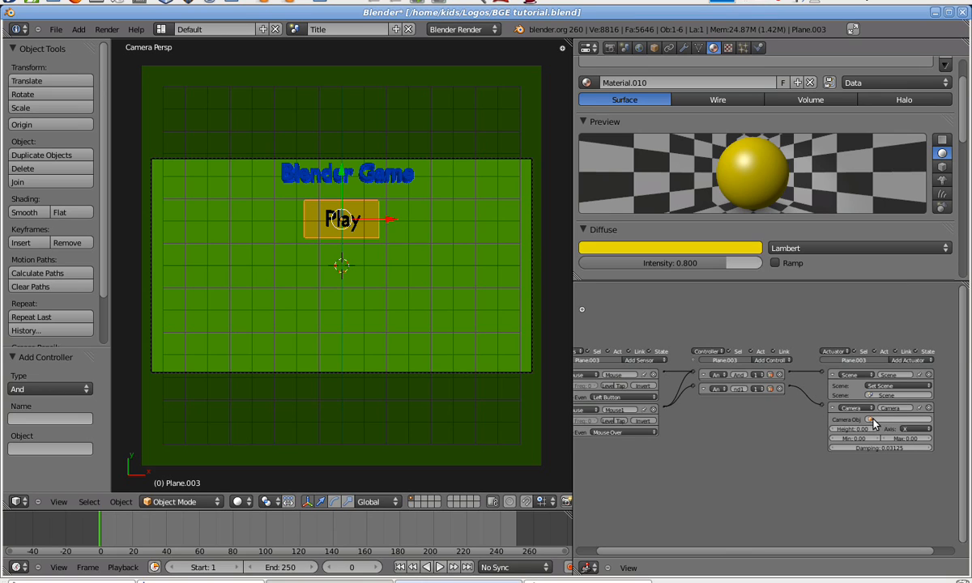
left_click(857, 407)
left_click(854, 402)
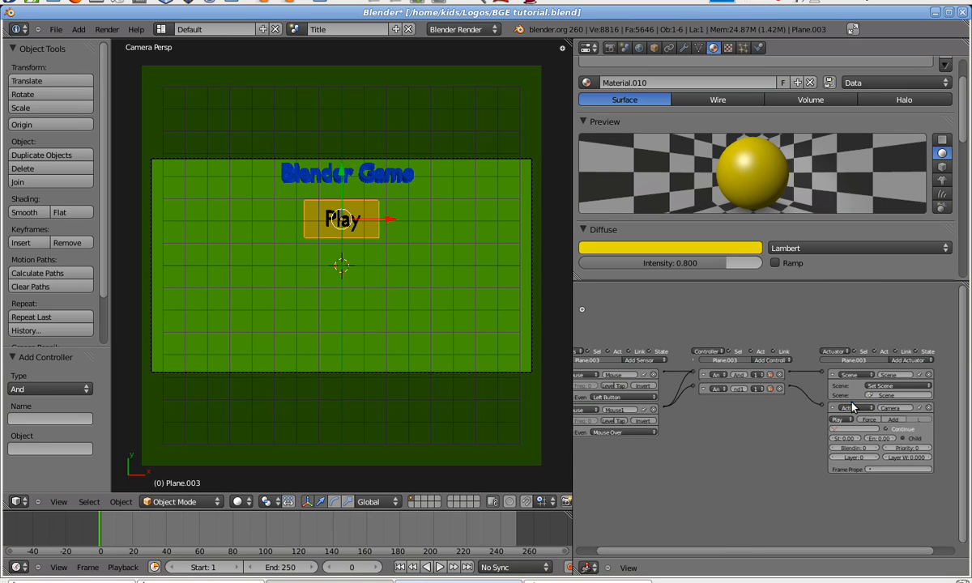
Assign Text.003Action to the plane's Action actuator, with start frame 1, end frame 23 and a looping play mode
left_click(854, 430)
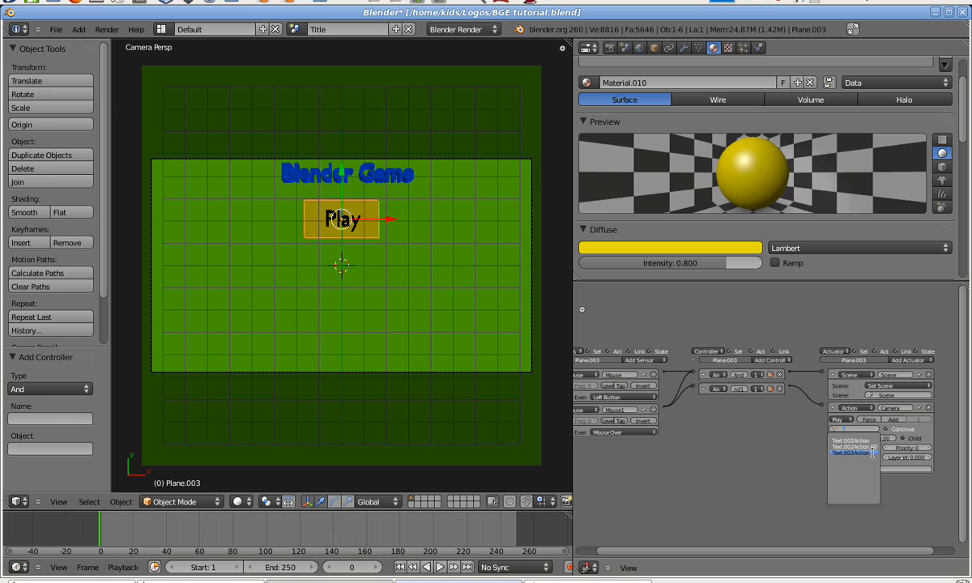
left_click(859, 453)
left_click(858, 440)
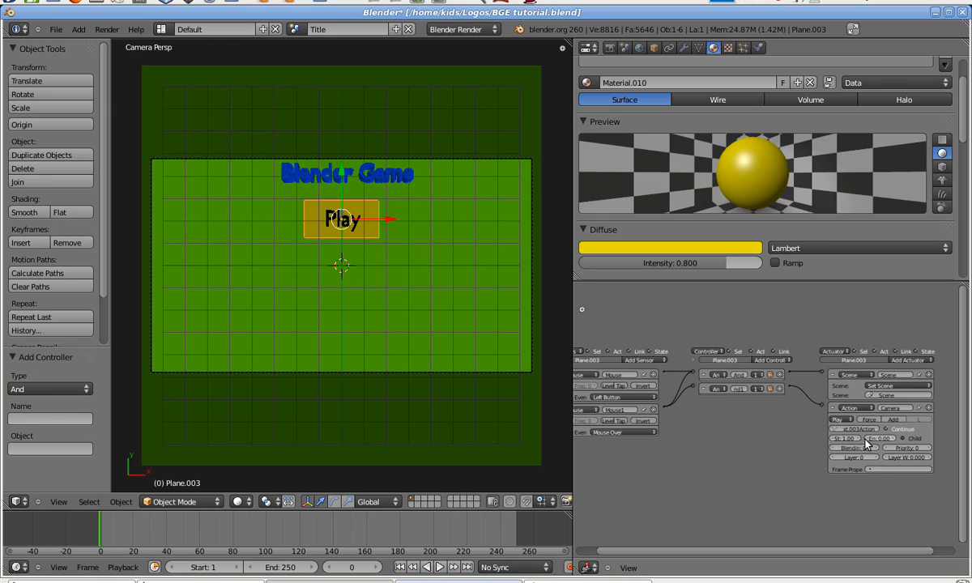
left_click(882, 439)
key("BackSpace")
type("23")
key("Return")
left_click(841, 419)
left_click(866, 392)
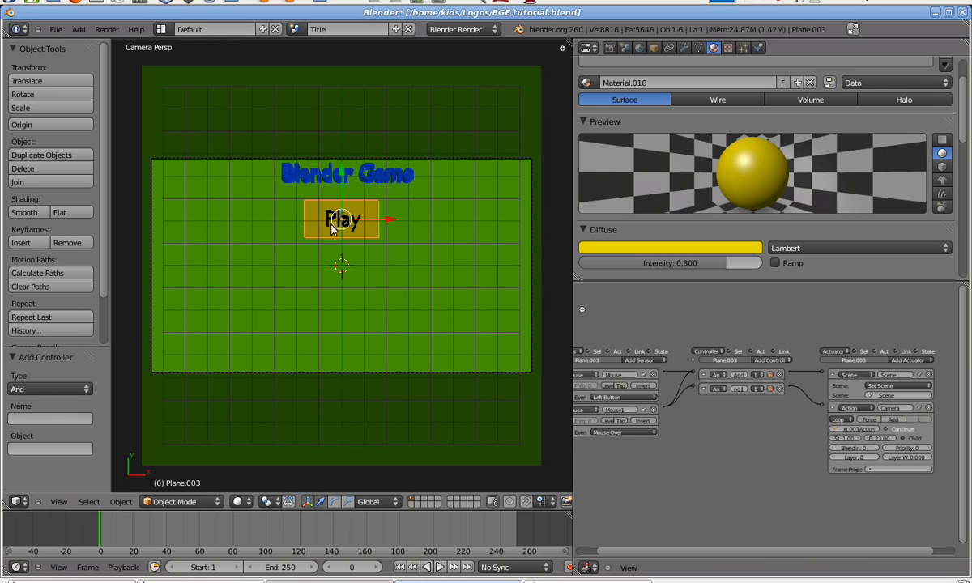
Test-run the game twice to check how the yellow plane animates together with the Play text
key("p")
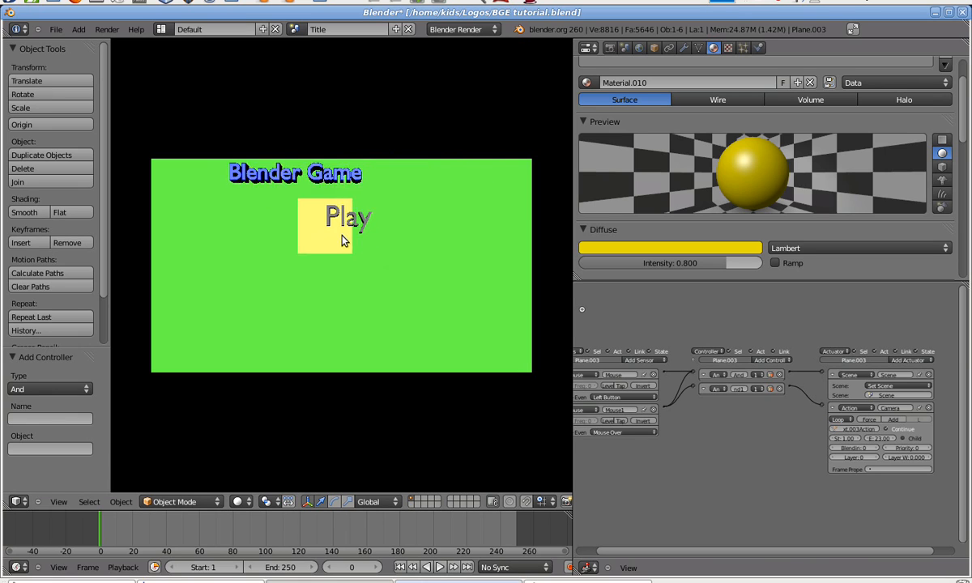
key("Escape")
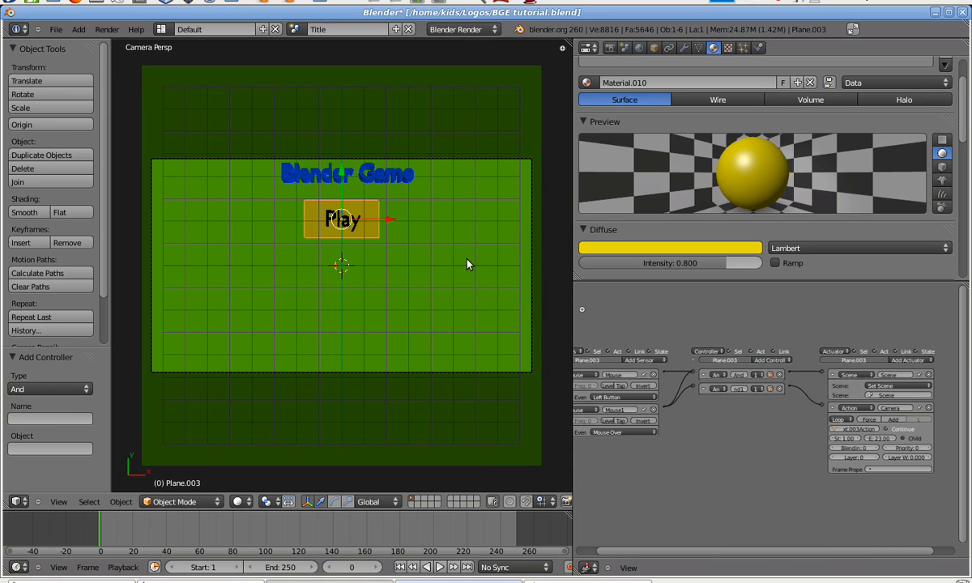
key("p")
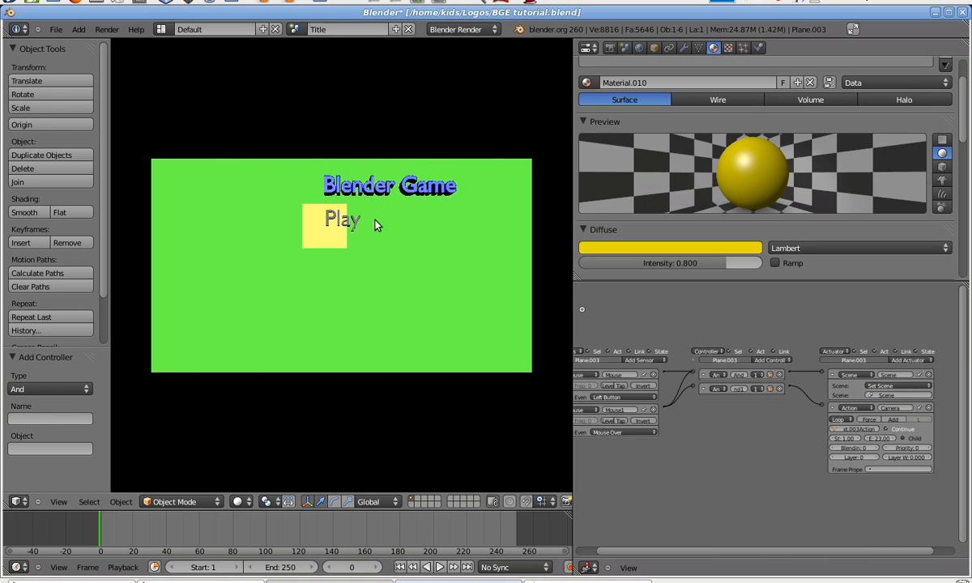
key("Escape")
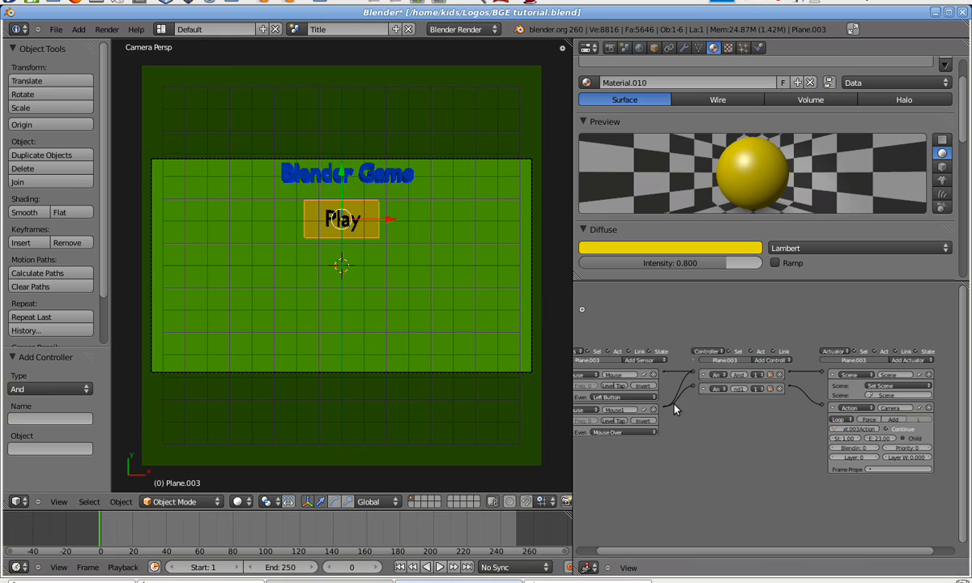
Remove the yellow plane's Action actuator, the controller linked to it, and the mouse-over sensor
left_click(929, 408)
left_click(780, 389)
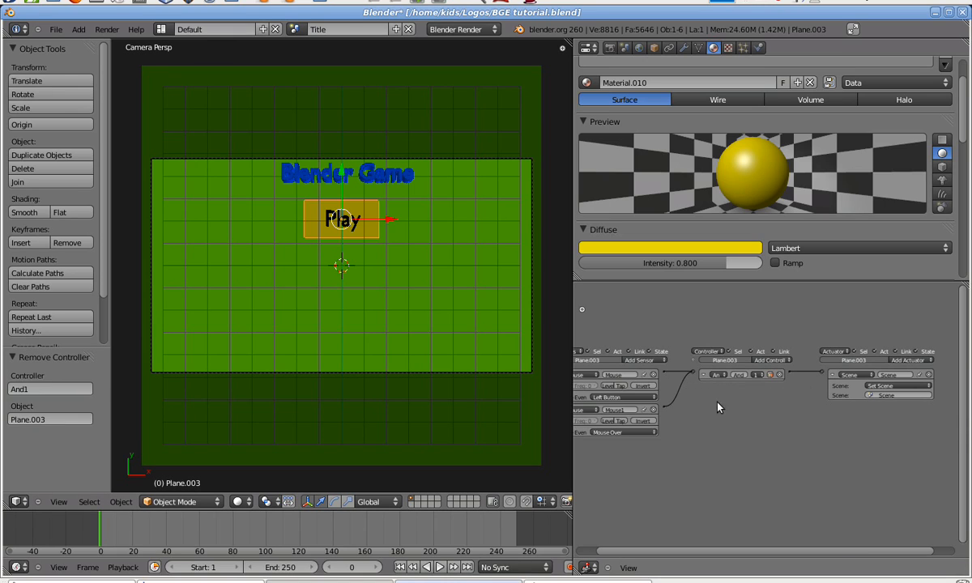
left_click(653, 410)
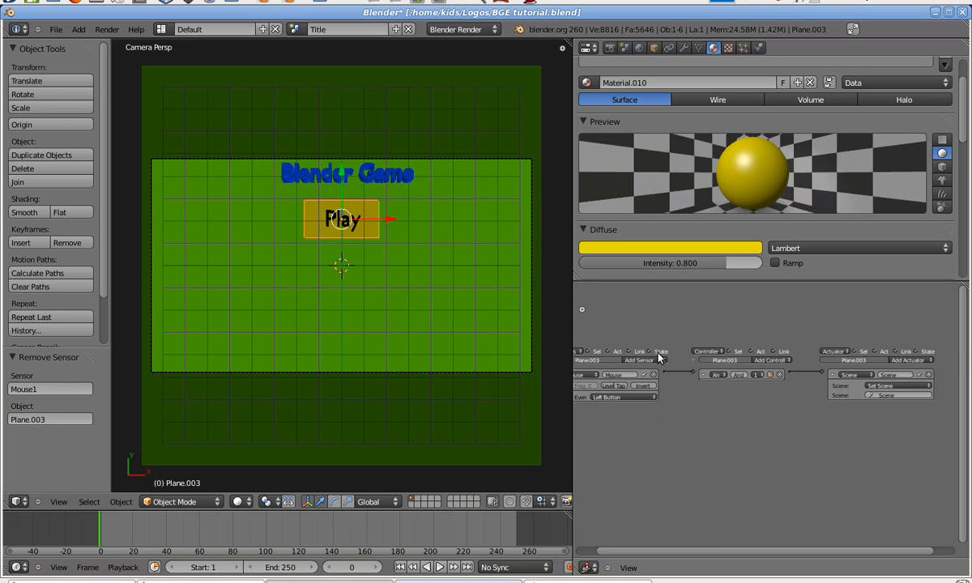
Add a Mouse sensor set to Mouse Over on the yellow plane, link it to the remaining And controller, and test-run the game
left_click(642, 361)
left_click(648, 419)
left_click(624, 431)
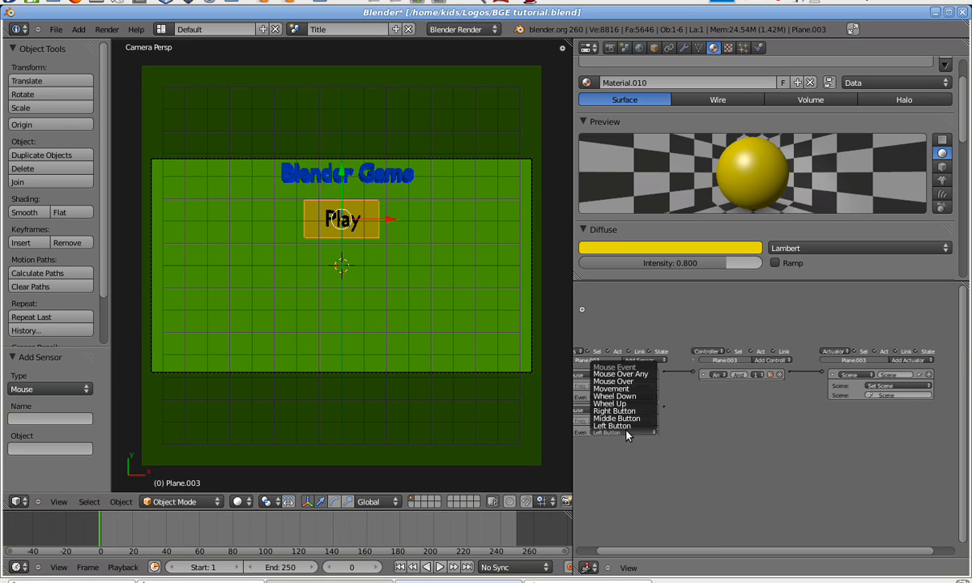
left_click(604, 371)
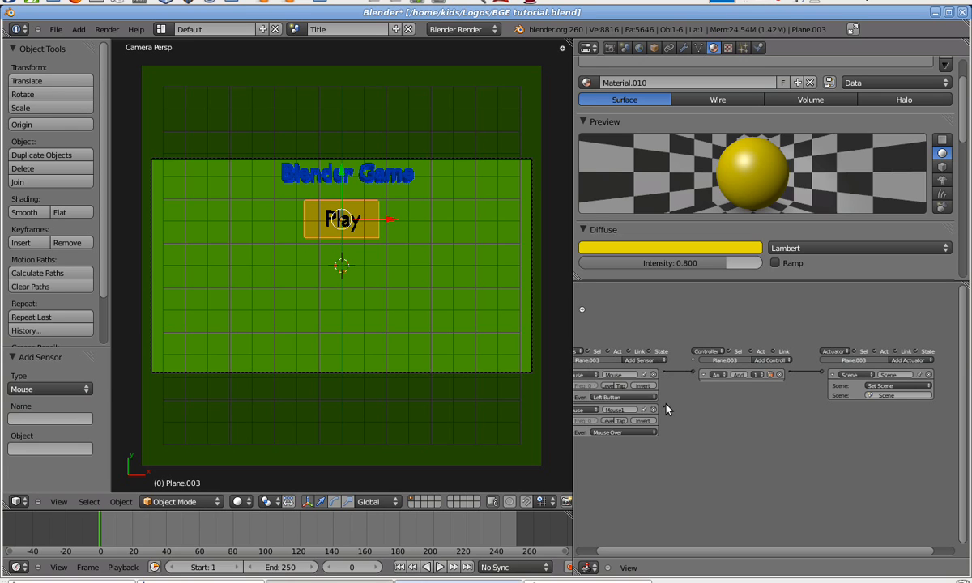
left_click_drag(665, 407, 693, 371)
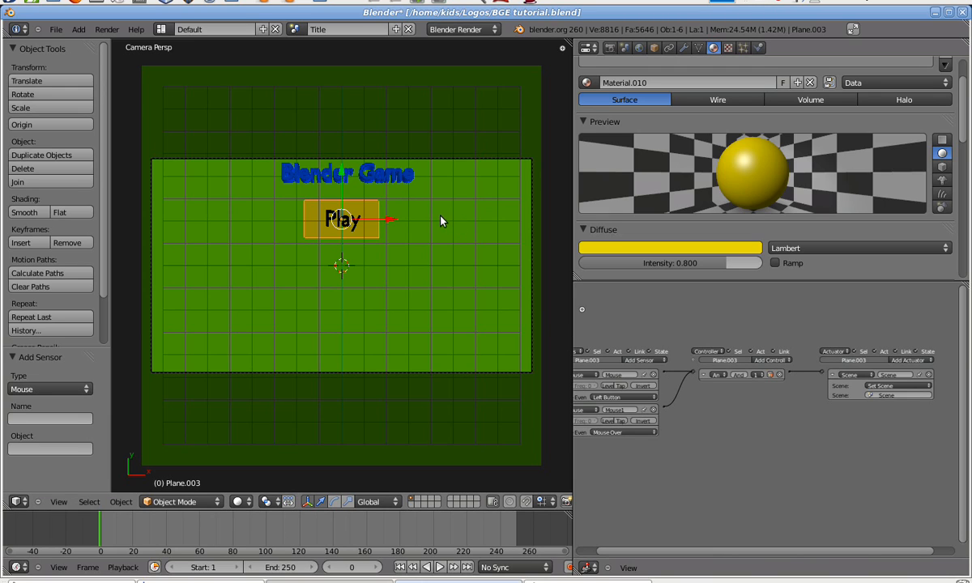
key("p")
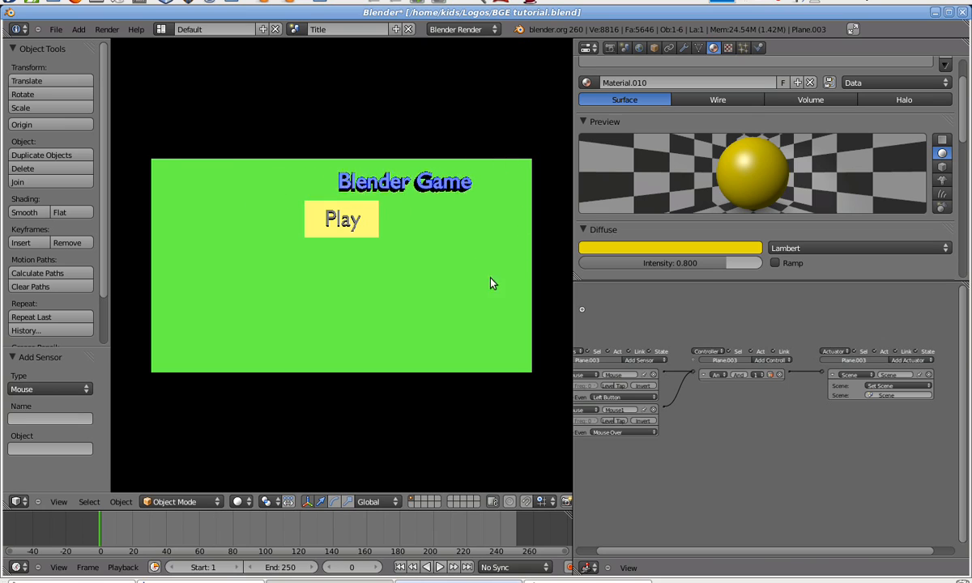